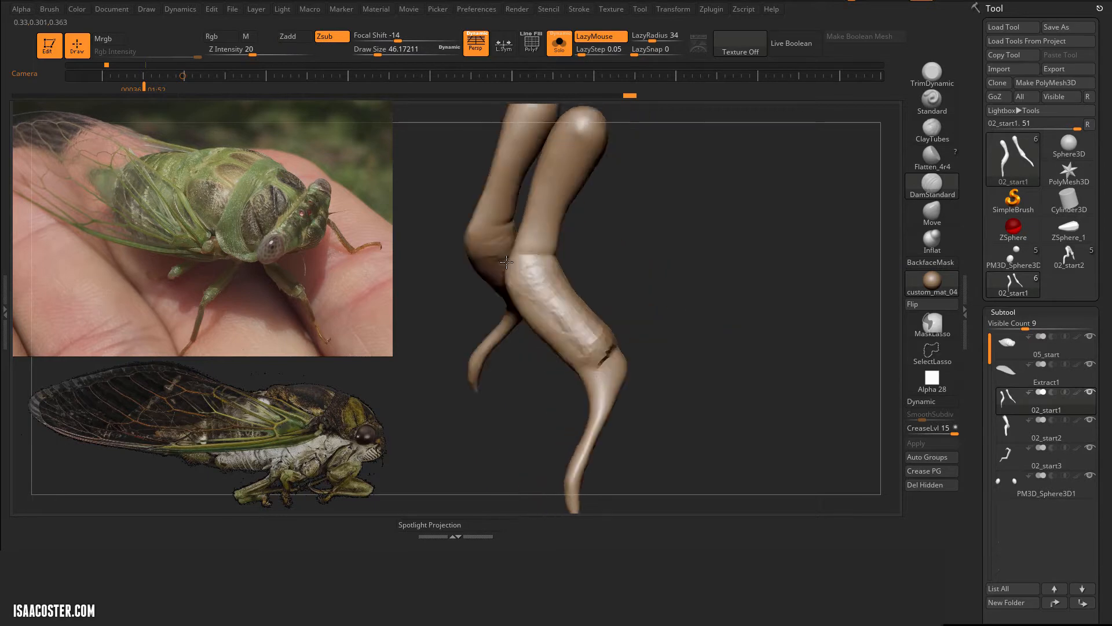
Step: Carve creases at both joints of the front leg's middle segment with DamStandard and flatten the surface between them
drag(535, 261, 561, 245)
mouse_move(539, 249)
right_down()
mouse_move(567, 247)
mouse_move(708, 310)
mouse_move(567, 256)
right_up()
mouse_move(590, 307)
right_down()
mouse_move(596, 358)
mouse_move(591, 350)
right_up()
drag(573, 278, 583, 327)
right_drag(591, 350, 614, 345)
click(932, 158)
mouse_move(551, 296)
right_down()
mouse_move(541, 307)
mouse_move(514, 303)
mouse_move(529, 325)
mouse_move(632, 309)
mouse_move(616, 316)
mouse_move(794, 452)
mouse_move(619, 340)
mouse_move(590, 422)
mouse_move(603, 426)
right_up()
Step: Deepen the DamStandard creases around the front leg's knee and define the edges of its middle segment
click(933, 186)
mouse_move(684, 348)
right_down()
mouse_move(521, 321)
mouse_move(506, 253)
mouse_move(521, 290)
right_up()
drag(603, 279, 655, 342)
right_drag(655, 342, 646, 304)
drag(564, 301, 633, 318)
mouse_move(643, 330)
right_down()
mouse_move(550, 324)
mouse_move(570, 313)
right_up()
drag(557, 300, 527, 221)
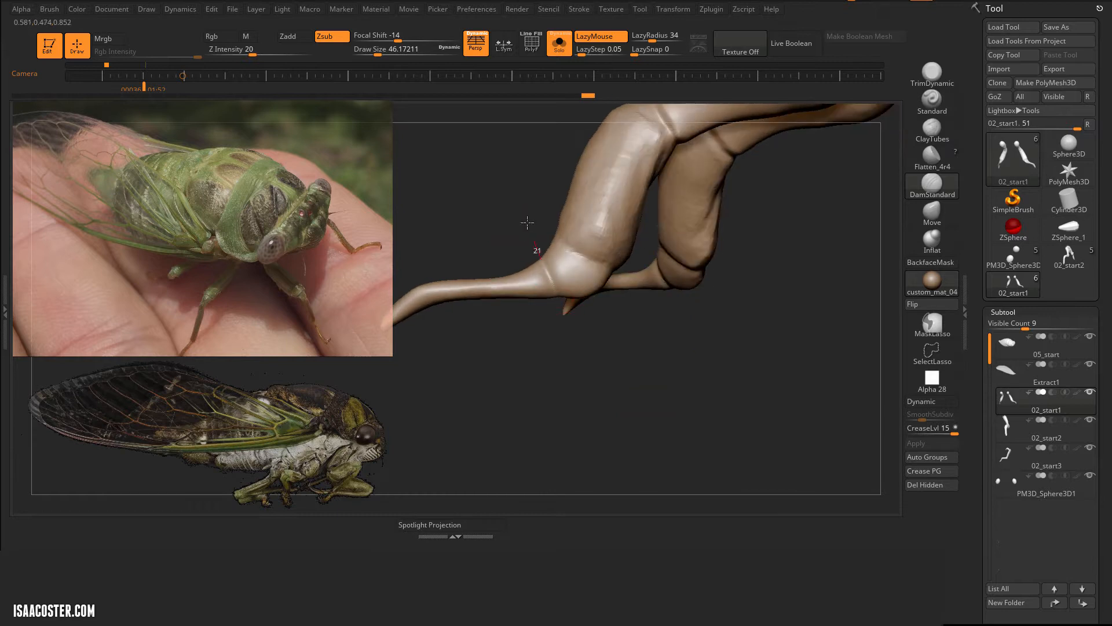
Step: Carve DamStandard creases around the lower end of the middle segment and the short joint beyond it
mouse_move(527, 220)
right_down()
mouse_move(513, 205)
mouse_move(563, 191)
mouse_move(597, 227)
right_up()
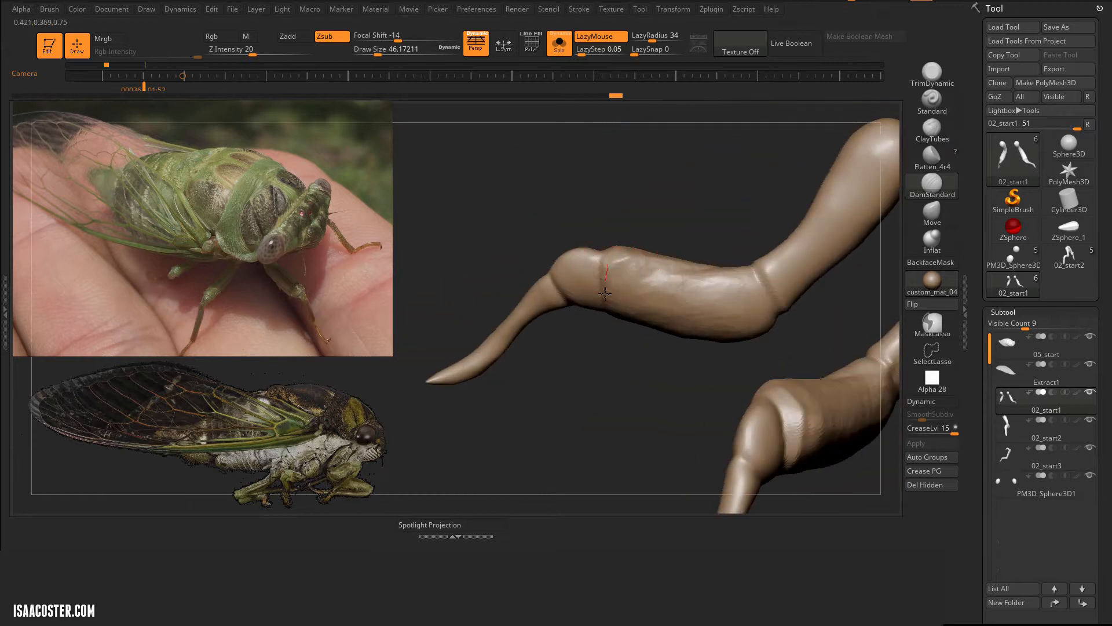
drag(605, 294, 604, 310)
mouse_move(614, 316)
right_down()
mouse_move(641, 293)
mouse_move(738, 293)
mouse_move(613, 196)
mouse_move(745, 197)
mouse_move(644, 269)
right_up()
drag(645, 269, 672, 251)
drag(576, 301, 567, 306)
mouse_move(575, 313)
right_down()
mouse_move(686, 395)
mouse_move(556, 374)
right_up()
right_drag(685, 262, 694, 261)
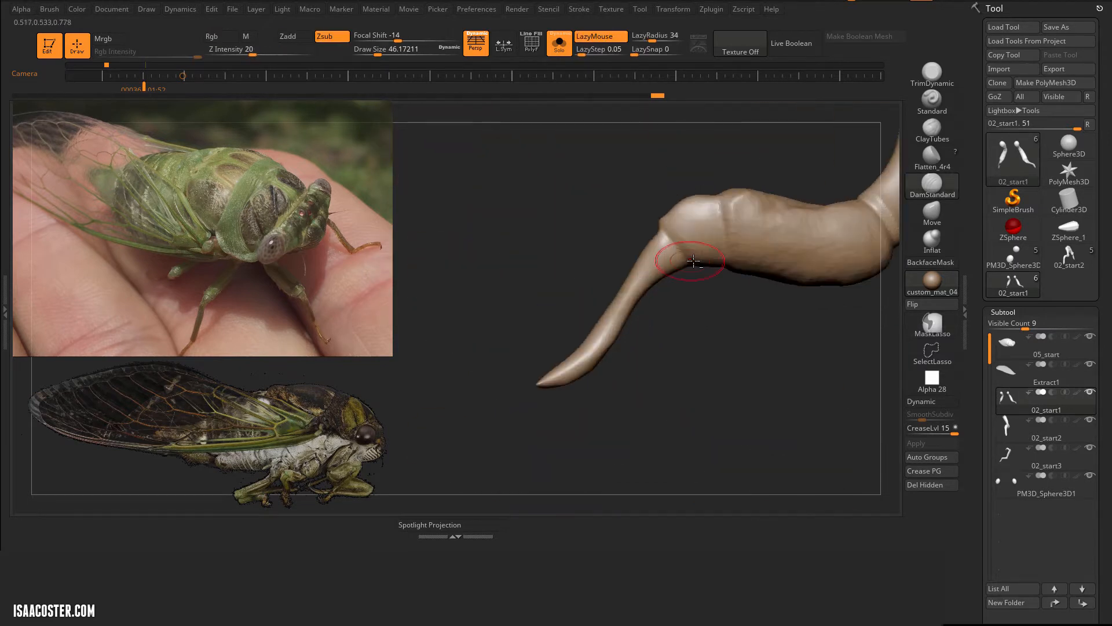
drag(667, 213, 664, 207)
mouse_move(664, 207)
right_down()
mouse_move(591, 232)
mouse_move(618, 198)
right_up()
Step: Pull the outer edge of the short lower joint into a pointed corner with the Move brush
key(b)
key(m)
key(v)
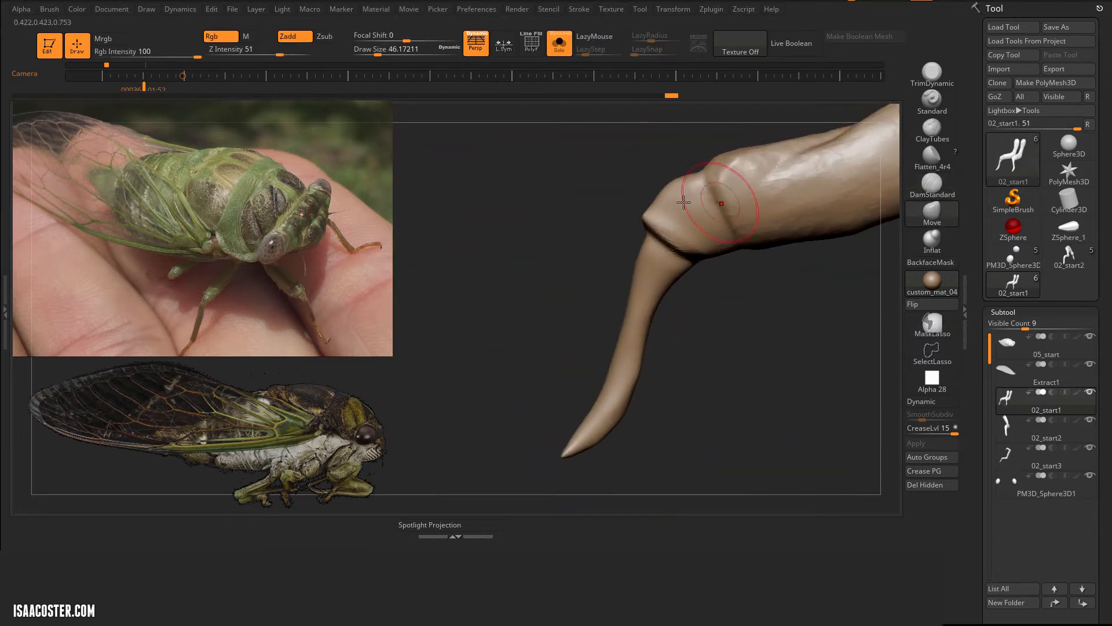
mouse_move(720, 193)
right_down()
mouse_move(668, 188)
mouse_move(673, 318)
mouse_move(702, 404)
right_up()
Step: Build up volume along the thin lower leg segment with ClayTubes at draw size 28.75
key(b)
key(c)
key(t)
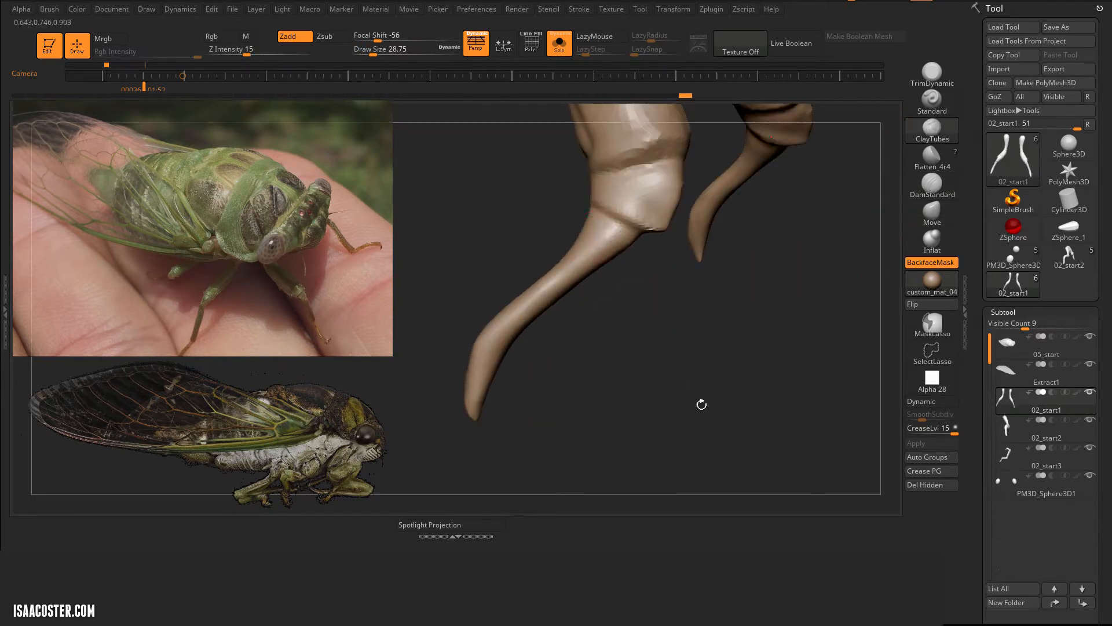
mouse_move(504, 324)
right_down()
mouse_move(464, 400)
mouse_move(514, 332)
right_up()
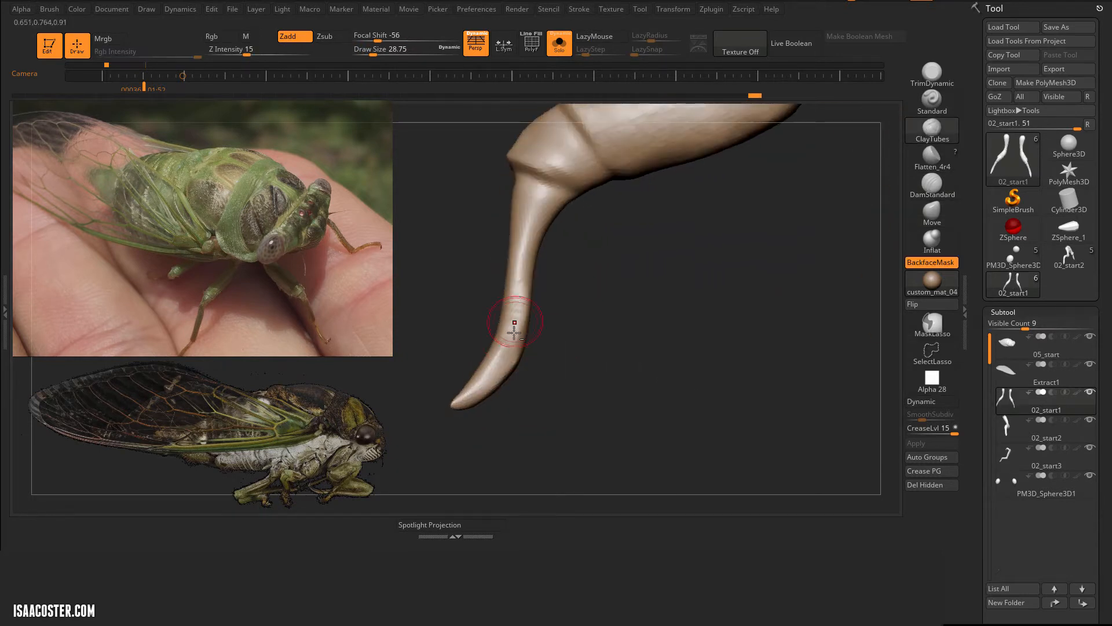
mouse_move(531, 189)
right_down()
mouse_move(640, 350)
mouse_move(739, 343)
mouse_move(586, 330)
mouse_move(608, 299)
mouse_move(619, 343)
mouse_move(718, 324)
right_up()
Step: Cut a DamStandard crease around the top of the lower leg segment where it meets the short joint
click(933, 185)
right_drag(742, 232, 695, 220)
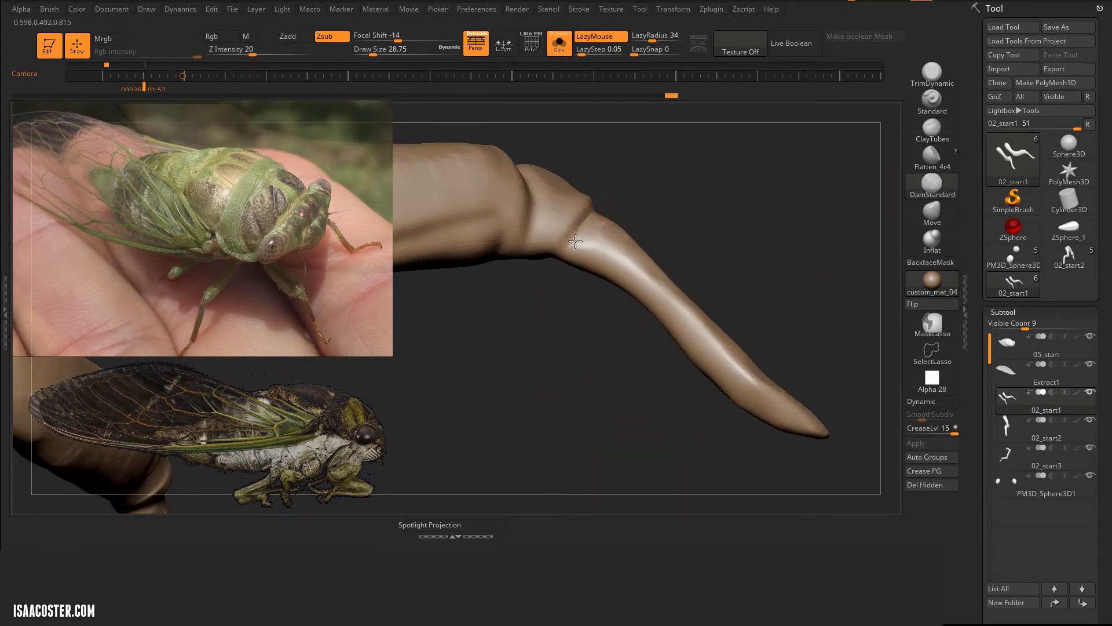
right_drag(666, 342, 689, 307)
drag(573, 203, 551, 223)
mouse_move(666, 324)
right_down()
mouse_move(597, 330)
mouse_move(718, 290)
right_up()
drag(597, 176, 570, 193)
mouse_move(655, 325)
right_down()
mouse_move(584, 318)
mouse_move(649, 336)
mouse_move(585, 325)
right_up()
drag(556, 215, 521, 243)
mouse_move(579, 347)
right_down()
mouse_move(688, 361)
mouse_move(697, 410)
mouse_move(649, 341)
mouse_move(654, 301)
mouse_move(621, 315)
mouse_move(670, 194)
mouse_move(713, 215)
right_up()
Step: Carve long grooves along the upper leg segment with DamStandard at draw size 80
drag(566, 330, 547, 350)
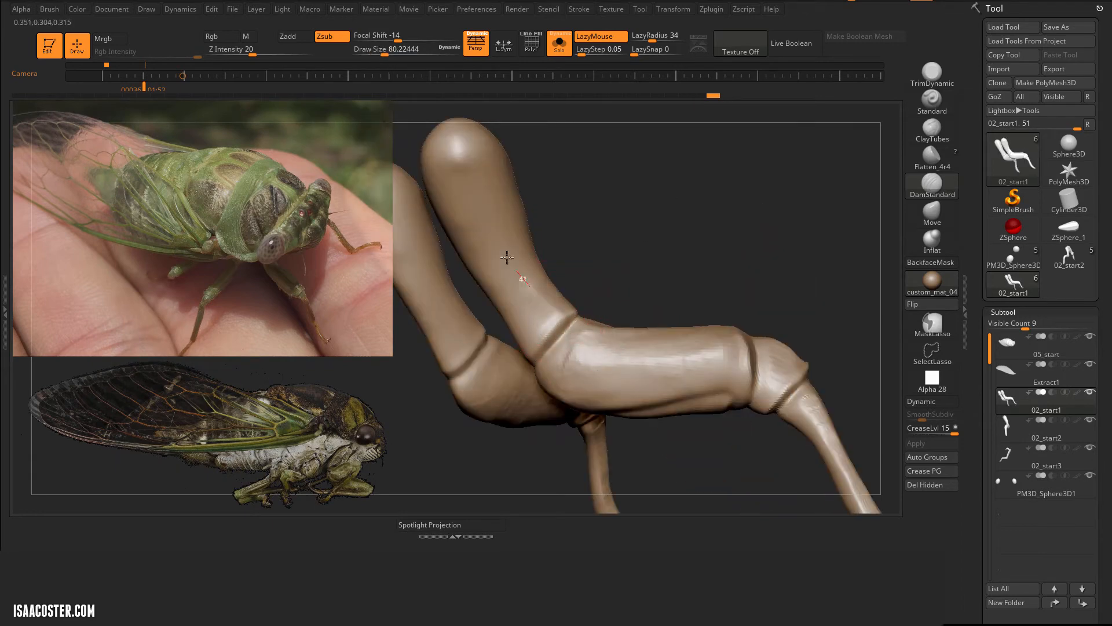
mouse_move(505, 257)
right_down()
mouse_move(589, 307)
mouse_move(532, 281)
right_up()
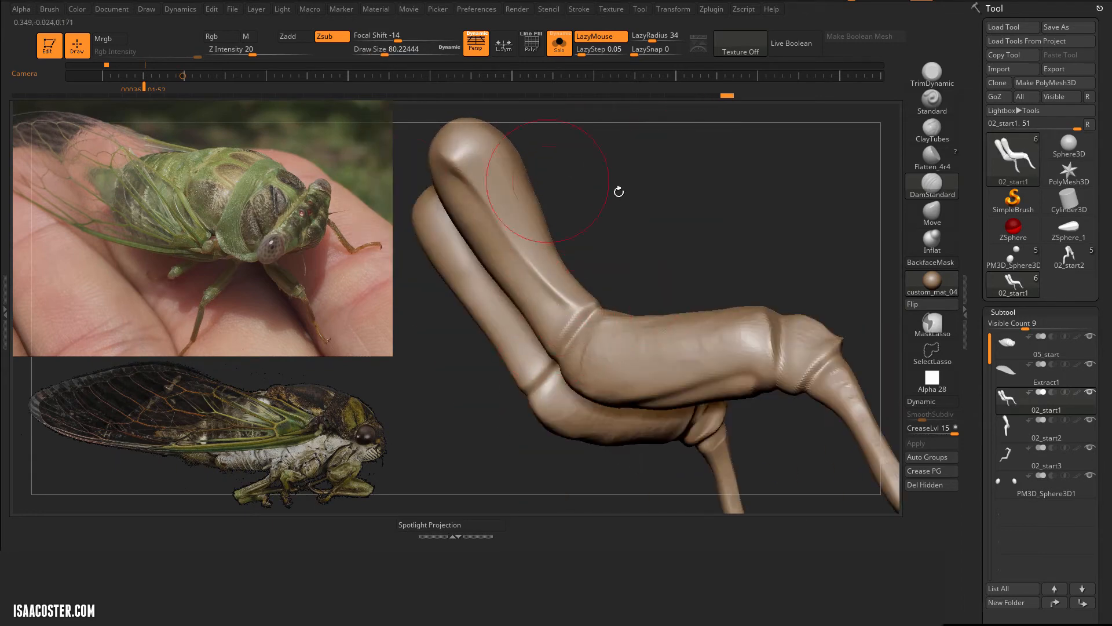
right_drag(619, 192, 549, 335)
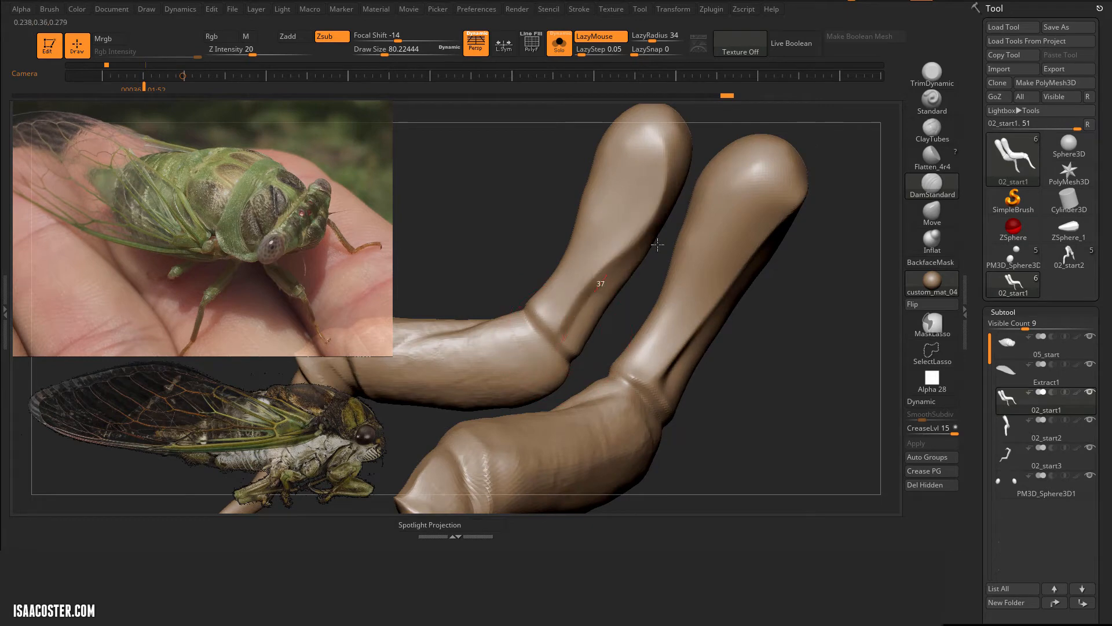
drag(658, 245, 664, 231)
Step: Sharpen the knee crease and carve a recess into the inner side of the knee with DamStandard at draw size 44
drag(525, 312, 572, 369)
right_drag(595, 365, 603, 291)
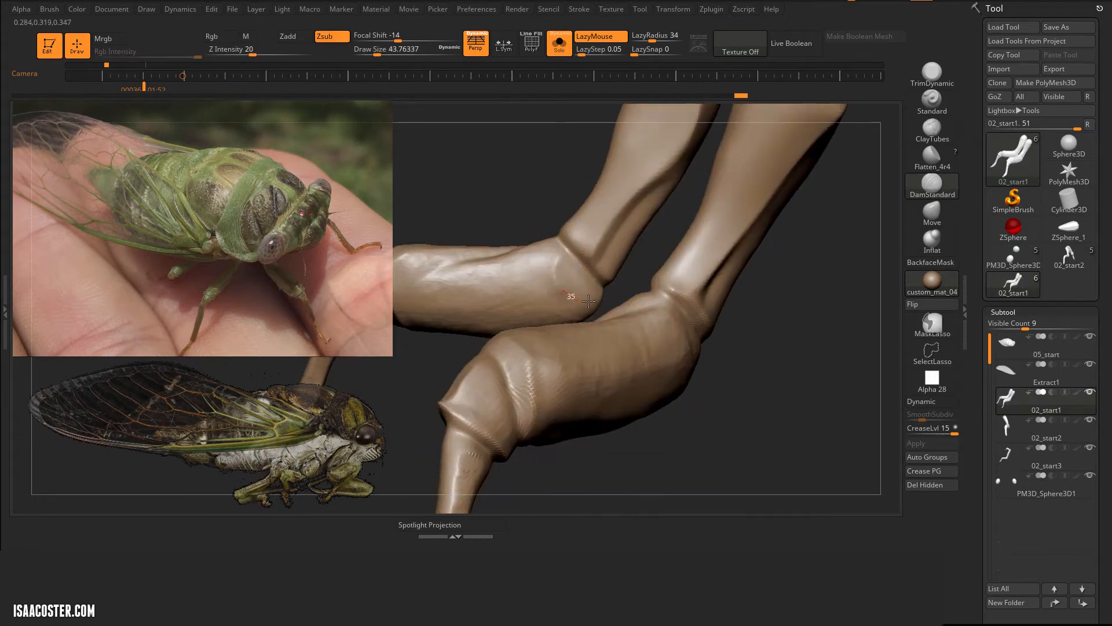
drag(591, 296, 597, 298)
right_drag(521, 209, 519, 131)
key(3)
alt+drag(559, 257, 568, 271)
mouse_move(563, 203)
right_down()
mouse_move(573, 264)
mouse_move(610, 244)
right_up()
Step: Flatten the surfaces around the inner knee with Flatten_4r4 at draw size 27
click(936, 160)
drag(584, 232, 591, 225)
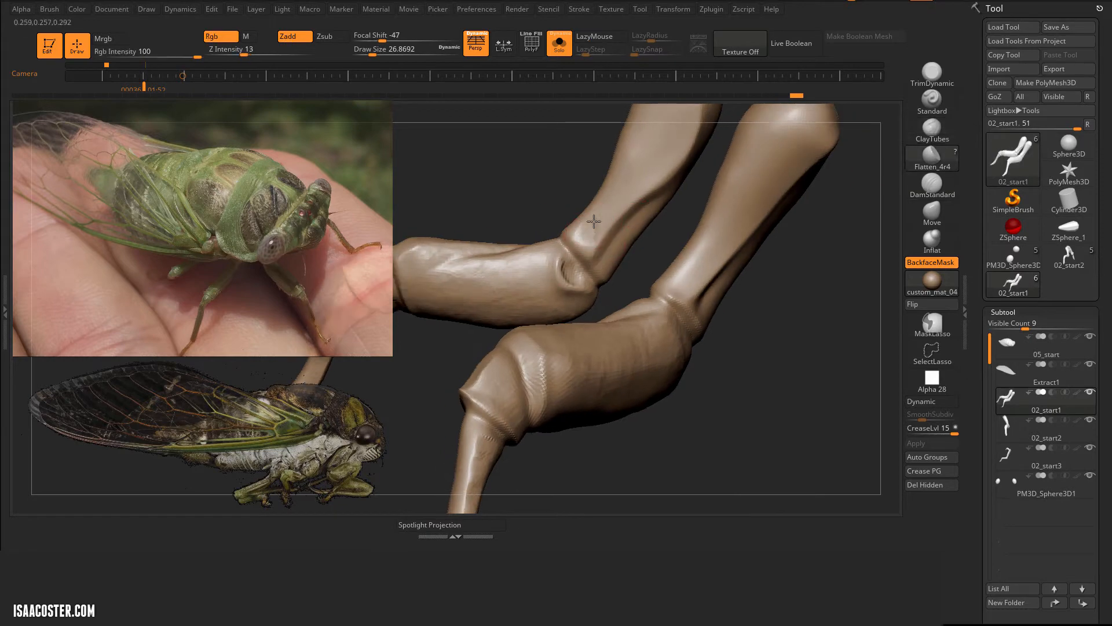
mouse_move(667, 290)
right_down()
mouse_move(767, 368)
mouse_move(683, 342)
right_up()
Step: Subdivide the front legs to level 5 and adjust their overall shape with the Move brush
drag(980, 334, 984, 220)
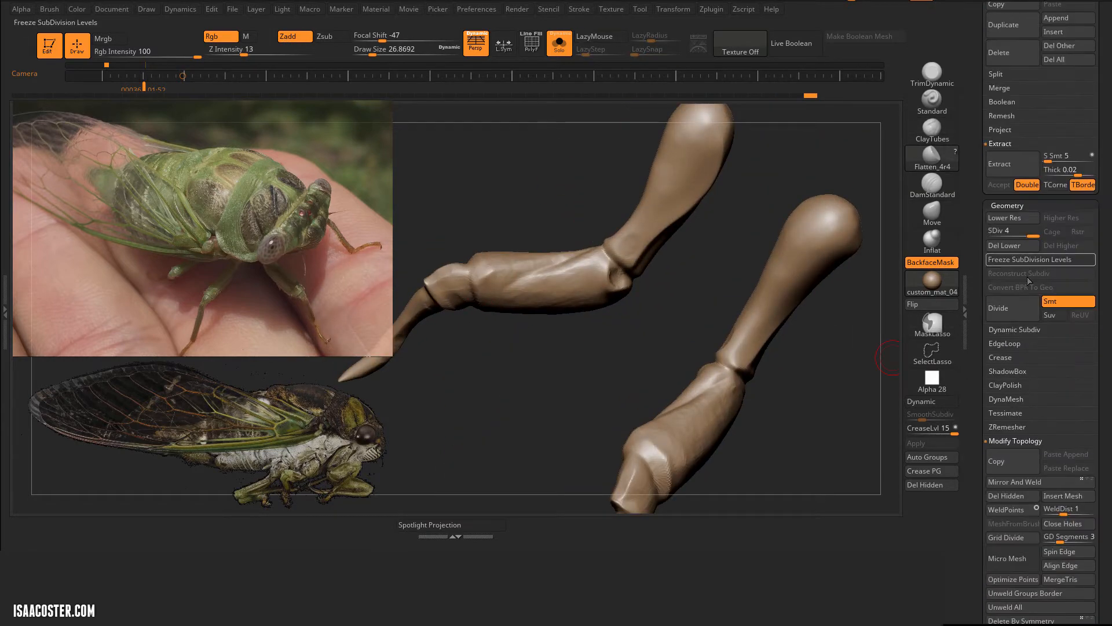
right_drag(570, 277, 802, 181)
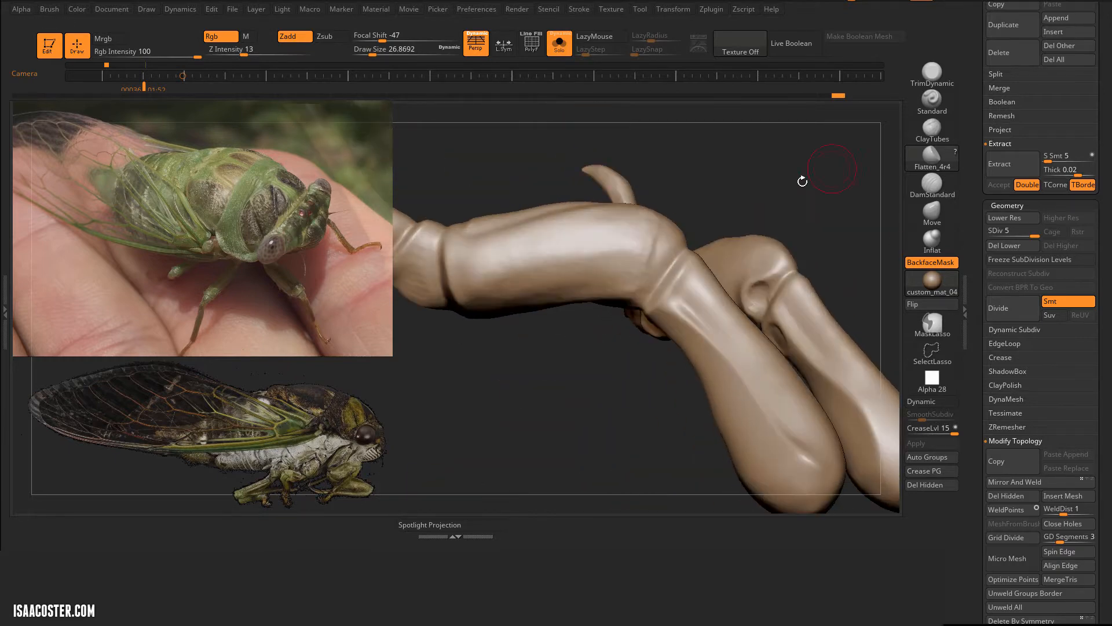
click(930, 225)
mouse_move(667, 174)
right_down()
mouse_move(603, 164)
mouse_move(529, 218)
mouse_move(595, 246)
mouse_move(580, 498)
mouse_move(753, 402)
mouse_move(728, 175)
right_up()
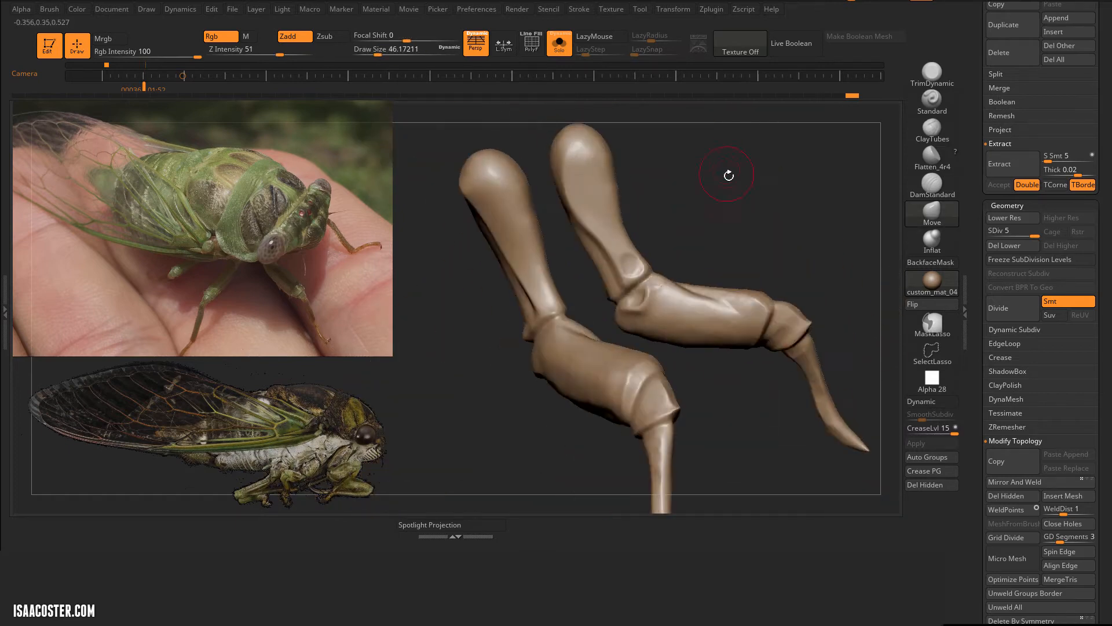
Step: Carve finer creases and hinge forms around the inner and outer knee with DamStandard at draw size 23
click(930, 186)
drag(570, 305, 528, 337)
right_drag(492, 371, 515, 440)
drag(580, 325, 512, 348)
right_drag(521, 371, 596, 340)
drag(624, 297, 576, 317)
mouse_move(579, 347)
right_down()
mouse_move(559, 446)
mouse_move(609, 371)
right_up()
drag(621, 295, 664, 279)
right_drag(693, 259, 739, 255)
drag(628, 301, 648, 290)
right_drag(649, 313, 695, 289)
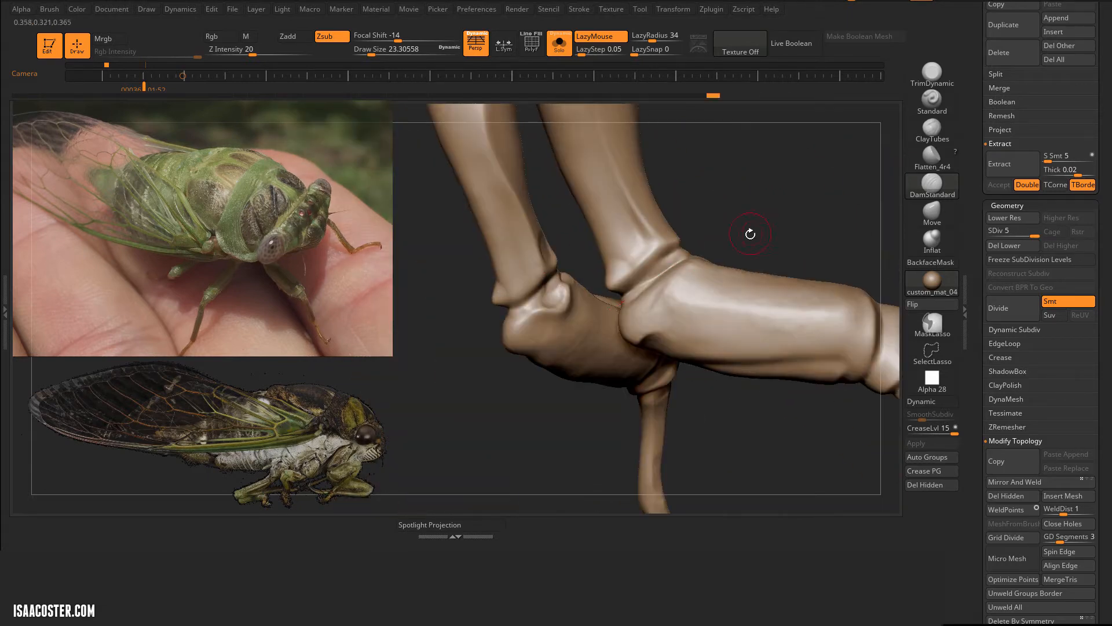
Step: Refine the knee folds and the middle segment's edges with DamStandard, continuing down to the short lower joint
drag(750, 234, 716, 255)
drag(567, 324, 655, 330)
drag(734, 241, 700, 247)
key(4)
mouse_move(637, 329)
ctrl+right_down()
mouse_move(750, 258)
mouse_move(705, 305)
mouse_move(718, 243)
mouse_move(600, 378)
mouse_move(648, 348)
ctrl+right_up()
mouse_move(649, 348)
ctrl+right_down()
mouse_move(655, 278)
mouse_move(698, 146)
ctrl+right_up()
key(5)
right_drag(655, 254, 794, 322)
drag(692, 212, 687, 198)
mouse_move(687, 198)
ctrl+right_down()
mouse_move(742, 252)
mouse_move(701, 259)
mouse_move(829, 184)
mouse_move(652, 191)
mouse_move(811, 200)
ctrl+right_up()
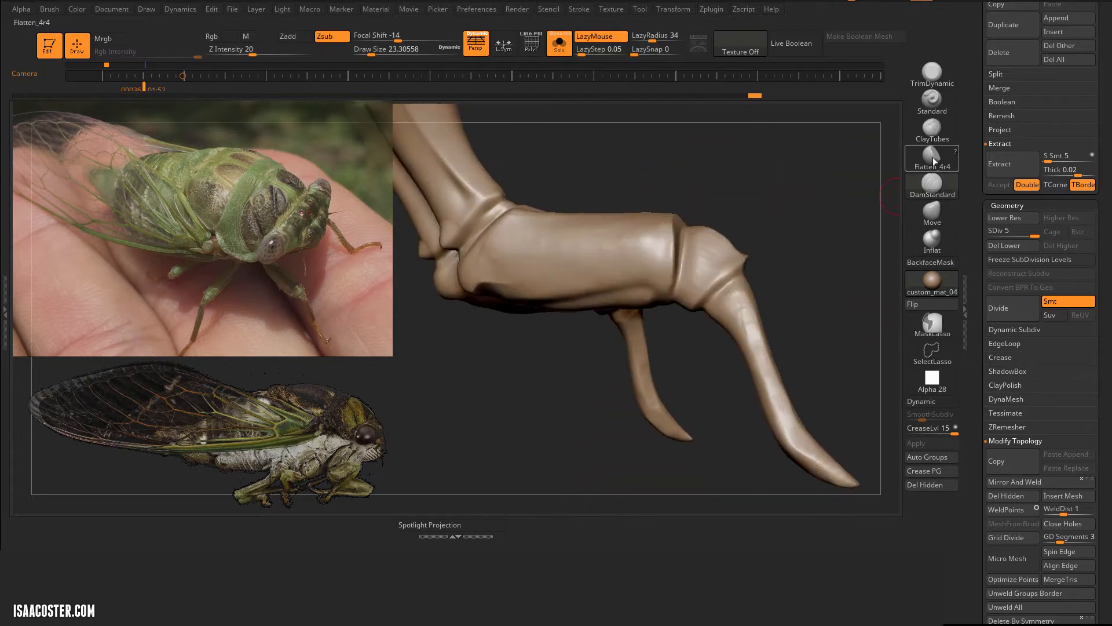
Step: Flatten the planes of the lower leg segment down to its tip with Flatten_4r4
click(932, 157)
drag(729, 312, 744, 304)
drag(845, 474, 850, 479)
right_drag(850, 479, 782, 284)
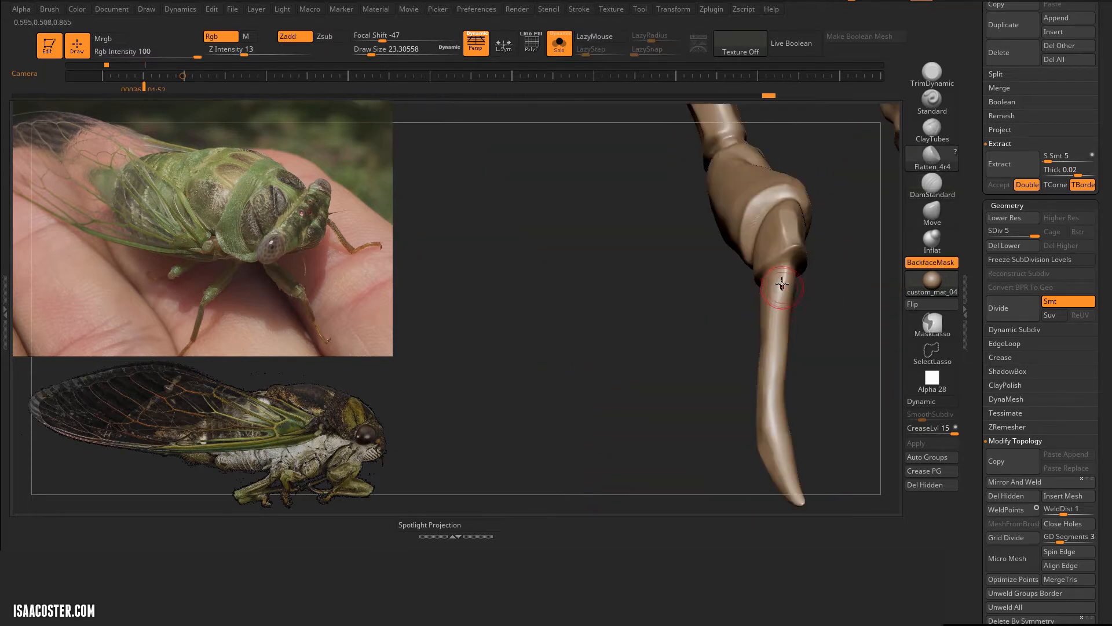
drag(782, 284, 778, 305)
right_drag(811, 313, 752, 300)
drag(752, 300, 733, 357)
mouse_move(733, 356)
right_down()
mouse_move(665, 248)
mouse_move(654, 255)
mouse_move(720, 278)
right_up()
Step: Cut a crease separating the foot from the lower leg segment with DamStandard at draw size 62
click(932, 185)
key(s)
drag(721, 278, 728, 278)
mouse_move(666, 272)
right_down()
mouse_move(643, 270)
mouse_move(755, 280)
mouse_move(742, 286)
right_up()
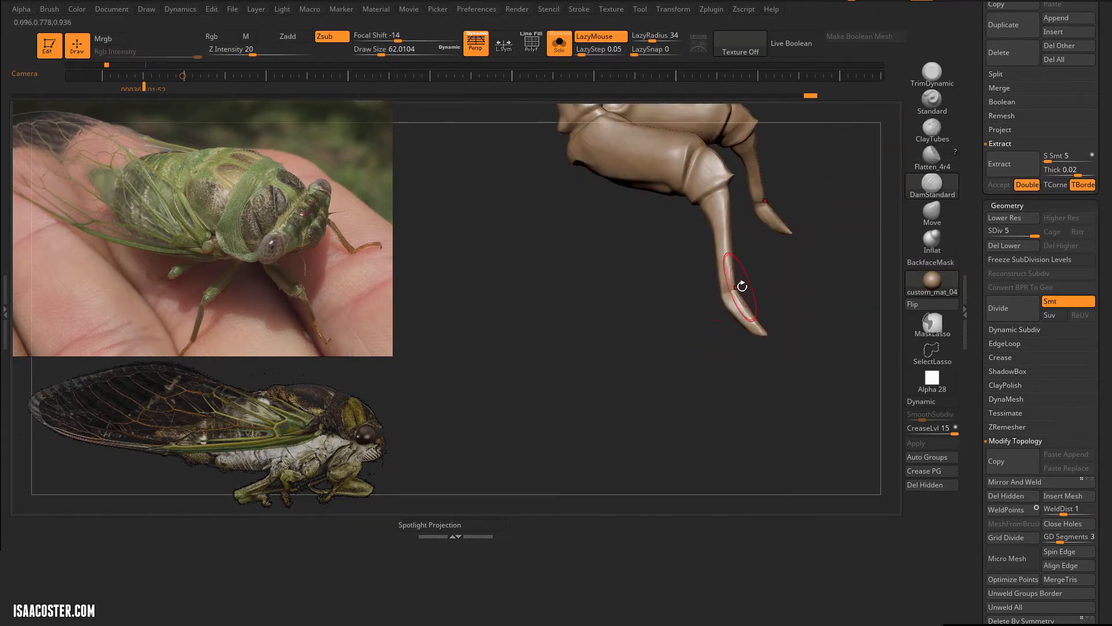
drag(700, 290, 695, 290)
mouse_move(788, 245)
right_down()
mouse_move(672, 258)
mouse_move(745, 261)
right_up()
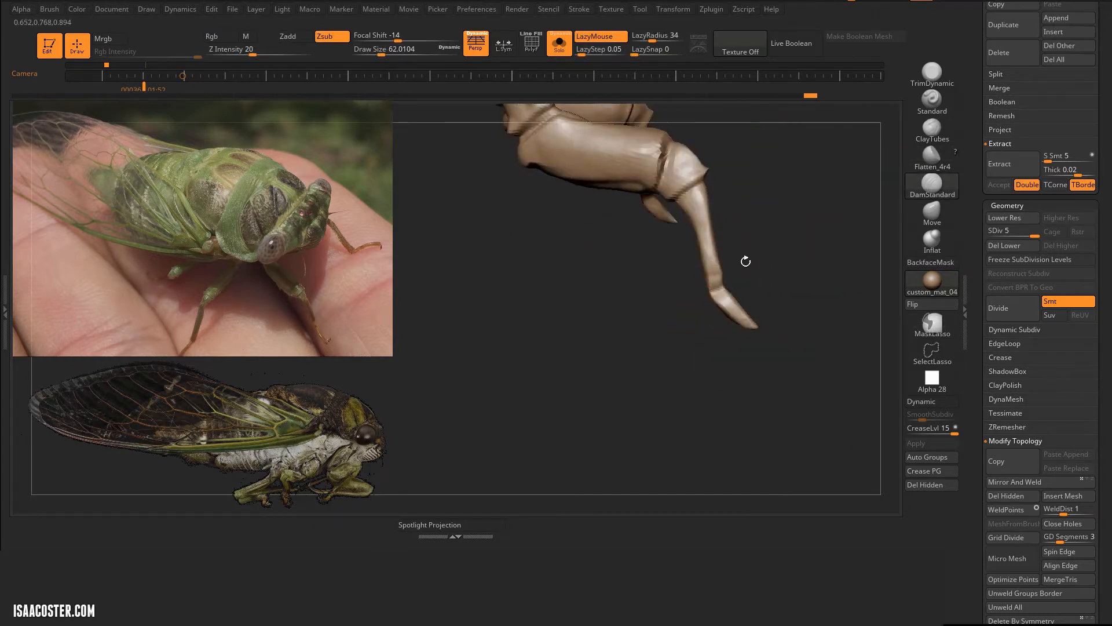
mouse_move(712, 175)
alt+right_down()
mouse_move(799, 263)
mouse_move(840, 267)
alt+right_up()
Step: Reshape the lower leg and foot with the Move brush at draw size 46
click(931, 217)
key(s)
drag(686, 269, 692, 253)
key(s)
mouse_move(768, 246)
right_down()
mouse_move(753, 247)
mouse_move(790, 249)
right_up()
drag(685, 255, 682, 261)
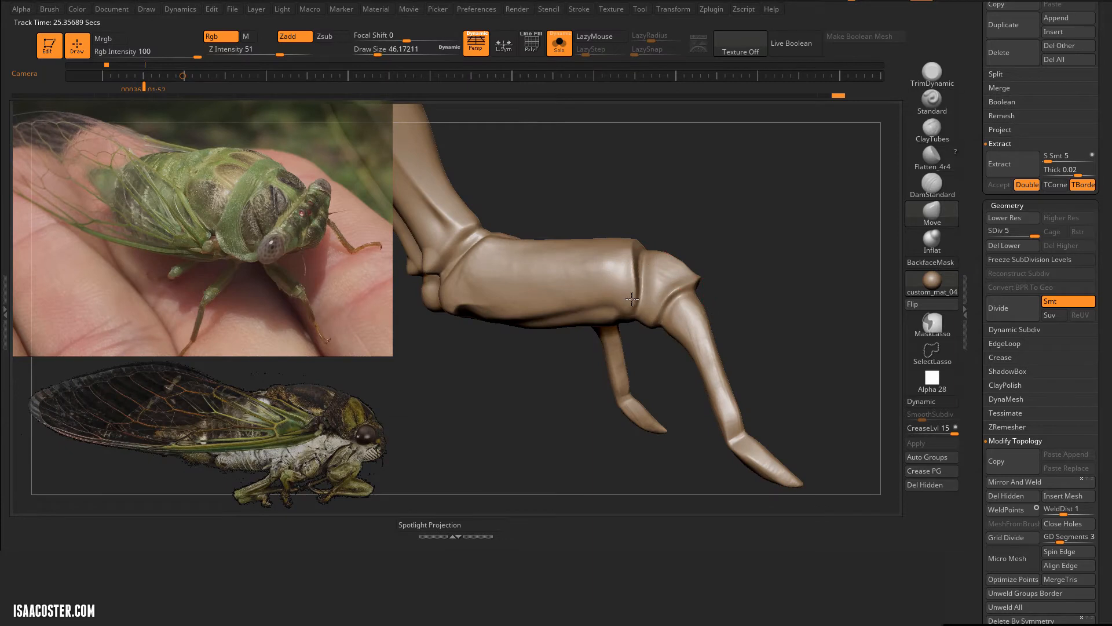
right_drag(632, 298, 636, 296)
right_drag(603, 376, 582, 375)
drag(553, 310, 563, 336)
Step: Adjust the bend of the lower leg and foot with the Move brush at draw size 65
key(s)
drag(548, 348, 563, 357)
mouse_move(535, 401)
mouse_down()
mouse_move(546, 402)
mouse_move(548, 372)
mouse_up()
right_drag(549, 372, 615, 440)
key(s)
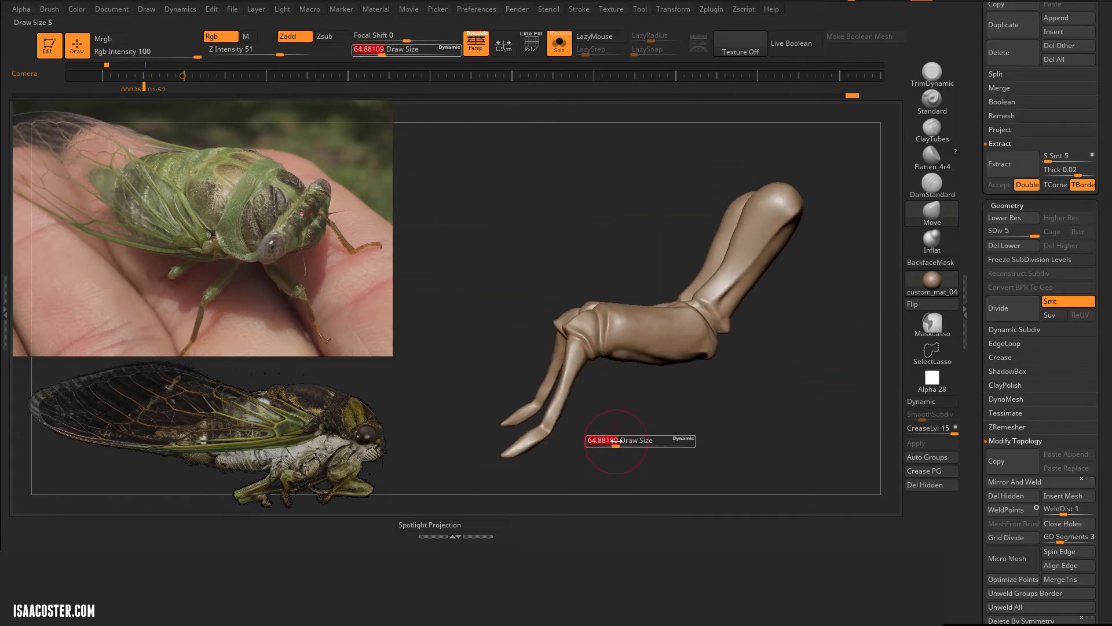
right_drag(568, 398, 595, 400)
key(s)
mouse_move(662, 387)
alt+right_down()
mouse_move(718, 373)
mouse_move(649, 371)
alt+right_up()
Step: Swell the ankle between the lower leg segment and the foot with the Inflat brush
click(932, 241)
key(s)
drag(679, 339, 674, 371)
right_drag(580, 355, 643, 352)
drag(661, 349, 666, 366)
mouse_move(684, 358)
right_down()
mouse_move(620, 355)
mouse_move(661, 343)
right_up()
Step: Carve creases around the swollen ankle with DamStandard at draw size 56
click(932, 186)
right_drag(559, 360, 616, 360)
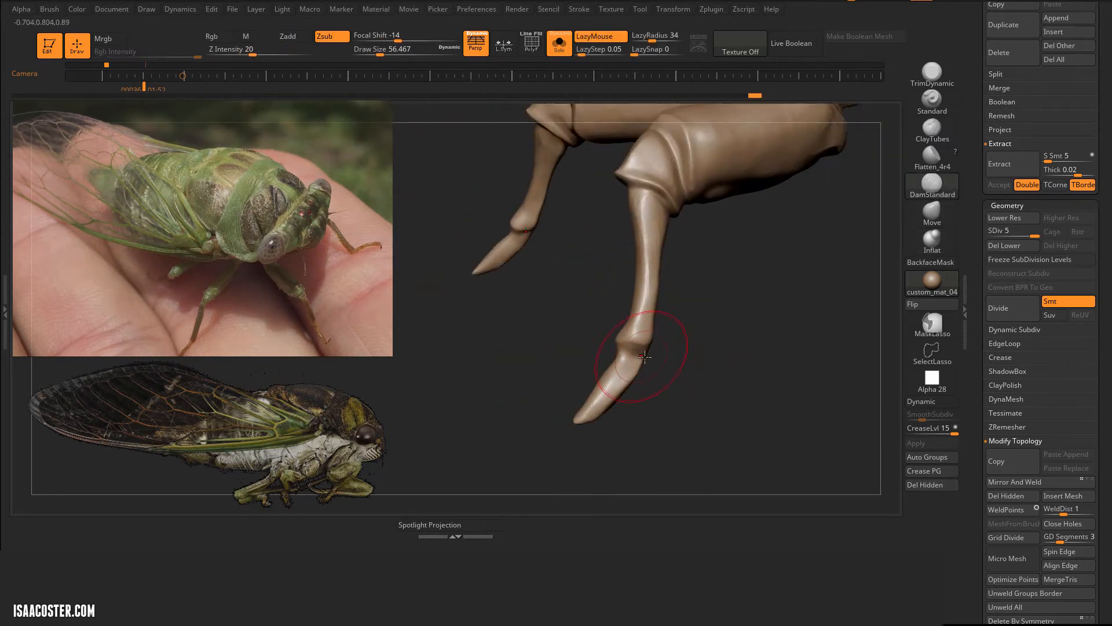
drag(644, 357, 620, 347)
right_drag(608, 357, 676, 352)
drag(672, 347, 645, 357)
mouse_move(654, 359)
right_down()
mouse_move(684, 358)
mouse_move(649, 356)
right_up()
drag(672, 336, 694, 334)
drag(691, 377, 679, 407)
Step: Bend the foot into a thin curved claw with the Move brush, using draw sizes 59 and 22
right_drag(628, 443, 667, 444)
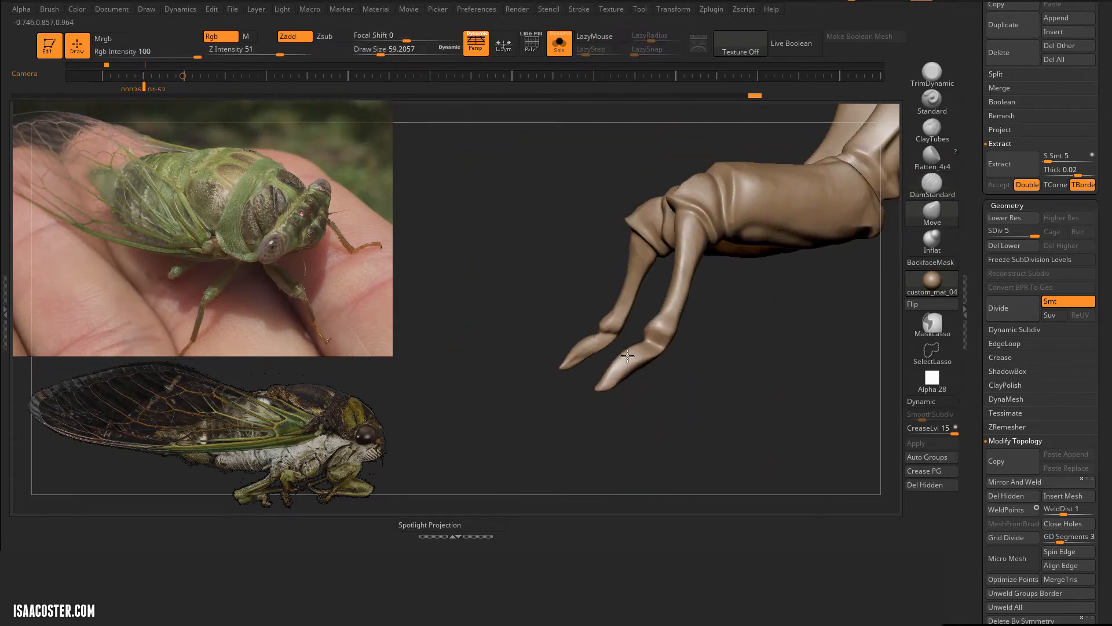
drag(627, 356, 625, 365)
right_drag(614, 370, 695, 370)
drag(634, 369, 632, 360)
right_drag(695, 342, 830, 331)
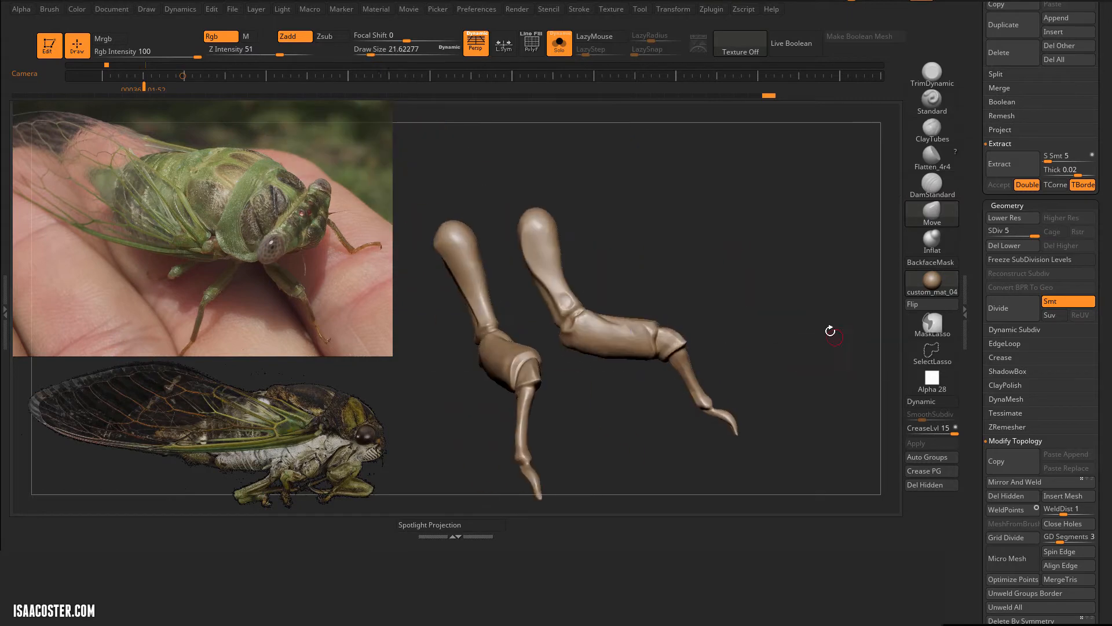
shift+drag(609, 332, 637, 347)
right_drag(754, 312, 668, 295)
Step: Show all the cicada's subtools and make the body, 05_start, active for ClayTubes sculpting
click(559, 44)
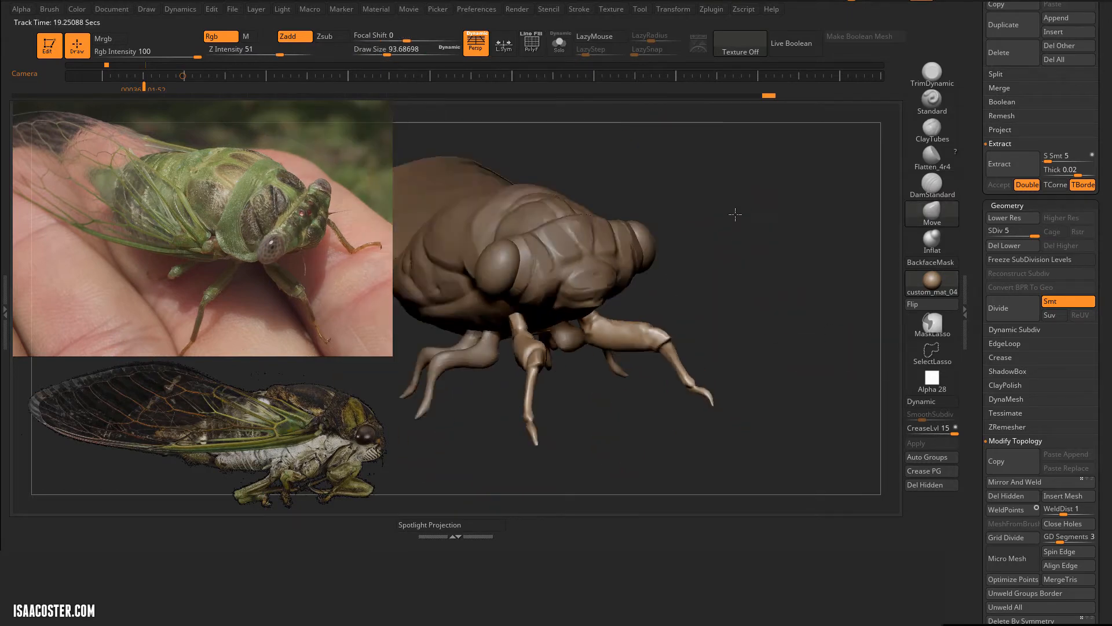
mouse_move(735, 214)
right_down()
mouse_move(784, 311)
mouse_move(857, 247)
mouse_move(811, 324)
right_up()
alt+click(579, 255)
click(932, 130)
right_drag(834, 272, 811, 220)
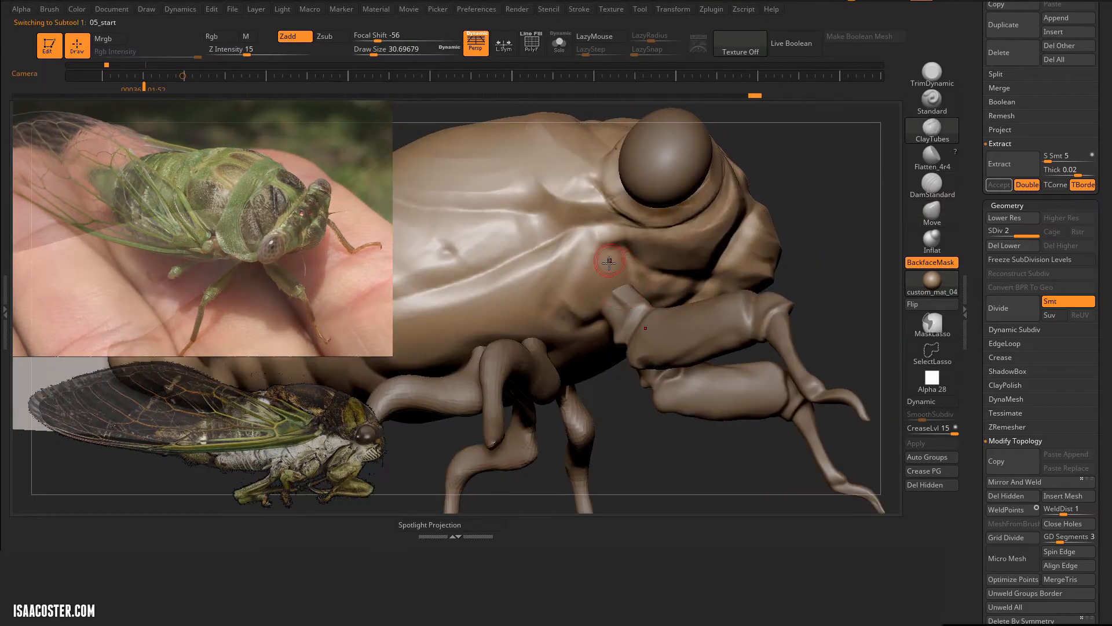
Step: Build a raised rim around the front leg's socket on the body with ClayTubes and adjust it with Move
click(559, 45)
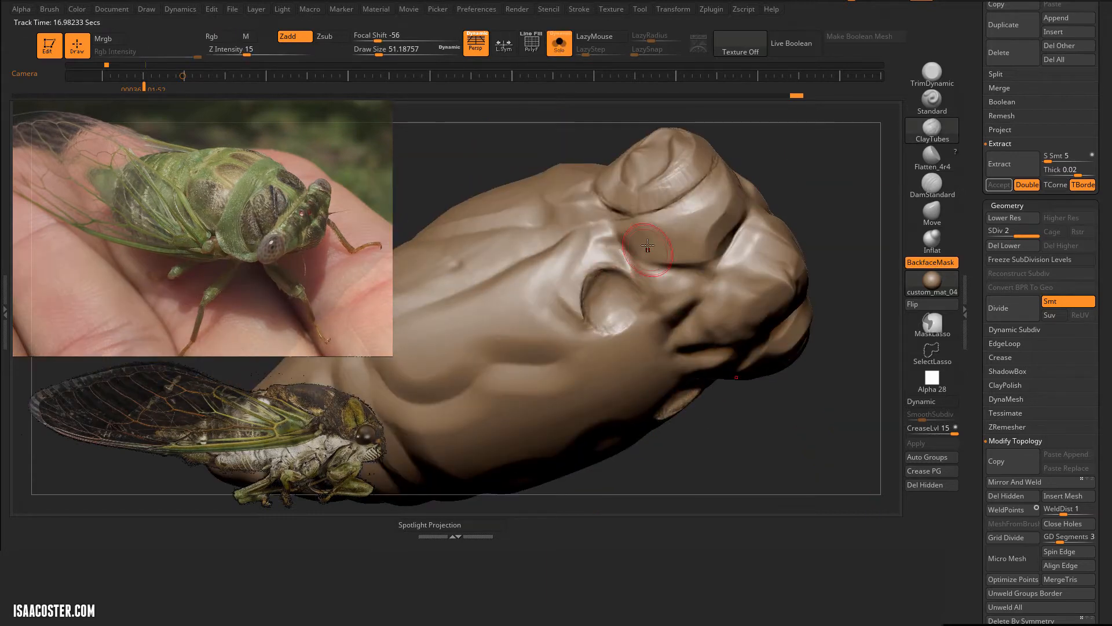
click(559, 44)
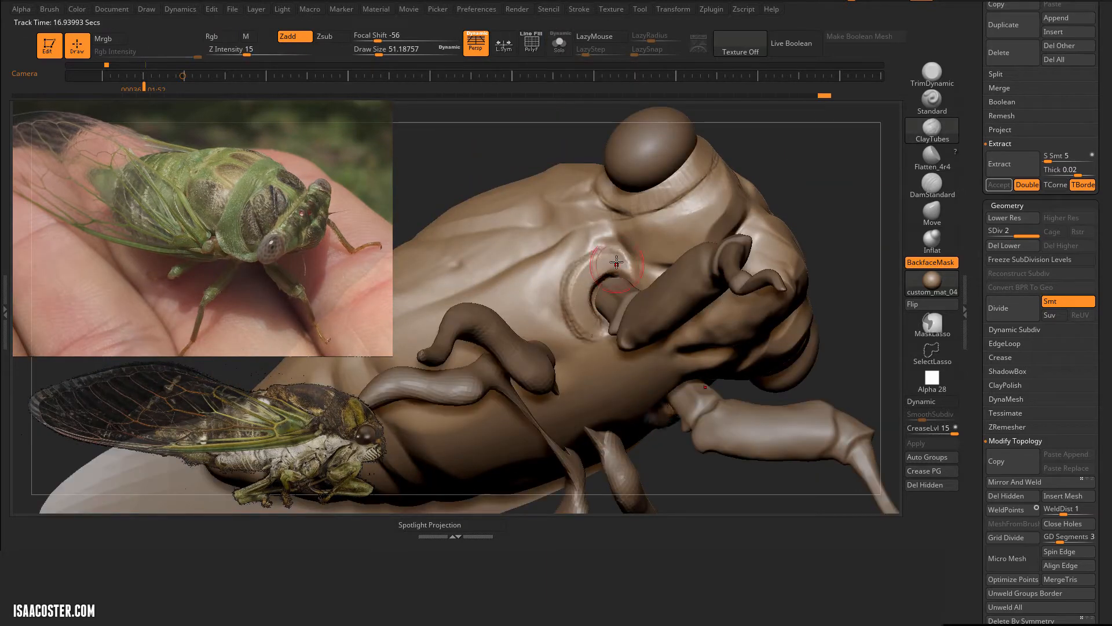
right_drag(588, 291, 892, 221)
click(932, 212)
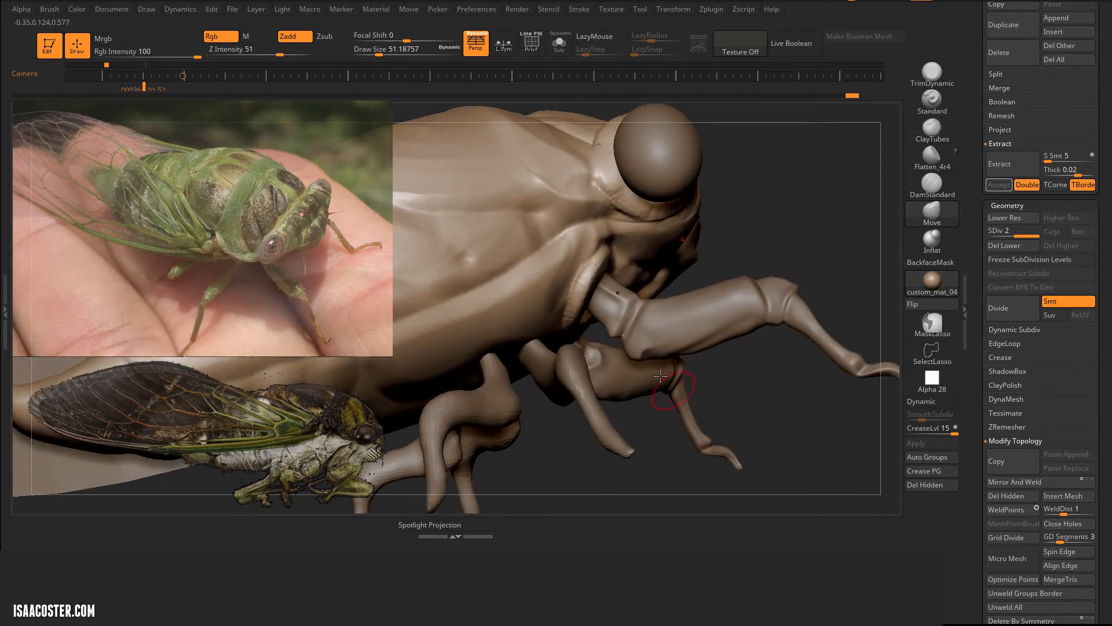
right_drag(661, 377, 596, 348)
Step: Define the socket rim and the body fold above it with DamStandard at draw size 51
click(937, 184)
right_drag(754, 232, 683, 226)
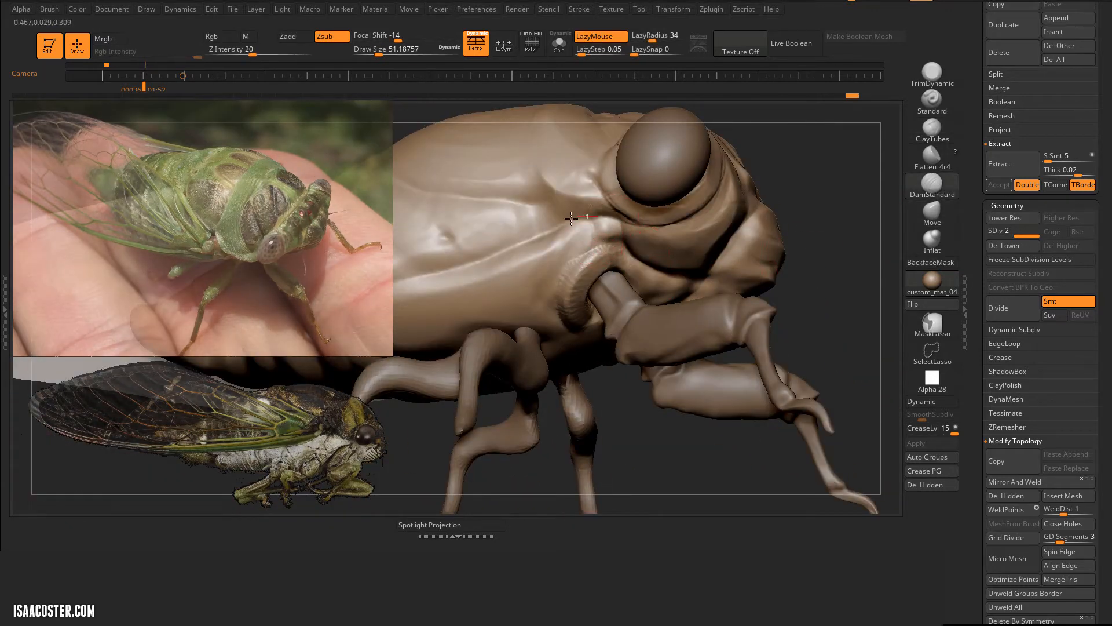
drag(811, 266, 828, 139)
Step: Carve folds on the underside between the front leg sockets with an enlarged DamStandard brush and isolate the body
key(bracketright)
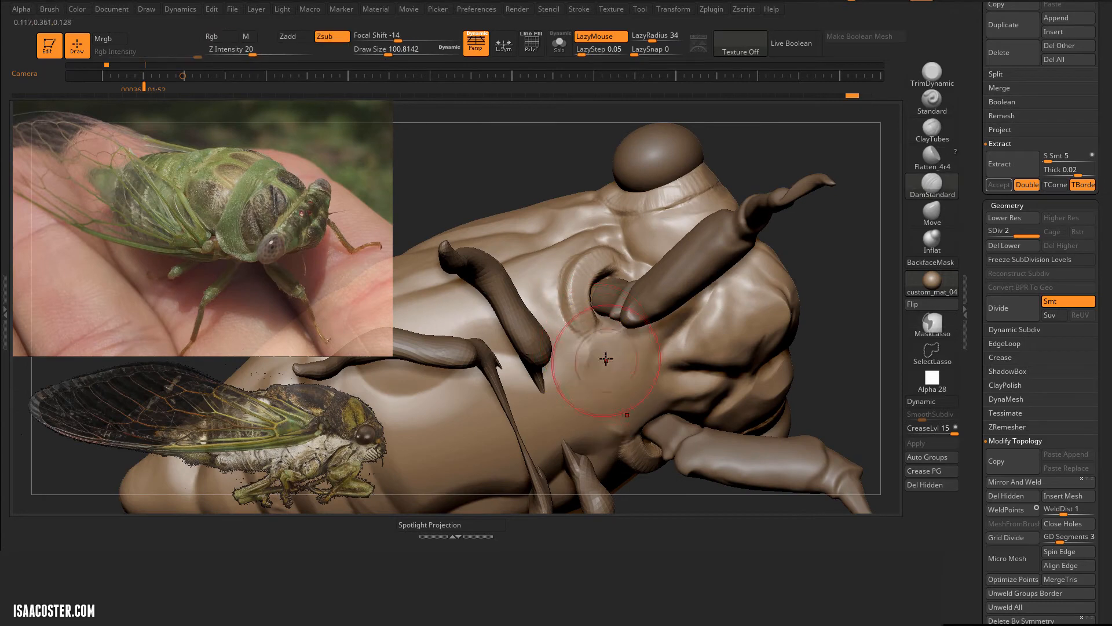
drag(566, 423, 585, 394)
right_drag(660, 362, 615, 342)
drag(615, 338, 581, 406)
click(556, 51)
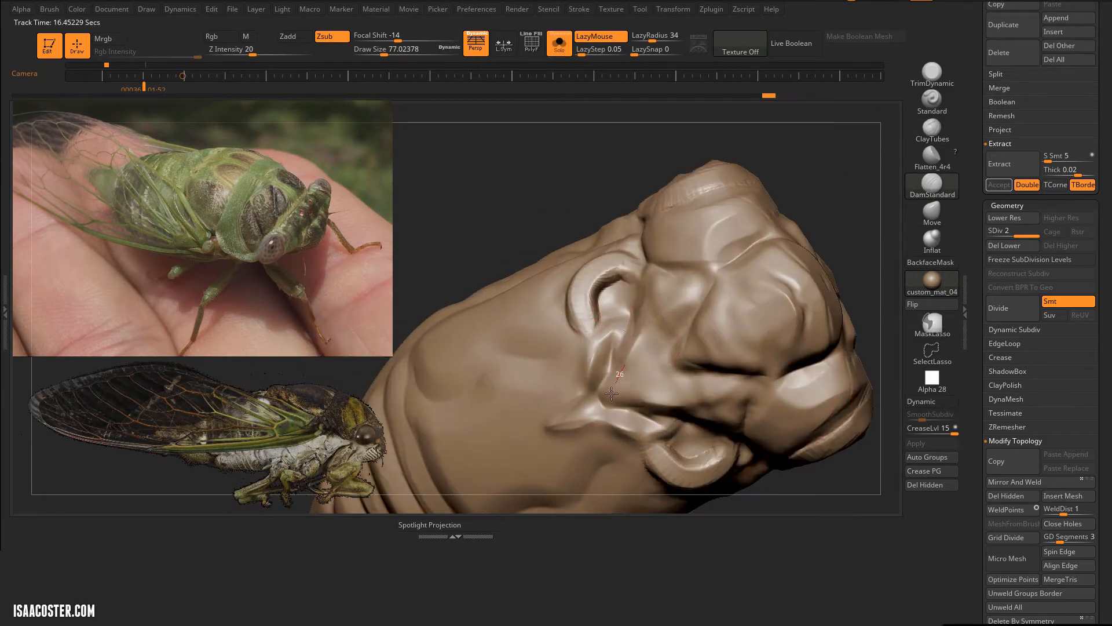
Step: Carve DamStandard creases on the isolated body from the leg socket towards the head at draw size 77
right_drag(658, 273, 706, 284)
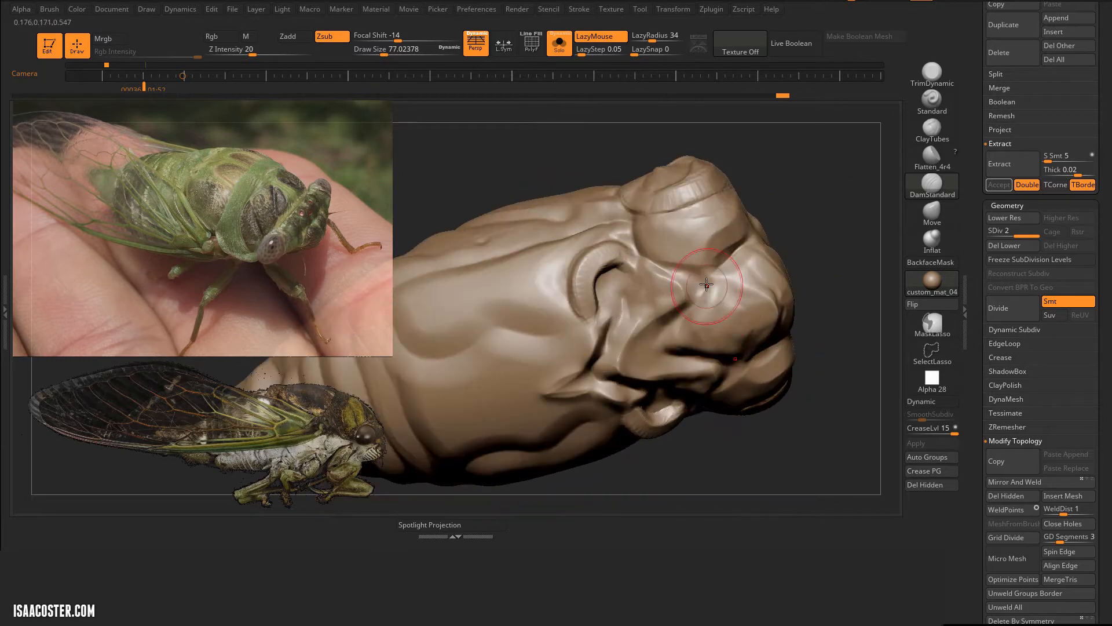
mouse_move(656, 345)
right_down()
mouse_move(777, 265)
mouse_move(743, 279)
right_up()
drag(772, 276, 799, 343)
right_drag(799, 344, 812, 485)
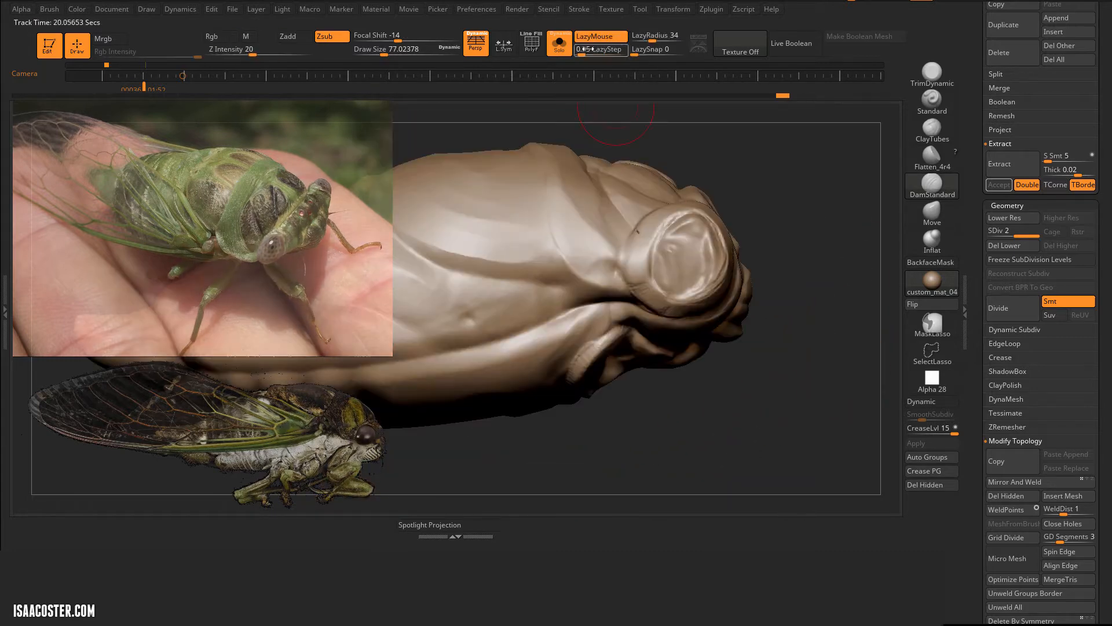
Step: Build up the isolated body's surface around the eye socket and the side of the head with ClayTubes at draw size 80
click(559, 43)
mouse_move(797, 188)
right_down()
mouse_move(814, 221)
mouse_move(793, 318)
right_up()
key(s)
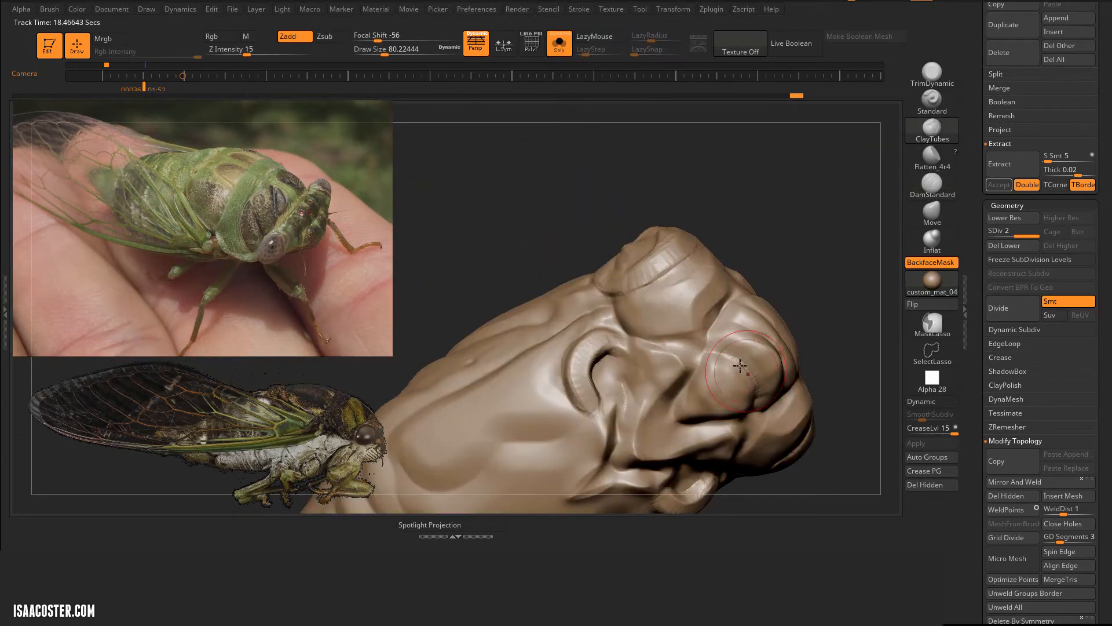
right_drag(736, 365, 701, 290)
mouse_move(766, 459)
right_down()
mouse_move(790, 363)
mouse_move(724, 390)
mouse_move(790, 241)
mouse_move(783, 204)
right_up()
Step: Reshape the front contour of the head beside the eye socket with Move at draw size 140
click(933, 213)
click(932, 130)
click(932, 213)
key(s)
drag(728, 209, 745, 211)
drag(706, 218, 703, 217)
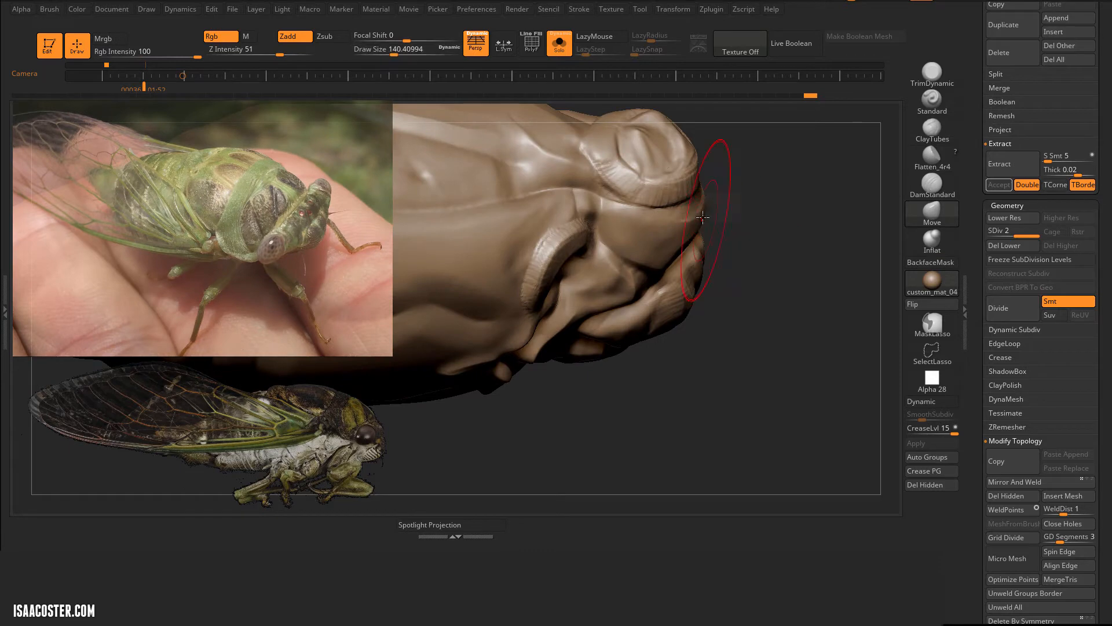
Step: Show all parts again and rotate the eye sphere by about -16 degrees in its socket
click(566, 53)
mouse_move(788, 370)
right_down()
mouse_move(809, 291)
mouse_move(759, 279)
right_up()
alt+click(651, 155)
key(w)
drag(632, 252, 625, 265)
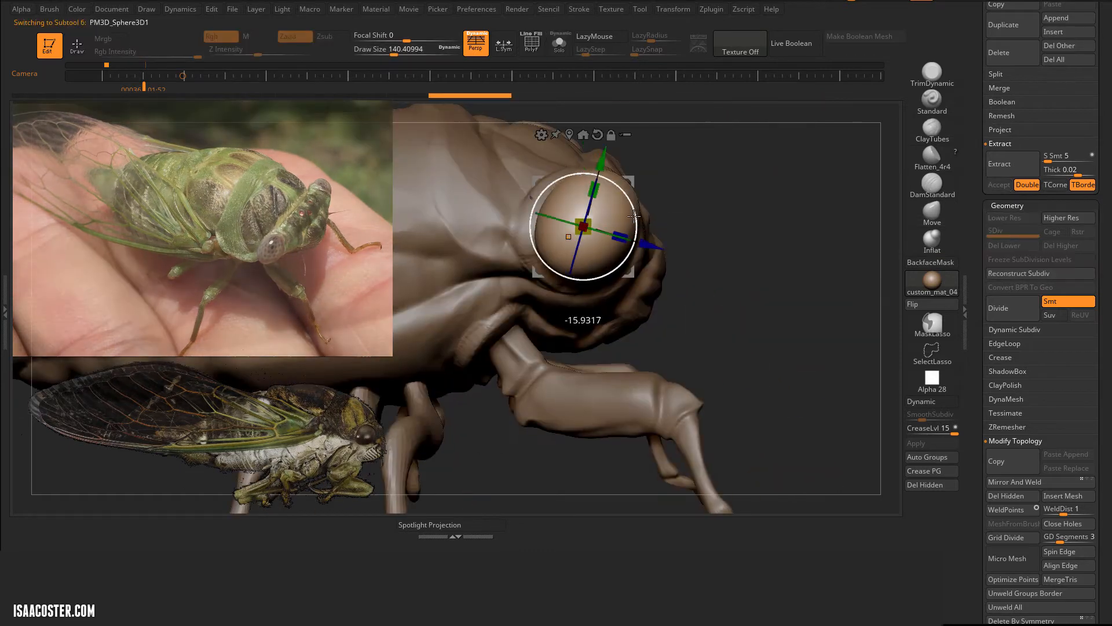
Step: Reselect the body and carve creases behind the eye and across the head with DamStandard at draw size 87
key(q)
key(s)
alt+click(642, 316)
mouse_move(765, 301)
right_down()
mouse_move(931, 205)
mouse_move(846, 276)
mouse_move(823, 273)
right_up()
click(932, 186)
right_drag(572, 226, 731, 123)
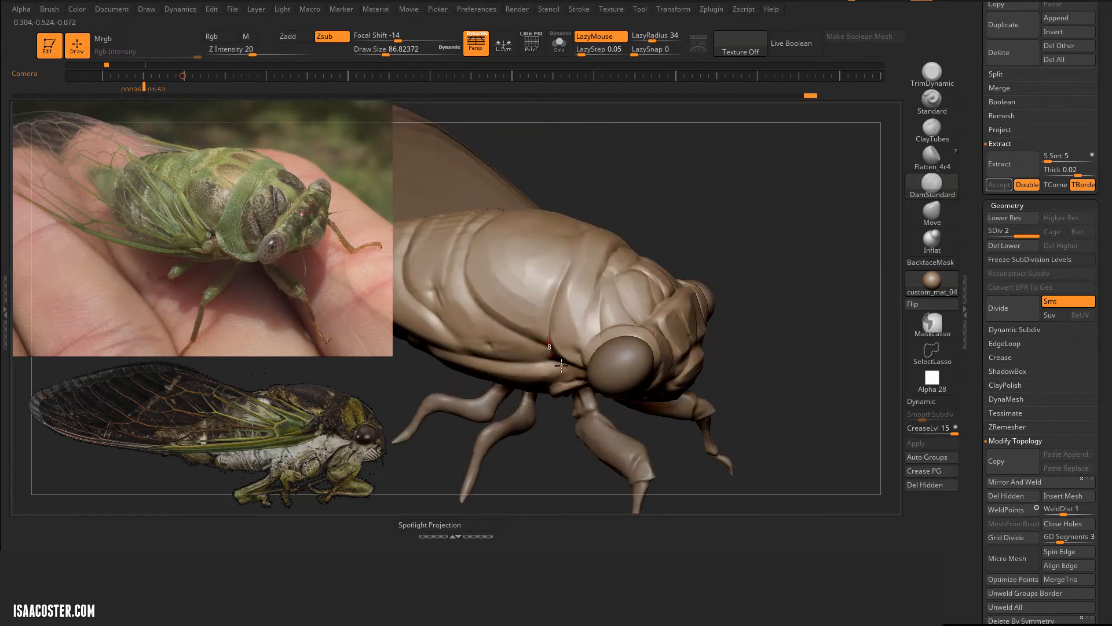
drag(609, 260, 618, 249)
mouse_move(776, 261)
right_down()
mouse_move(767, 284)
mouse_move(817, 260)
mouse_move(828, 232)
right_up()
drag(582, 299, 596, 335)
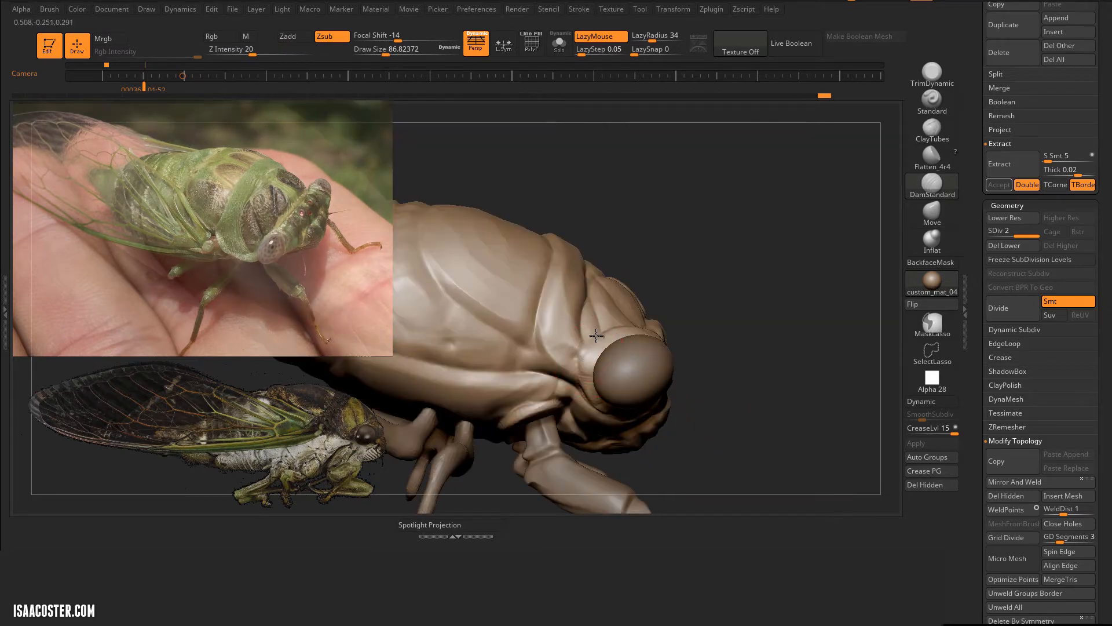
right_drag(703, 270, 823, 238)
Step: Flatten the planes of the head around the eyes with Flatten_4r4 at draw size 49
click(933, 156)
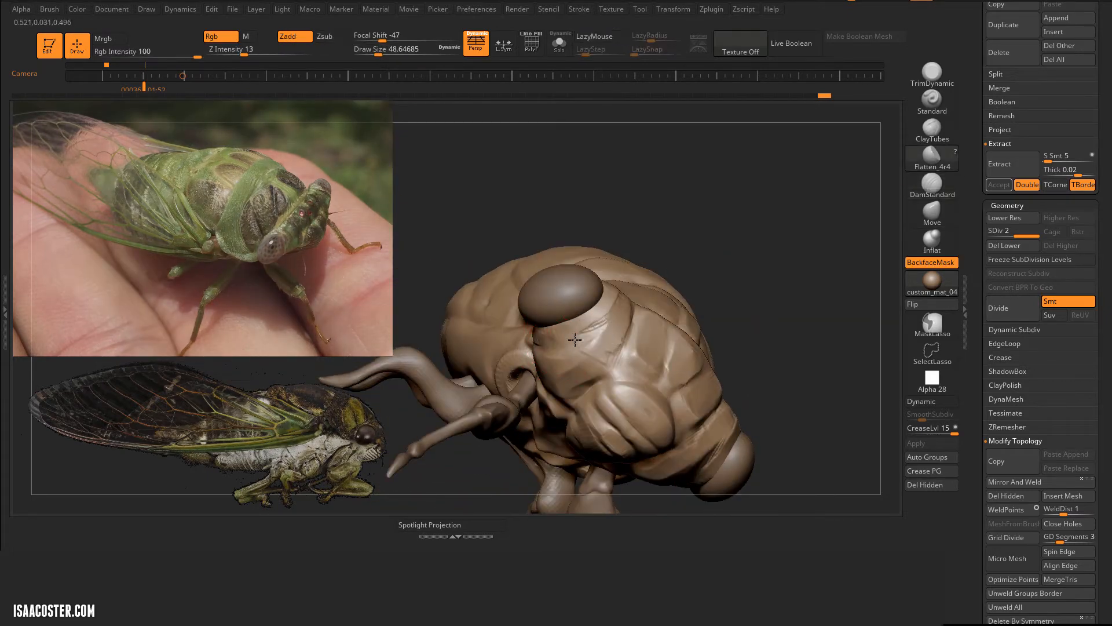
mouse_move(587, 352)
right_down()
mouse_move(618, 309)
mouse_move(629, 242)
right_up()
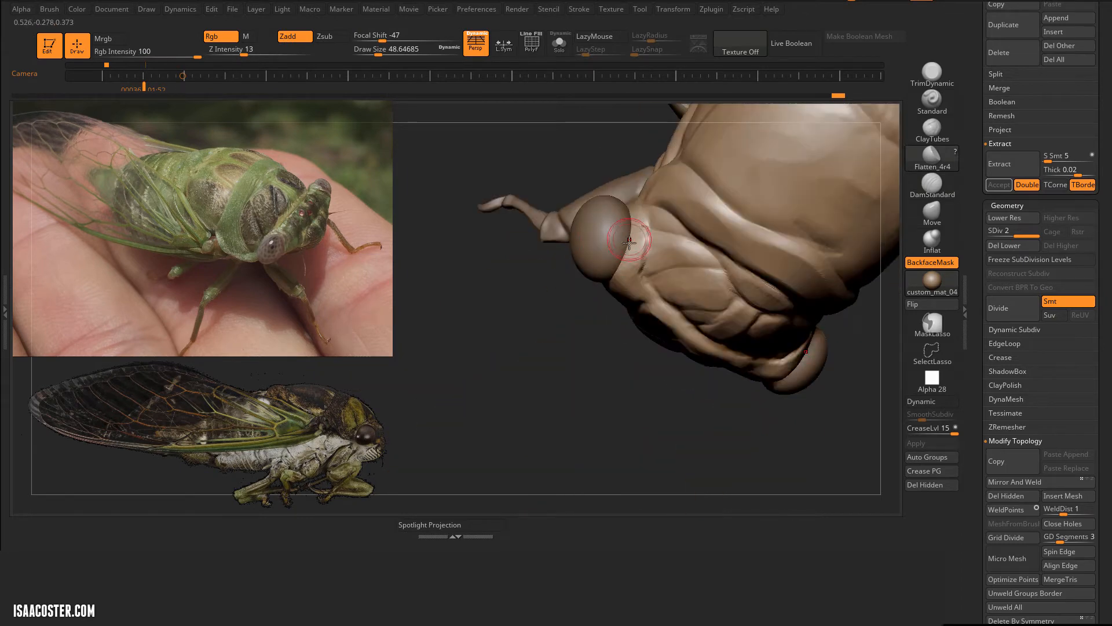
right_drag(572, 394, 773, 241)
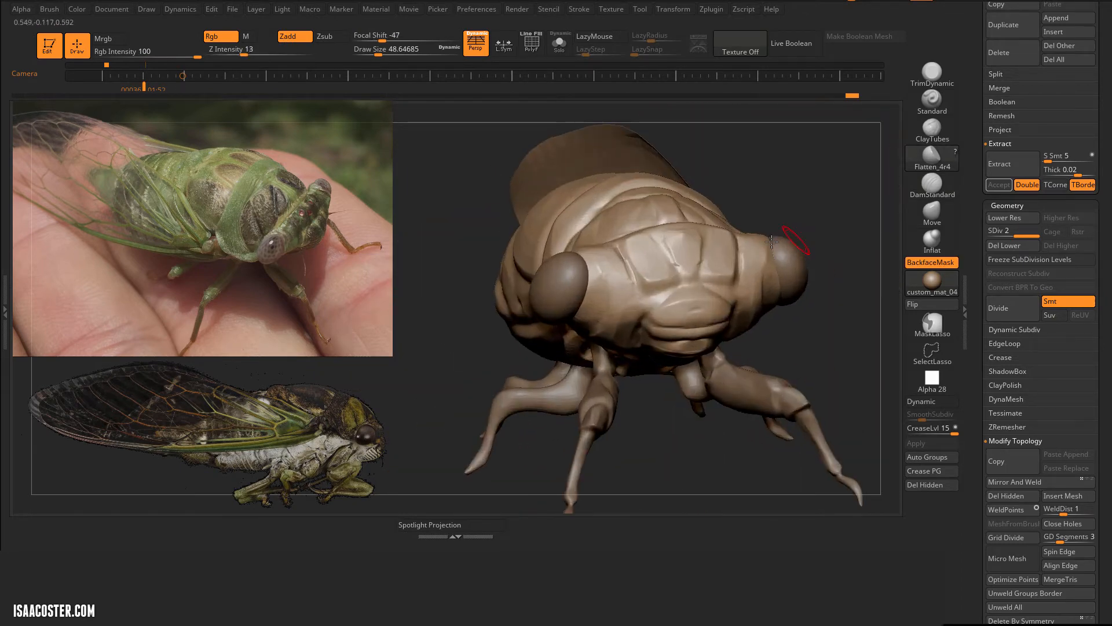
Step: Duplicate the eye spheres and move the copies up above the head
alt+click(564, 279)
click(1009, 287)
shift+right_drag(886, 191, 935, 127)
key(w)
drag(601, 228, 600, 145)
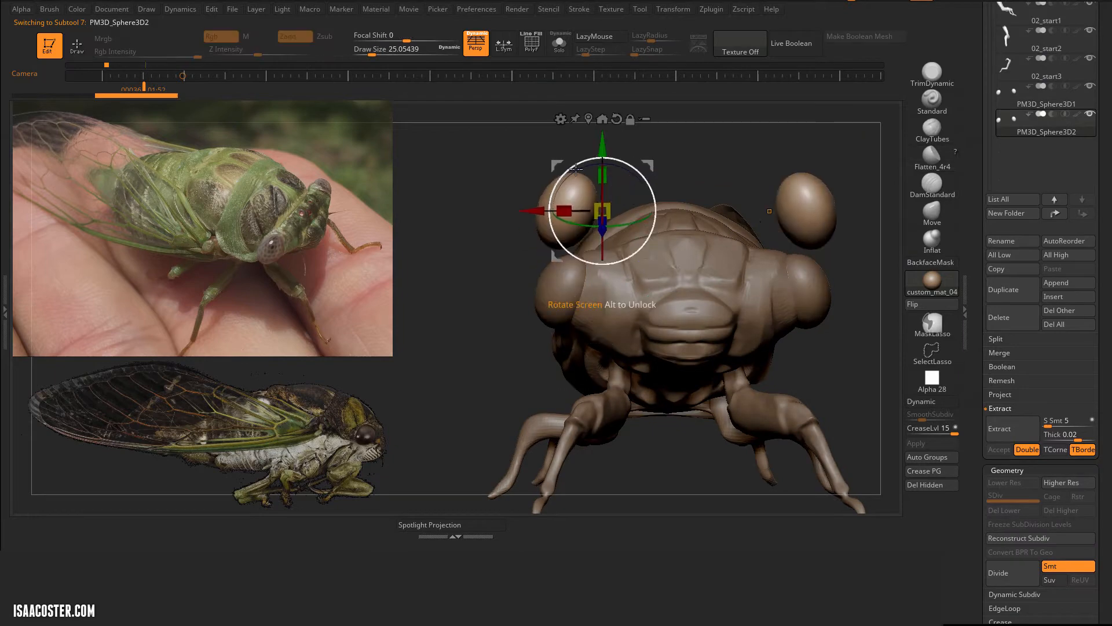
Step: Scale the duplicated spheres down to small eyes and bring them close together near the top of the head
drag(531, 211, 601, 211)
drag(671, 211, 580, 268)
right_drag(586, 264, 597, 405)
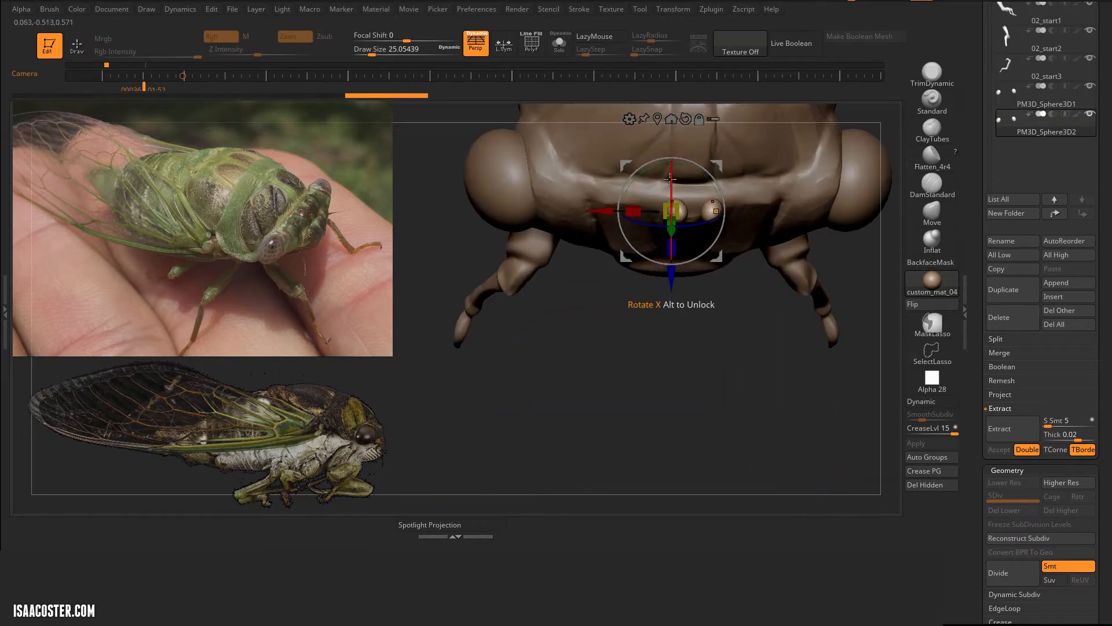
drag(675, 262, 675, 262)
drag(717, 257, 692, 264)
shift+right_drag(814, 255, 817, 154)
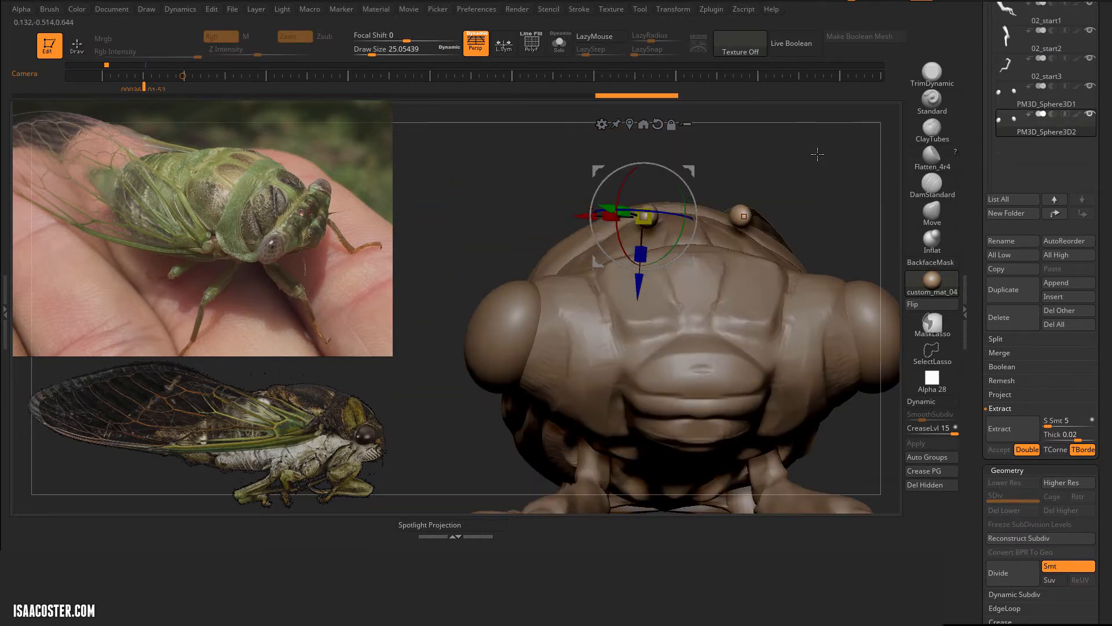
Step: Lower the pair of small eyes onto the forehead and adjust their fit against its surface
drag(695, 169, 697, 225)
key(q)
right_drag(744, 209, 841, 226)
key(w)
drag(684, 238, 691, 255)
key(q)
shift+right_drag(834, 232, 753, 299)
right_drag(854, 168, 887, 229)
Step: Duplicate the pair of small eyes, isolate the copy and delete one of its two spheres
click(1006, 294)
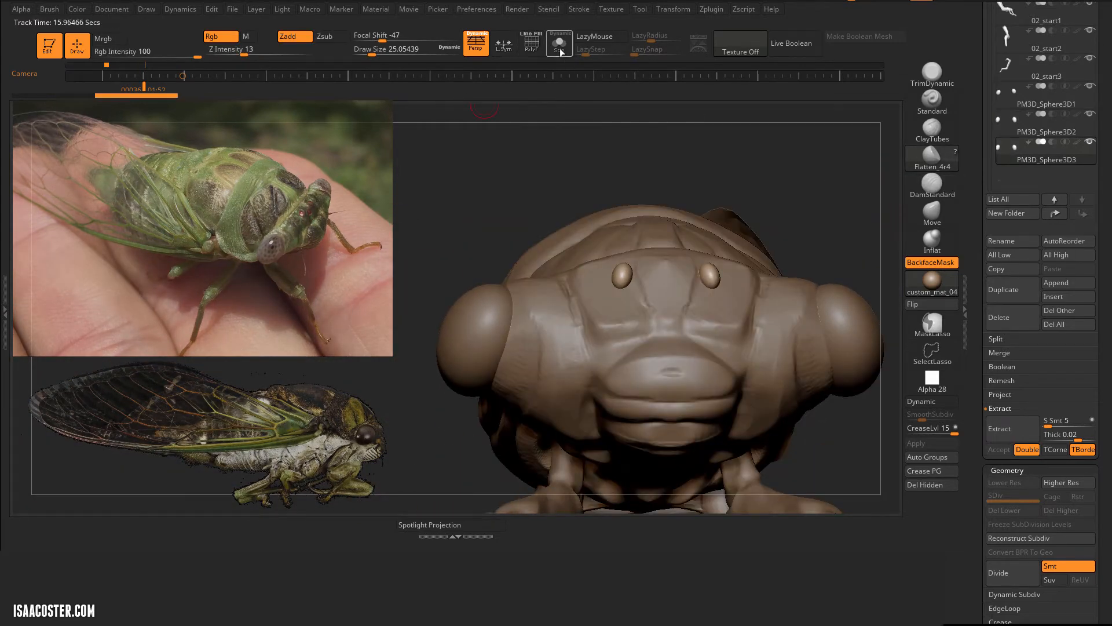
click(560, 46)
ctrl+shift+drag(653, 239, 656, 307)
click(927, 485)
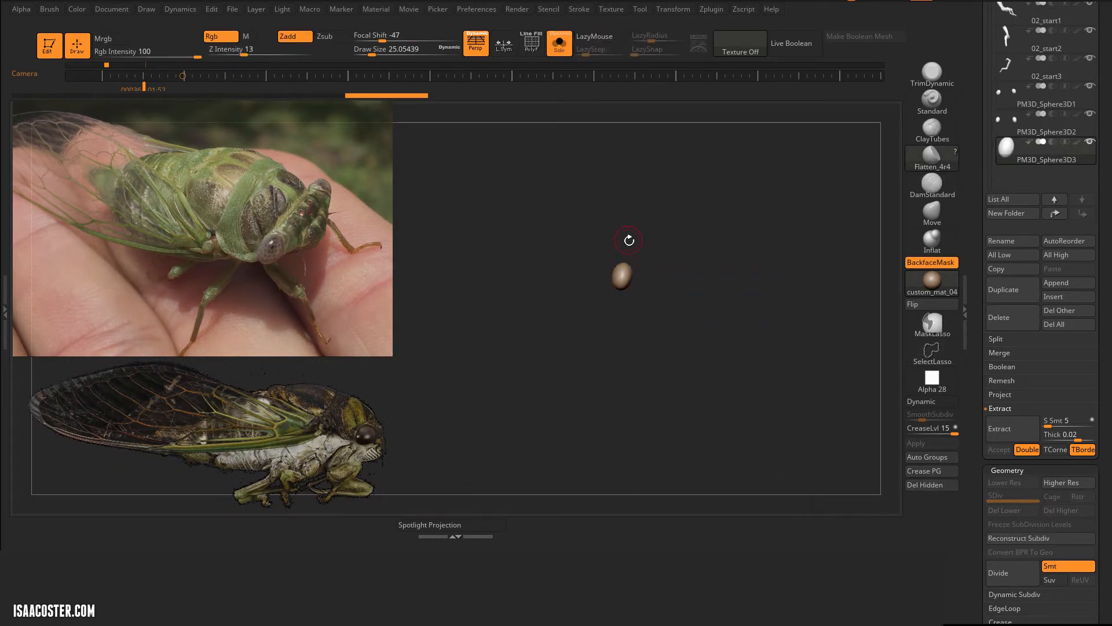
Step: Center the gizmo on the remaining sphere, show the whole model and move the sphere towards the middle of the forehead
key(w)
ctrl+right_drag(732, 264, 762, 535)
click(631, 181)
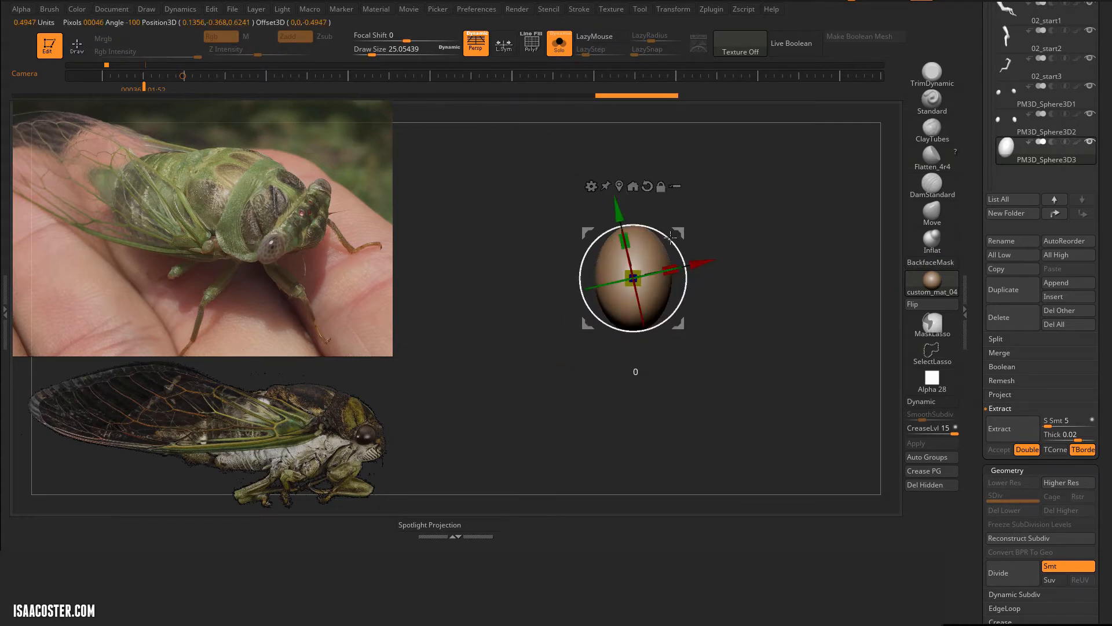
click(563, 53)
ctrl+right_drag(492, 232, 413, 11)
drag(587, 233, 687, 280)
right_drag(585, 266, 751, 263)
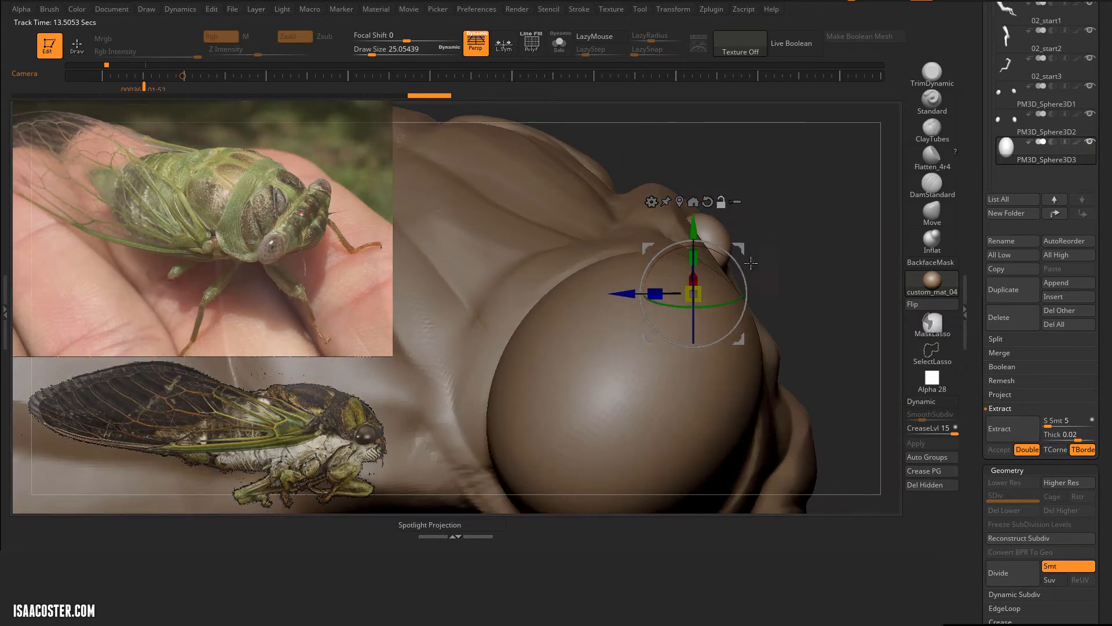
Step: Rotate the third small eye to follow the slope of the forehead, checking it in side view
drag(739, 249, 794, 258)
drag(795, 273, 789, 266)
right_drag(805, 264, 591, 264)
drag(704, 256, 712, 260)
drag(714, 276, 711, 286)
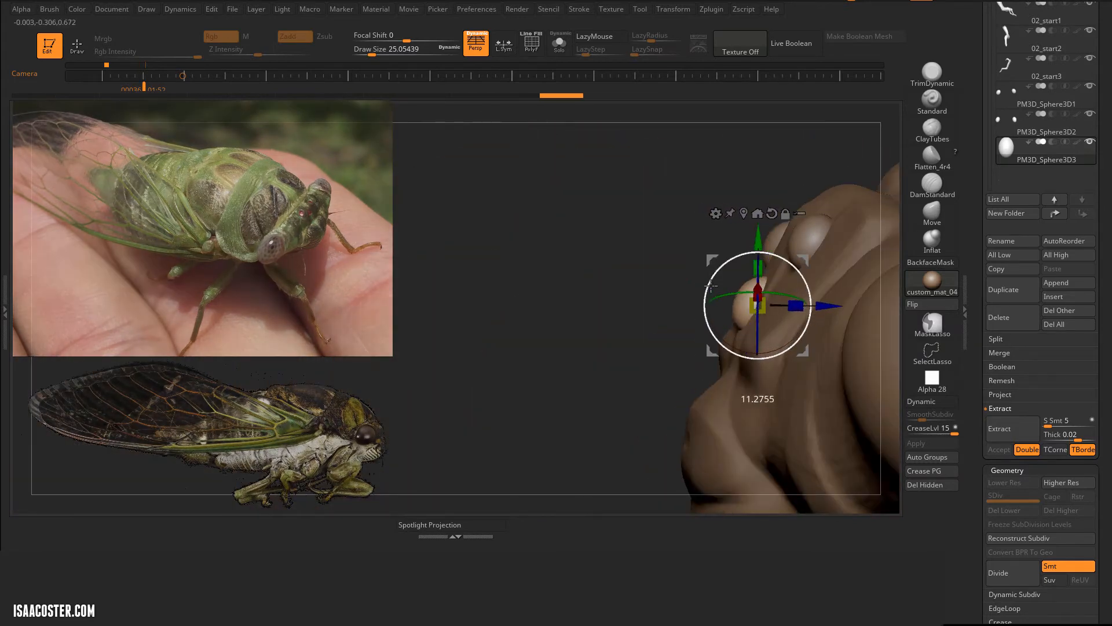
right_drag(711, 286, 748, 240)
Step: Reset the gizmo's orientation and position the third small eye centrally below the other two
alt+click(772, 213)
drag(779, 256, 789, 262)
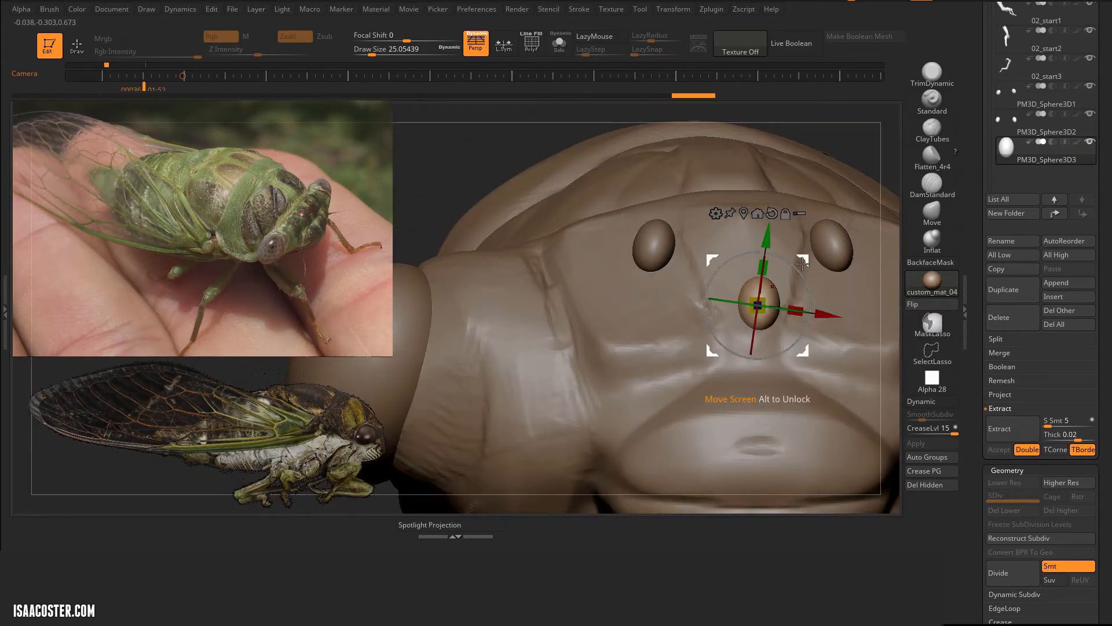
alt+click(771, 213)
drag(825, 304, 815, 305)
alt+right_drag(822, 290, 717, 302)
Step: Mirror and weld the middle small eye, and reshape it into an even oval with Move at draw size 31
key(q)
scroll(1017, 321, down, 10)
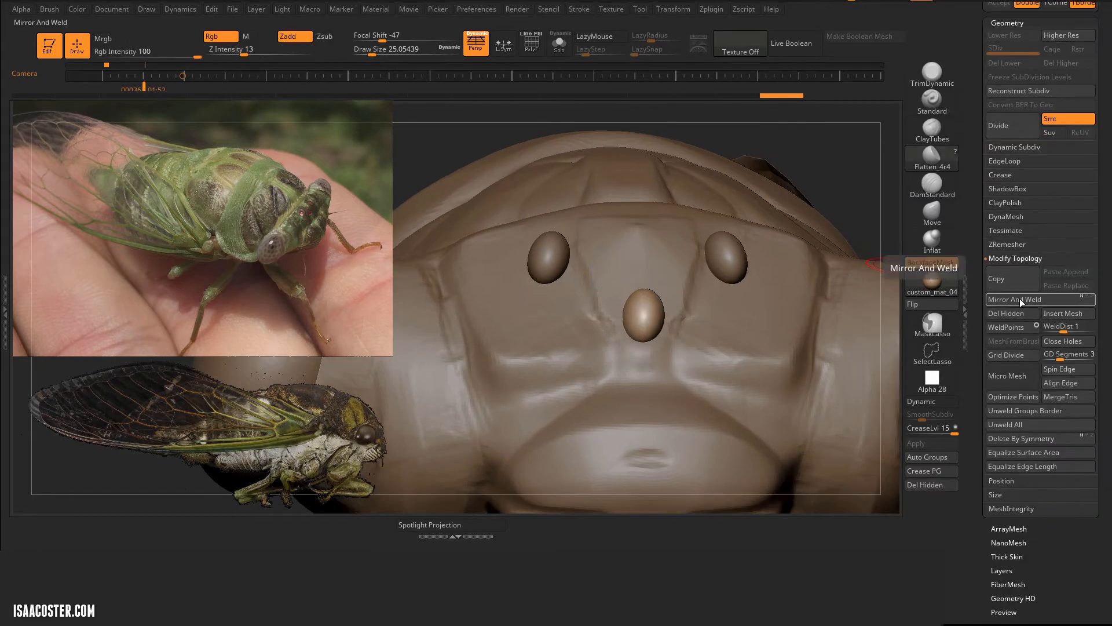
click(1020, 298)
click(559, 43)
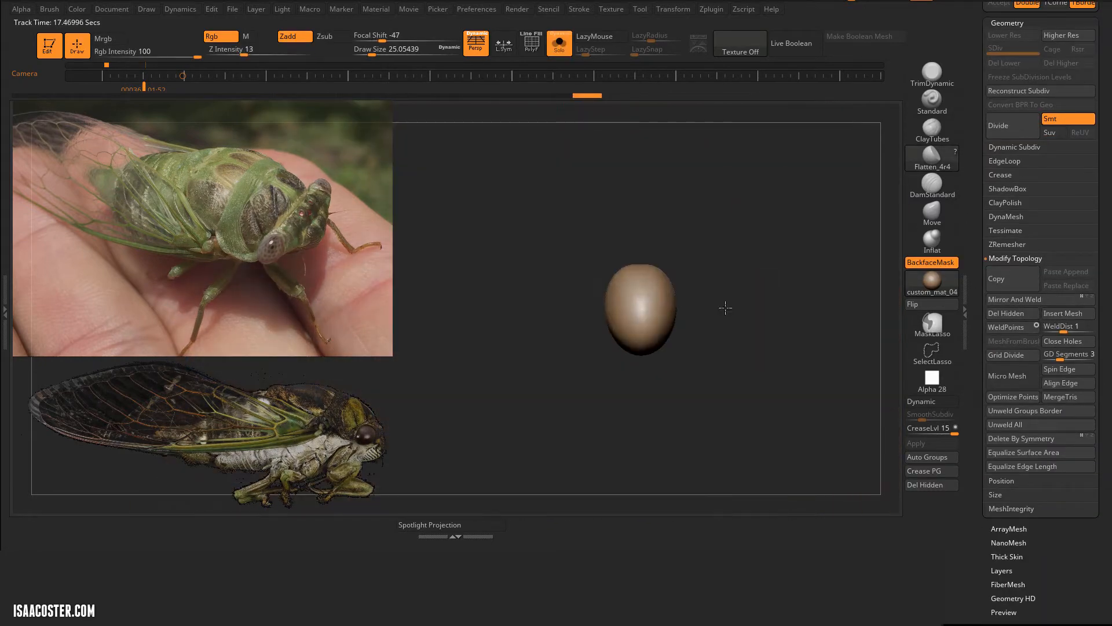
click(932, 215)
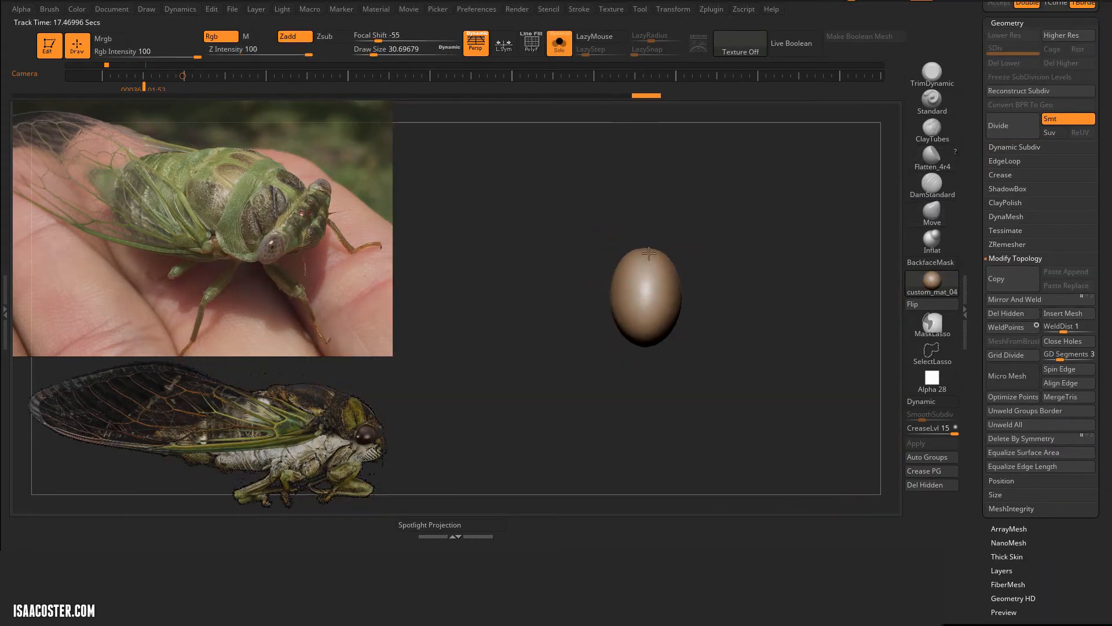
click(557, 44)
Step: Reselect the body and divide it to subdivision level 3 for finer DamStandard detail around the small eyes
key(f)
drag(698, 272, 683, 301)
alt+click(606, 273)
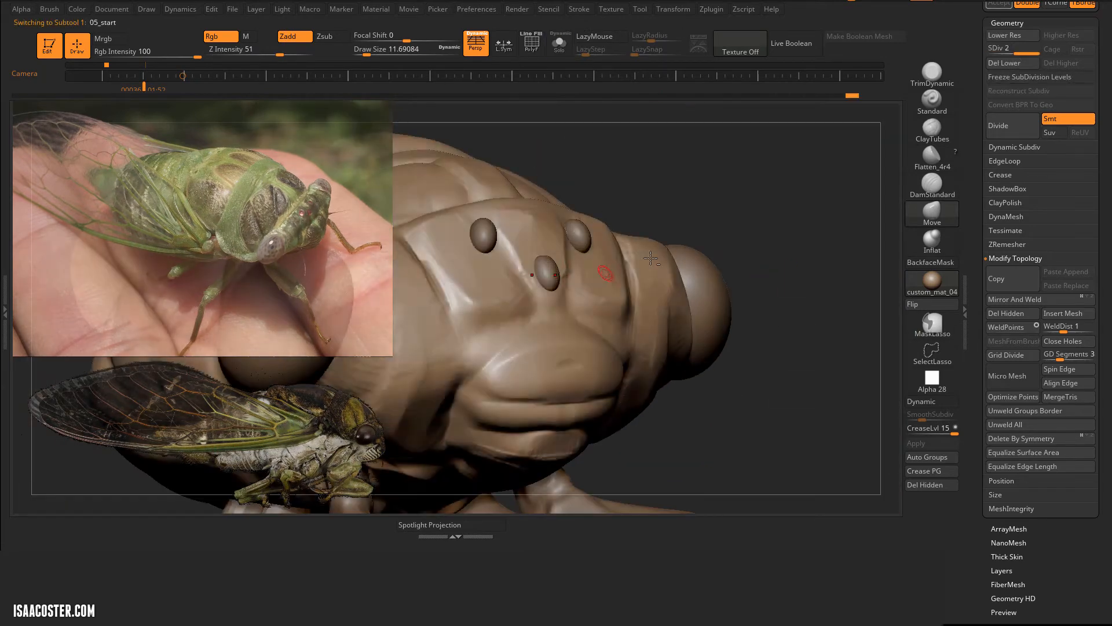
drag(844, 221, 844, 168)
click(932, 183)
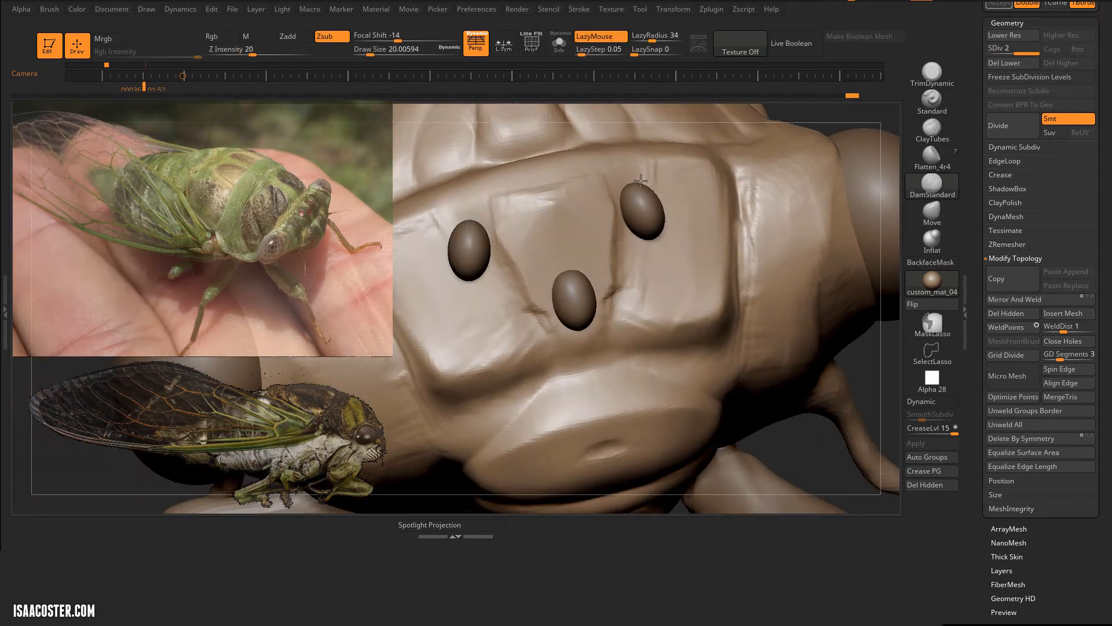
key(ctrl+d)
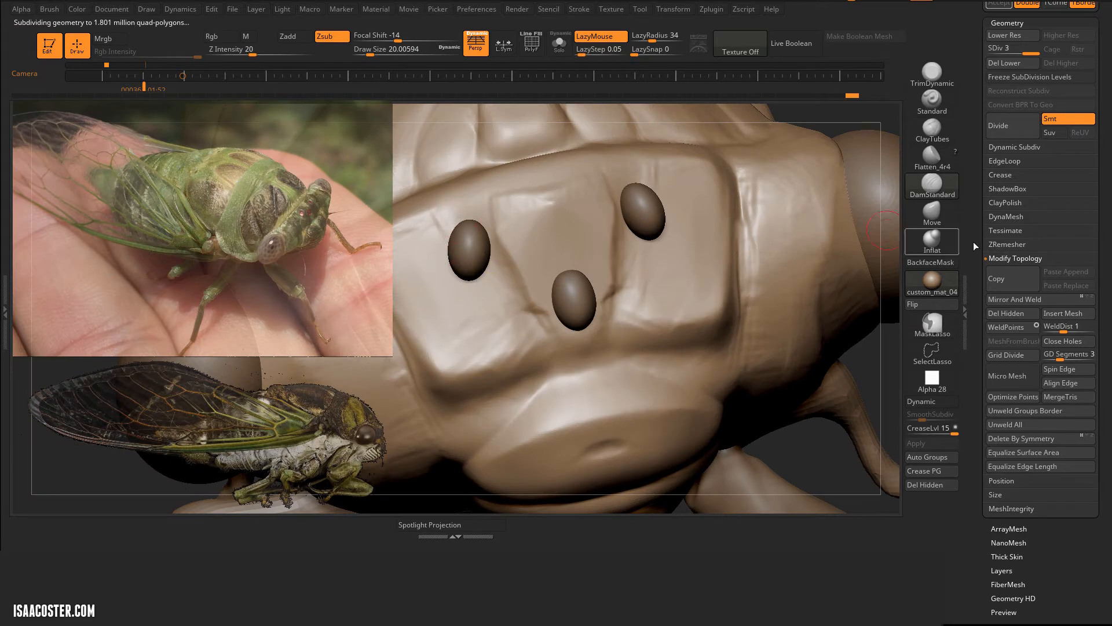
Step: Carve rings around the three small eyes with DamStandard at draw size 20 and isolate the body
drag(1011, 15, 1011, 120)
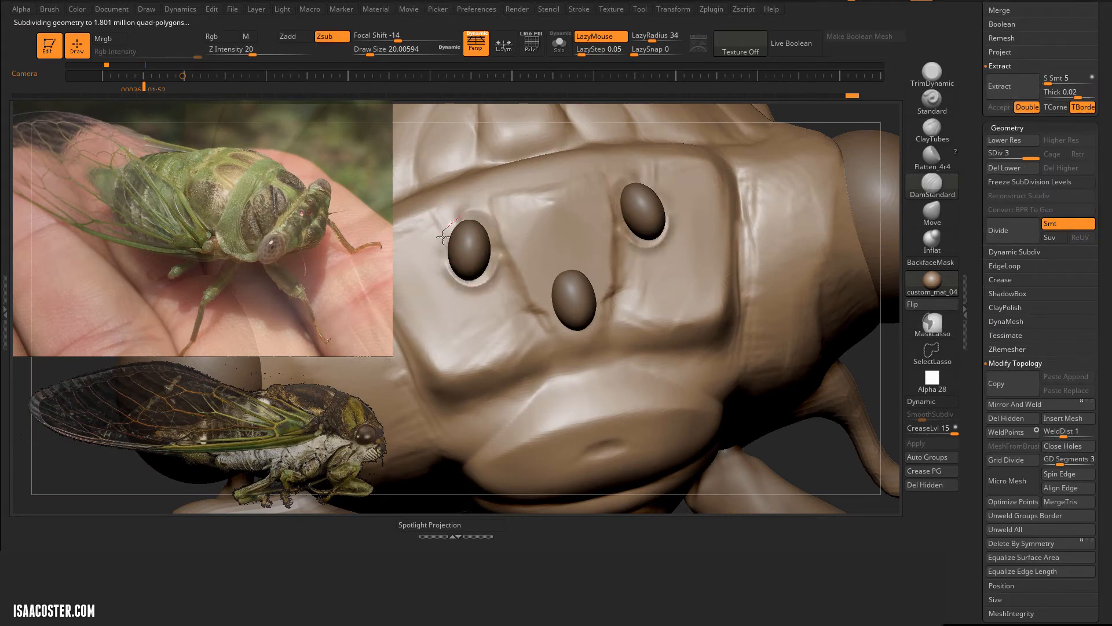
drag(552, 335, 547, 270)
click(559, 44)
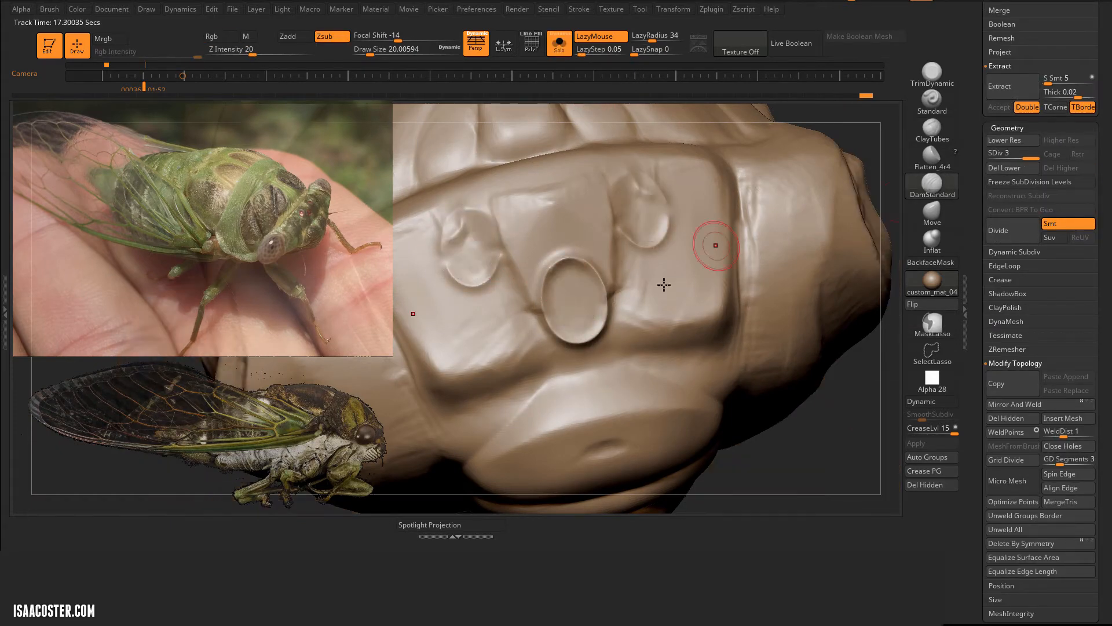
Step: Switch from Inflat to the Standard brush and build up the rims around the three small eyes
click(937, 241)
key(b)
key(s)
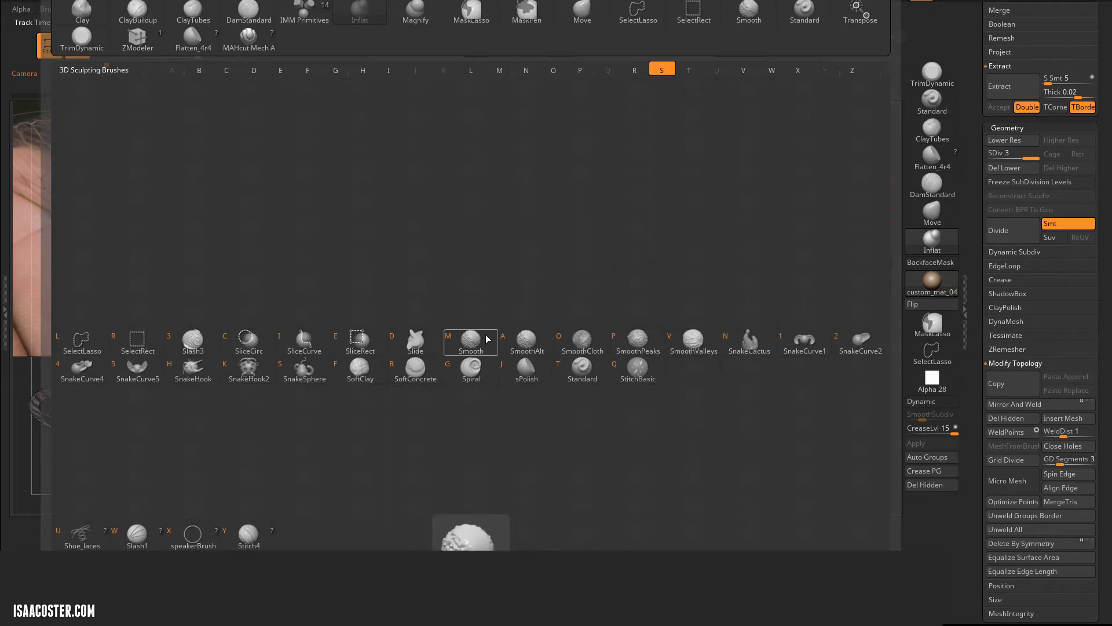
key(t)
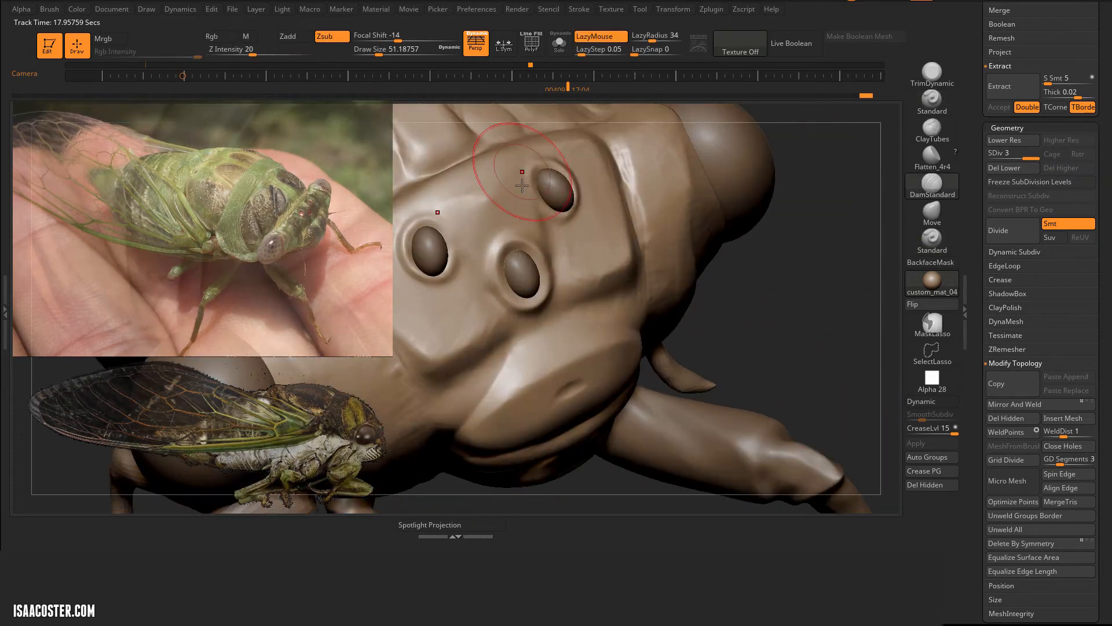
key(bracketleft)
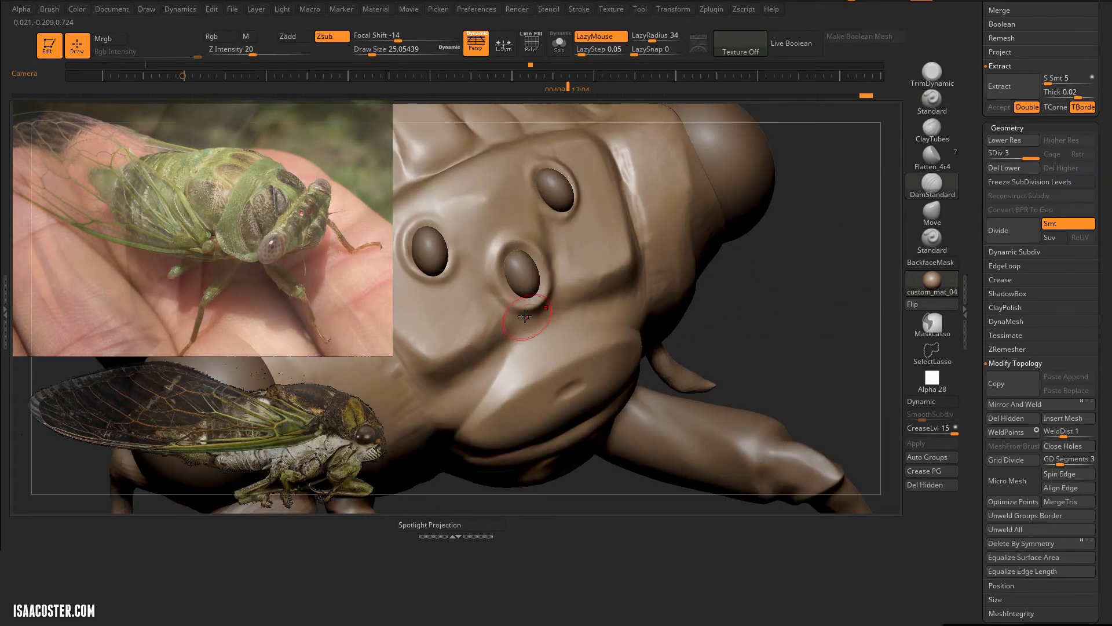
Step: Define the eye rims and the creases running between them on the forehead with DamStandard at draw size 25
drag(477, 211, 454, 166)
drag(786, 278, 733, 279)
mouse_move(553, 288)
mouse_down()
mouse_move(566, 254)
mouse_move(564, 142)
mouse_up()
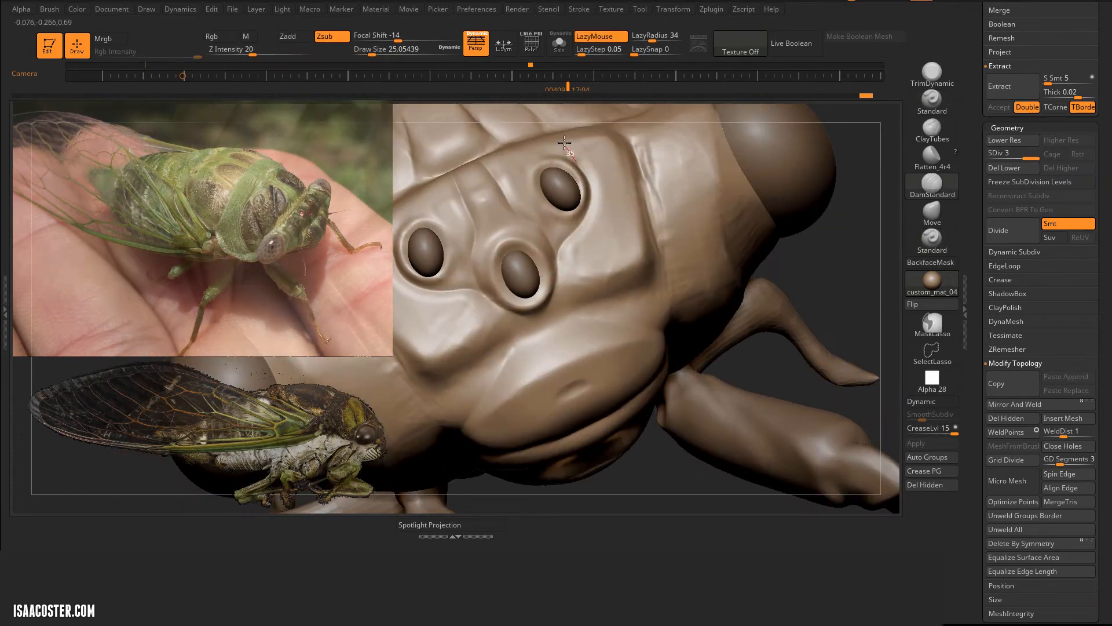
drag(582, 220, 567, 139)
drag(817, 263, 811, 278)
mouse_move(608, 325)
shift+mouse_down()
mouse_move(569, 292)
mouse_move(585, 324)
shift+mouse_up()
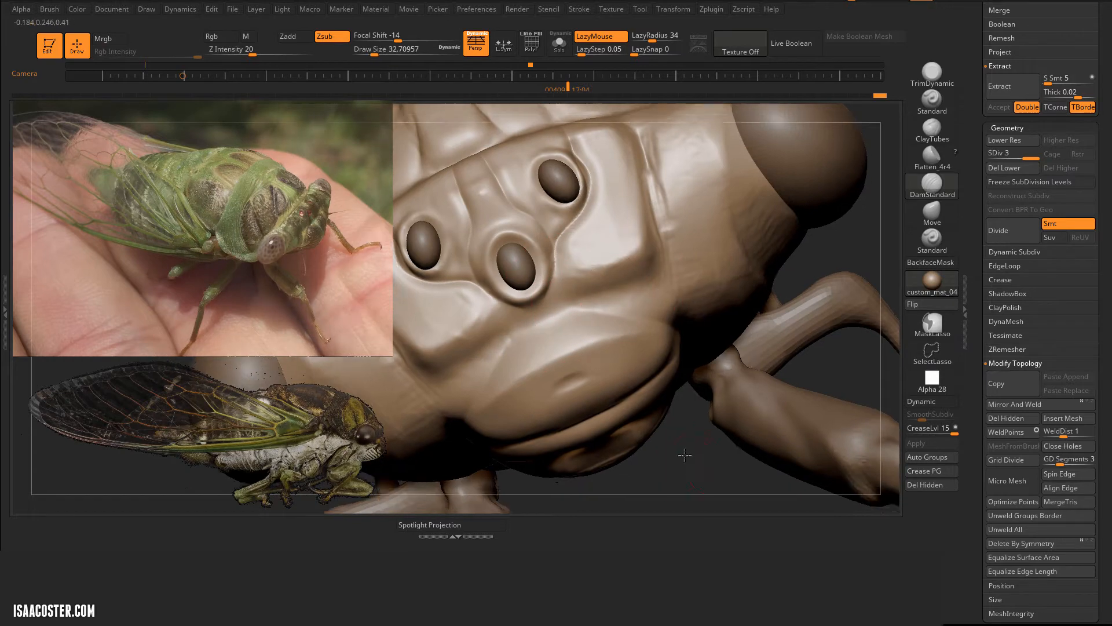
Step: Build up the forehead plates below and beside the small eyes with ClayTubes at draw size 33
drag(685, 454, 735, 434)
click(932, 129)
mouse_move(493, 344)
mouse_down()
mouse_move(492, 361)
mouse_move(471, 369)
mouse_move(497, 353)
mouse_move(462, 355)
mouse_move(494, 296)
mouse_move(464, 310)
mouse_up()
alt+drag(759, 348, 829, 340)
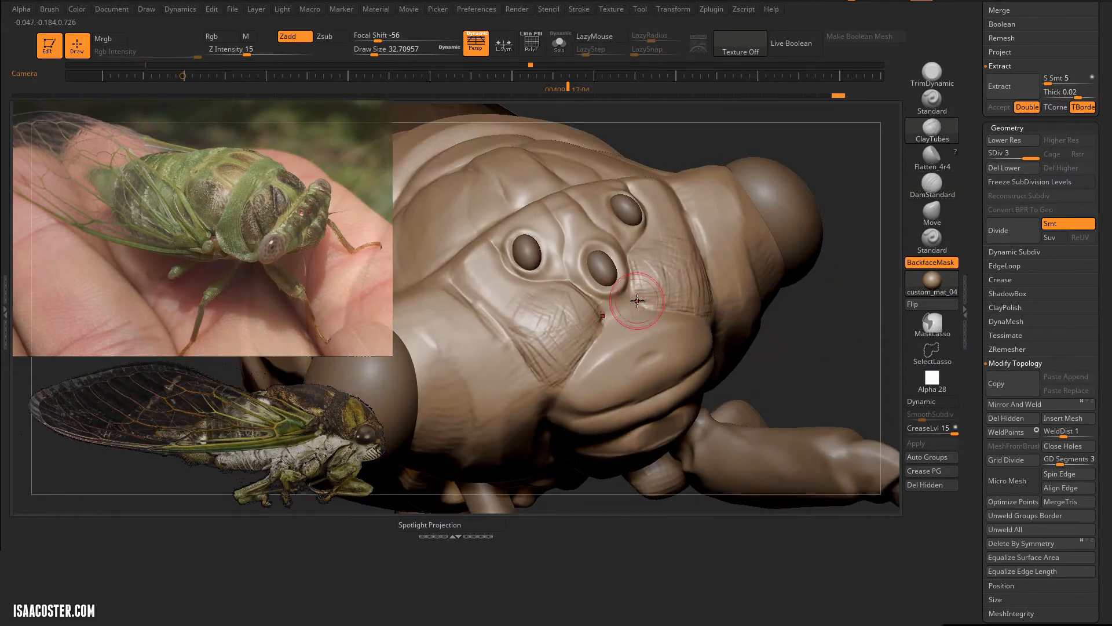
drag(628, 305, 612, 323)
drag(539, 309, 502, 300)
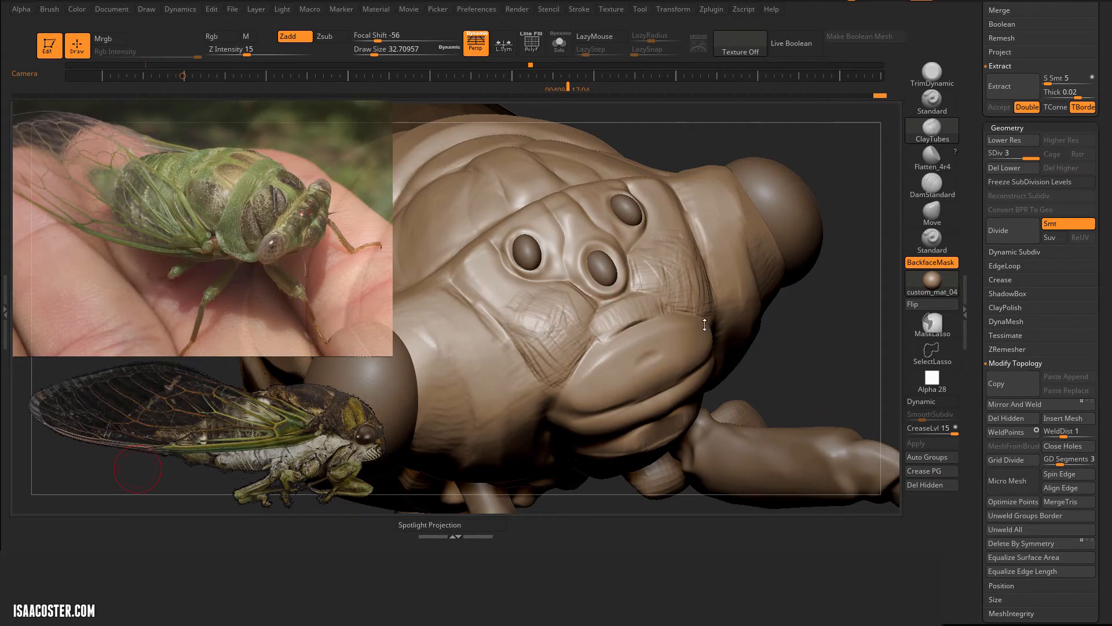
drag(704, 324, 699, 348)
Step: Smooth down the built-up forehead plates with Flatten_4r4 at draw size 33
click(932, 157)
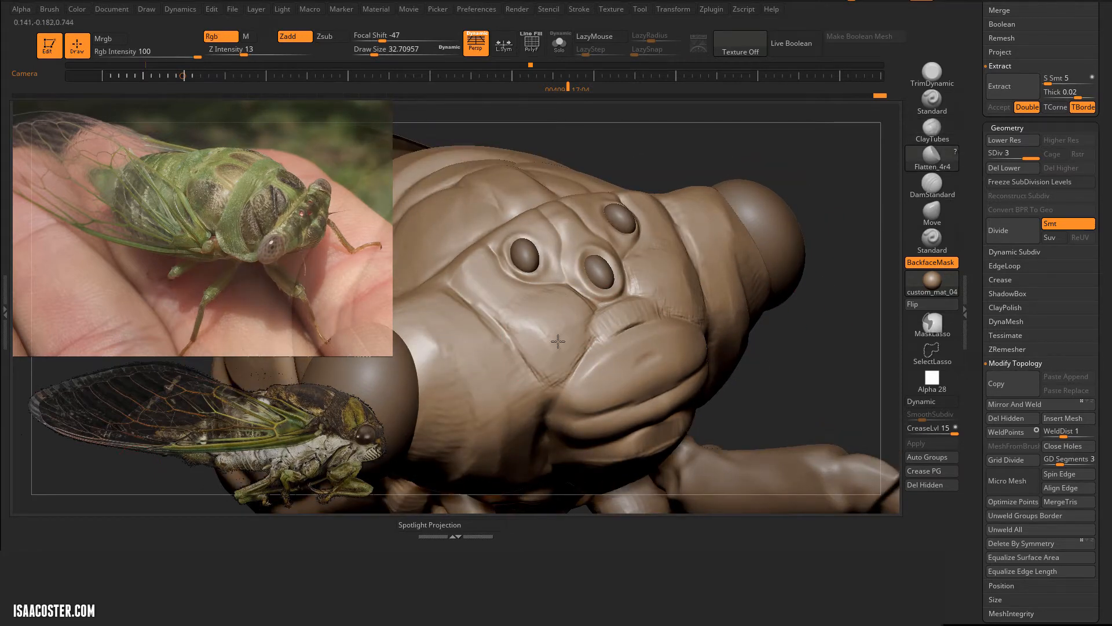
drag(519, 317, 521, 319)
mouse_move(840, 342)
mouse_down()
mouse_move(802, 330)
mouse_move(812, 278)
mouse_up()
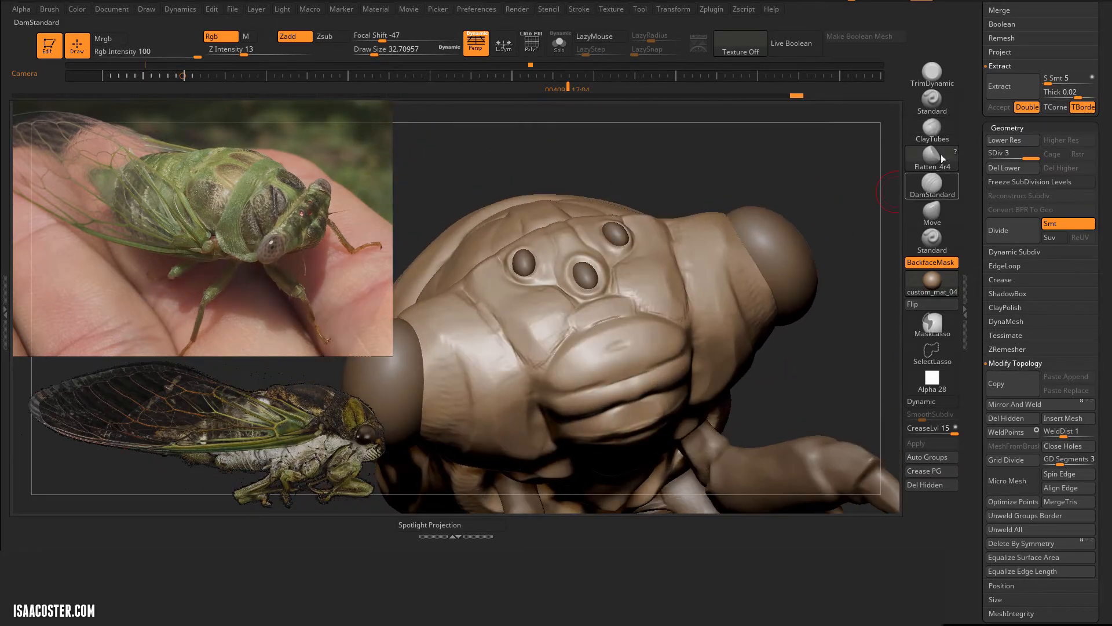
Step: Carve creases around the bulging face plate and the underside of the head with DamStandard at draw size 56
click(934, 184)
mouse_move(834, 324)
mouse_down()
mouse_move(827, 369)
mouse_move(864, 371)
mouse_up()
alt+drag(727, 400, 702, 273)
drag(579, 347, 604, 211)
drag(748, 289, 667, 295)
drag(800, 302, 753, 255)
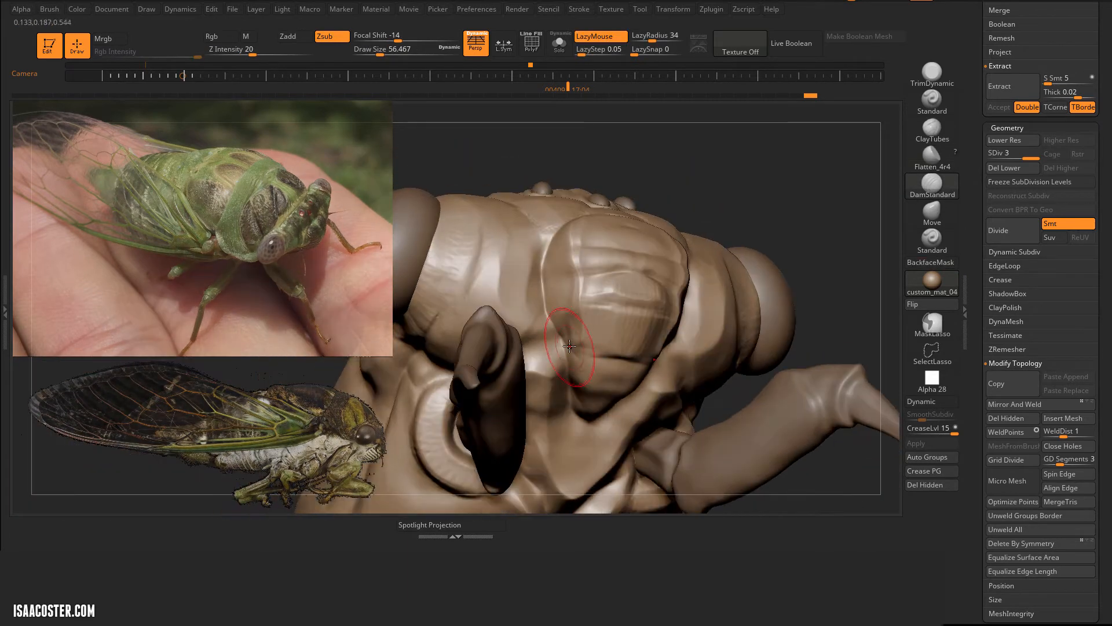
Step: Deepen the creases along the side and lower edges of the bulging face plate with DamStandard at draw size 56
mouse_move(568, 344)
mouse_down()
mouse_move(629, 361)
mouse_move(624, 397)
mouse_up()
mouse_move(560, 303)
mouse_down()
mouse_move(605, 346)
mouse_move(638, 355)
mouse_up()
mouse_move(548, 269)
mouse_down()
mouse_move(589, 323)
mouse_move(637, 340)
mouse_up()
drag(811, 231, 777, 180)
drag(560, 341, 596, 371)
drag(811, 232, 805, 202)
mouse_move(558, 356)
mouse_down()
mouse_move(544, 406)
mouse_move(571, 479)
mouse_up()
drag(565, 354, 585, 443)
drag(549, 374, 562, 400)
drag(805, 231, 793, 307)
mouse_move(538, 307)
mouse_down()
mouse_move(532, 263)
mouse_move(559, 200)
mouse_move(515, 322)
mouse_move(503, 249)
mouse_up()
mouse_move(811, 173)
mouse_down()
mouse_move(762, 219)
mouse_move(823, 203)
mouse_up()
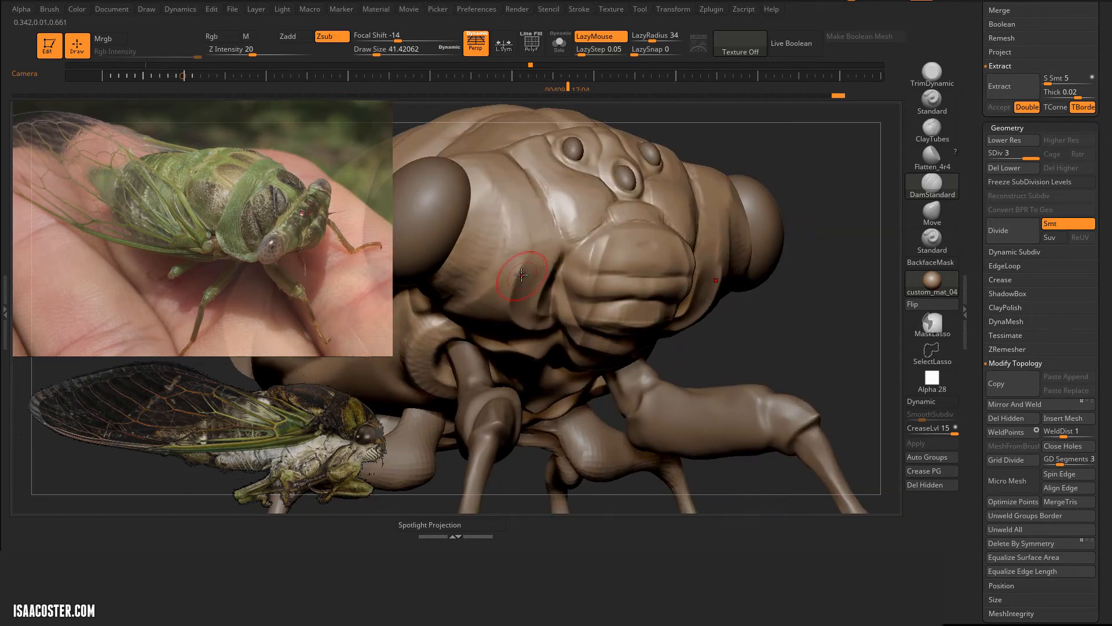
Step: Carve creases into the cheek between the face plate and the large eye with DamStandard at draw size 41
drag(526, 247, 566, 218)
drag(744, 211, 763, 234)
mouse_move(521, 243)
mouse_down()
mouse_move(503, 217)
mouse_move(455, 203)
mouse_up()
mouse_move(819, 234)
mouse_down()
mouse_move(785, 251)
mouse_move(808, 246)
mouse_up()
mouse_move(522, 241)
mouse_down()
mouse_move(509, 216)
mouse_move(524, 261)
mouse_up()
drag(811, 289, 805, 243)
drag(528, 255, 538, 382)
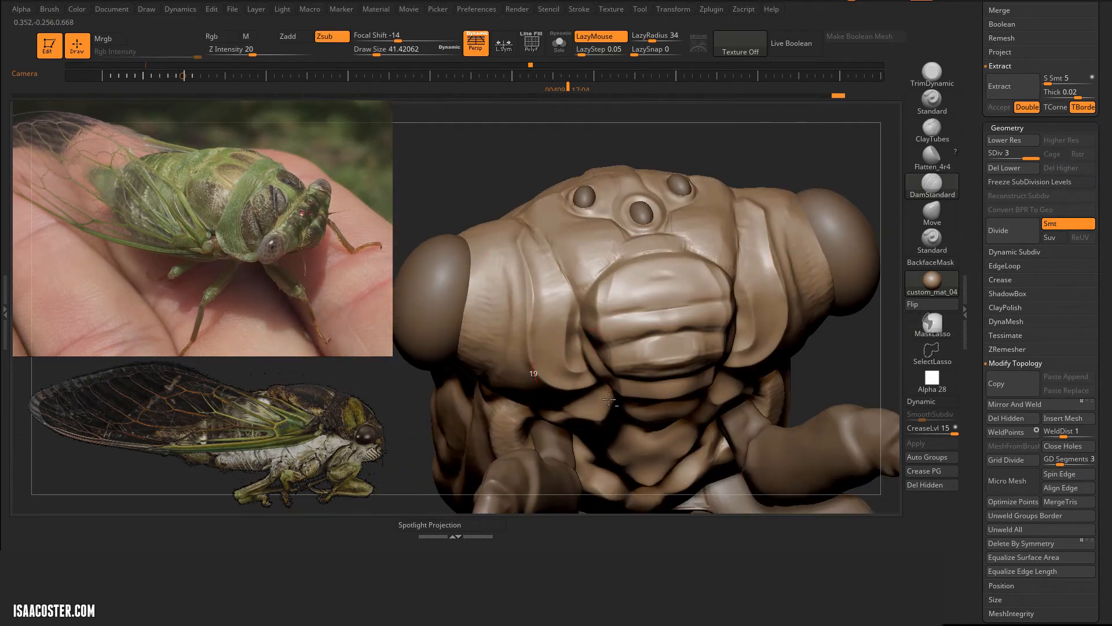
drag(549, 235, 532, 219)
drag(475, 134, 492, 173)
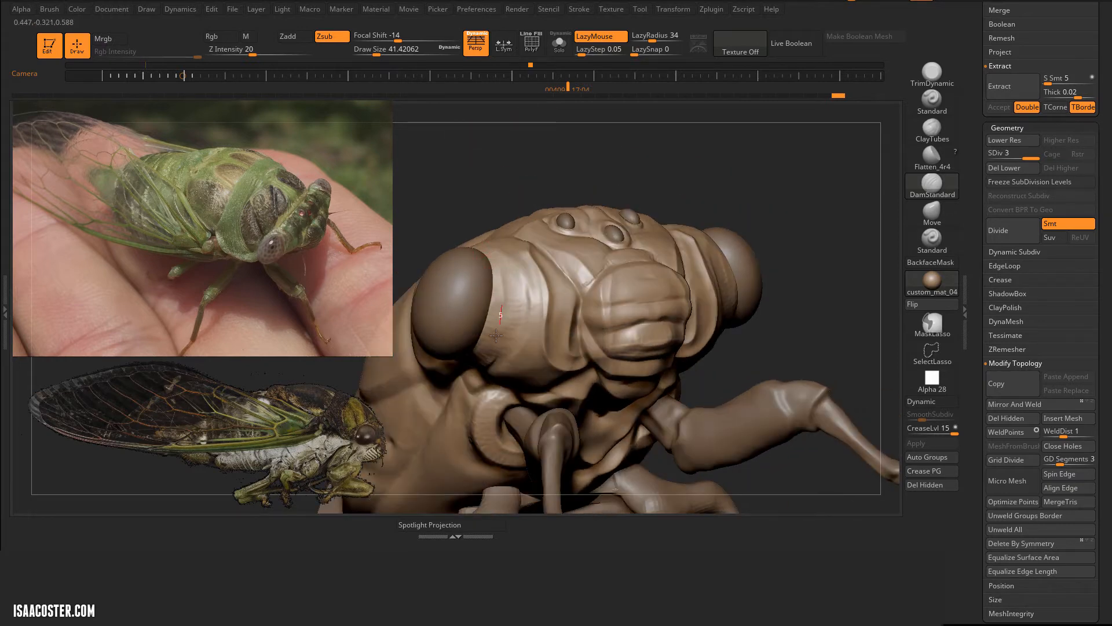
Step: Refine the creases on the band bordering the large eye and beneath it with DamStandard at draw size 41
drag(496, 335, 485, 354)
drag(687, 125, 697, 159)
mouse_move(629, 307)
mouse_down()
mouse_move(723, 241)
mouse_move(724, 218)
mouse_up()
mouse_move(520, 264)
mouse_down()
mouse_move(502, 284)
mouse_move(492, 353)
mouse_up()
mouse_move(499, 431)
mouse_down()
mouse_move(467, 368)
mouse_move(471, 351)
mouse_up()
mouse_move(607, 172)
mouse_down()
mouse_move(759, 218)
mouse_move(703, 218)
mouse_move(500, 169)
mouse_up()
Step: Isolate the body mesh, build up the inside of the eye socket with ClayTubes at draw size 54, and restore the hidden parts
click(559, 44)
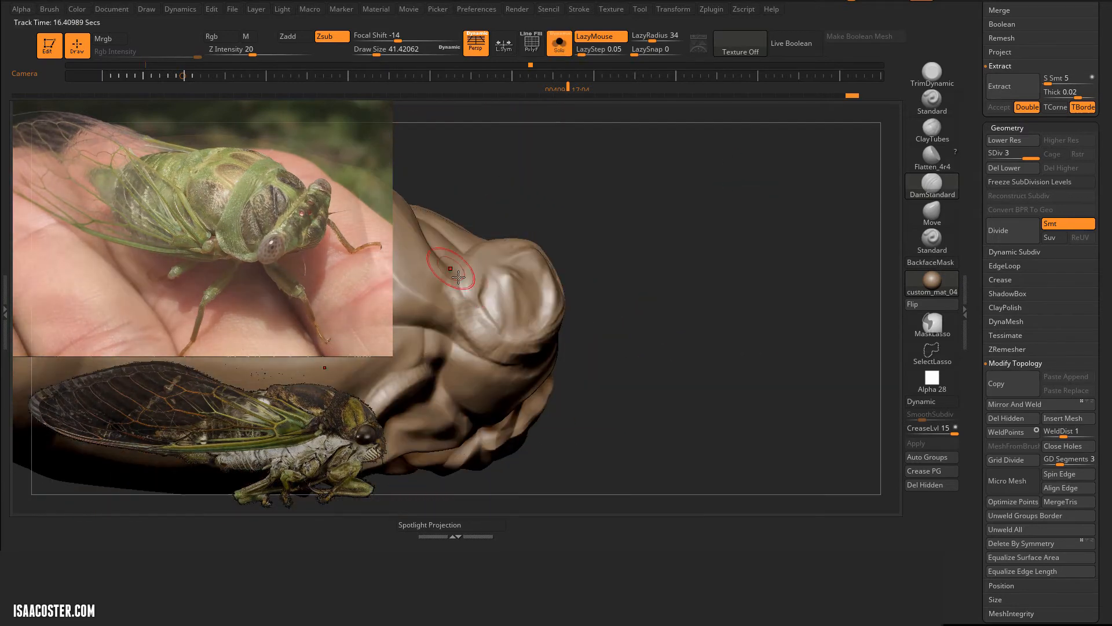
mouse_move(475, 353)
mouse_down()
mouse_move(616, 270)
mouse_move(640, 189)
mouse_move(589, 314)
mouse_up()
mouse_move(593, 206)
mouse_down()
mouse_move(629, 271)
mouse_move(597, 309)
mouse_move(589, 348)
mouse_move(492, 301)
mouse_move(668, 254)
mouse_move(689, 348)
mouse_up()
click(932, 131)
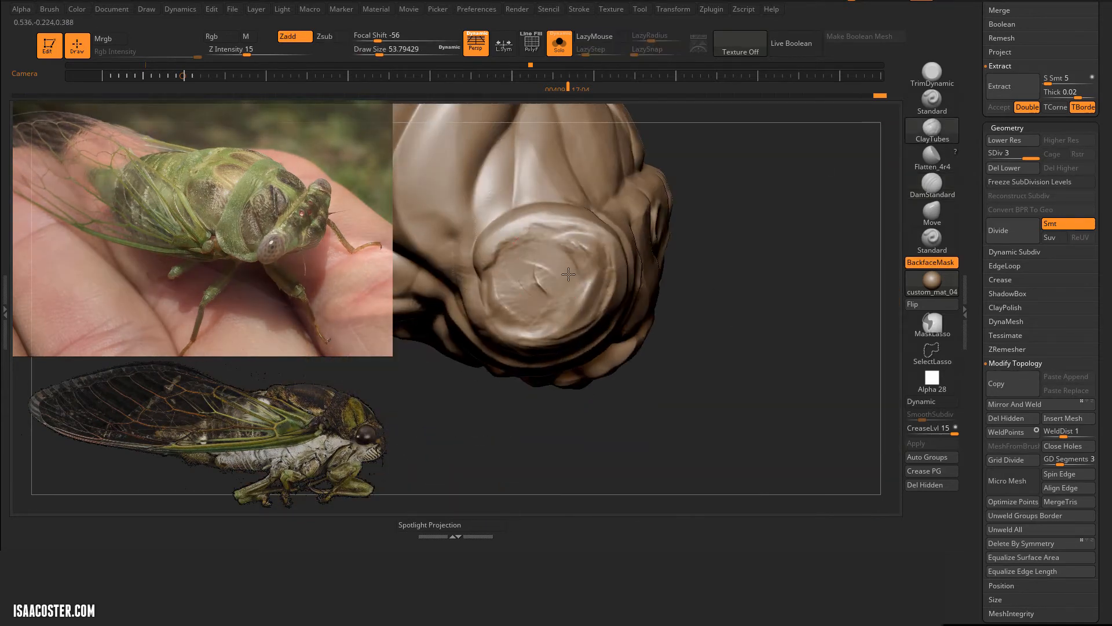
drag(568, 274, 521, 289)
drag(521, 243, 580, 232)
mouse_move(718, 244)
mouse_down()
mouse_move(774, 183)
mouse_move(768, 153)
mouse_move(811, 243)
mouse_move(811, 289)
mouse_up()
click(559, 44)
Step: Flatten the cheek folds beside the large eye and the face plate with Flatten_4r4 at draw size 35
click(932, 158)
drag(661, 272, 635, 289)
drag(683, 168, 666, 124)
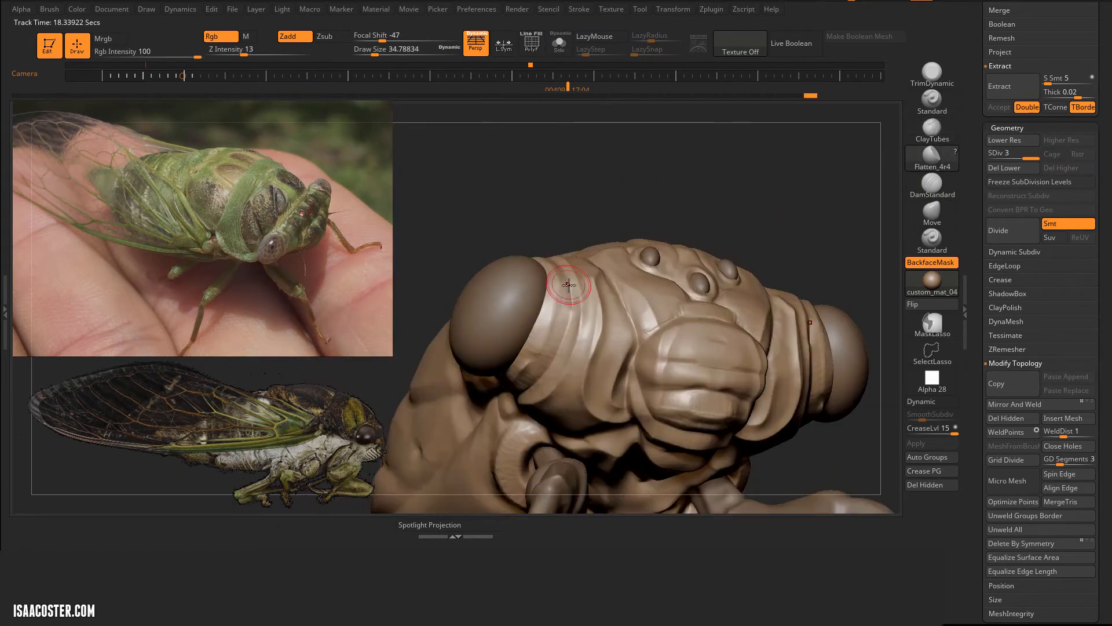
drag(561, 290, 551, 363)
mouse_move(690, 218)
mouse_down()
mouse_move(725, 218)
mouse_move(753, 200)
mouse_up()
drag(525, 374, 501, 395)
drag(724, 231, 666, 235)
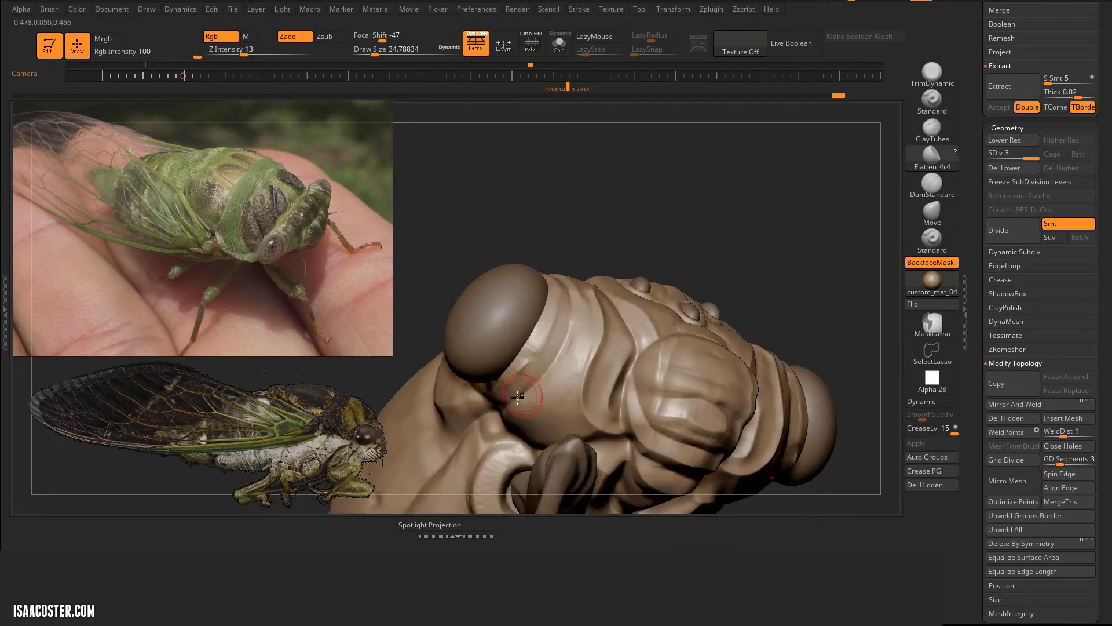
drag(608, 203, 605, 278)
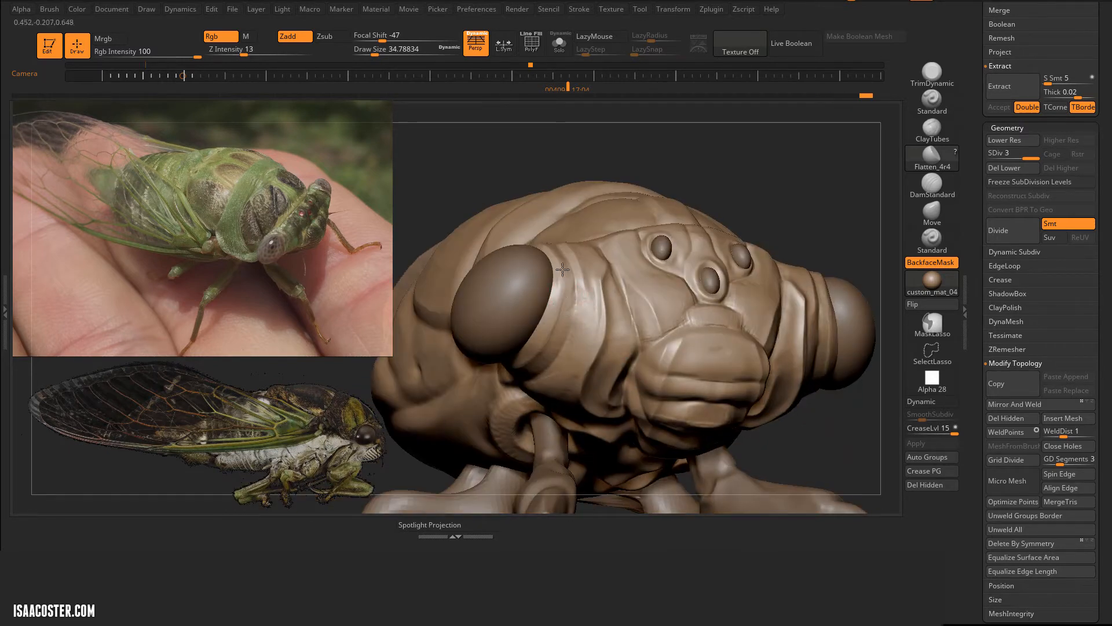
mouse_move(562, 269)
right_down()
mouse_move(570, 307)
mouse_move(582, 275)
right_up()
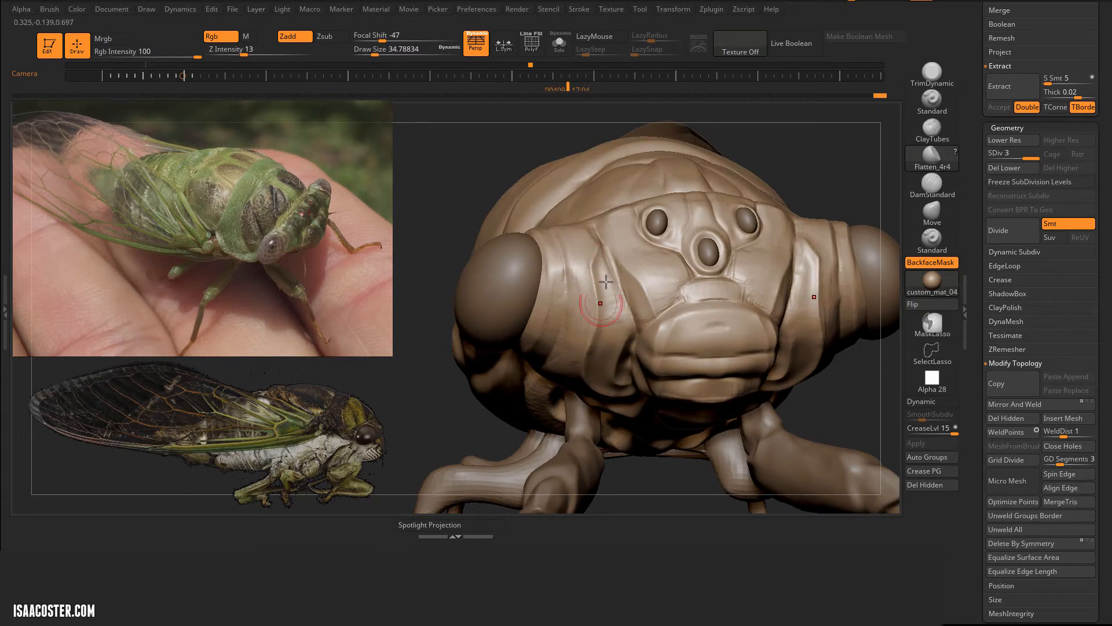
drag(412, 165, 607, 261)
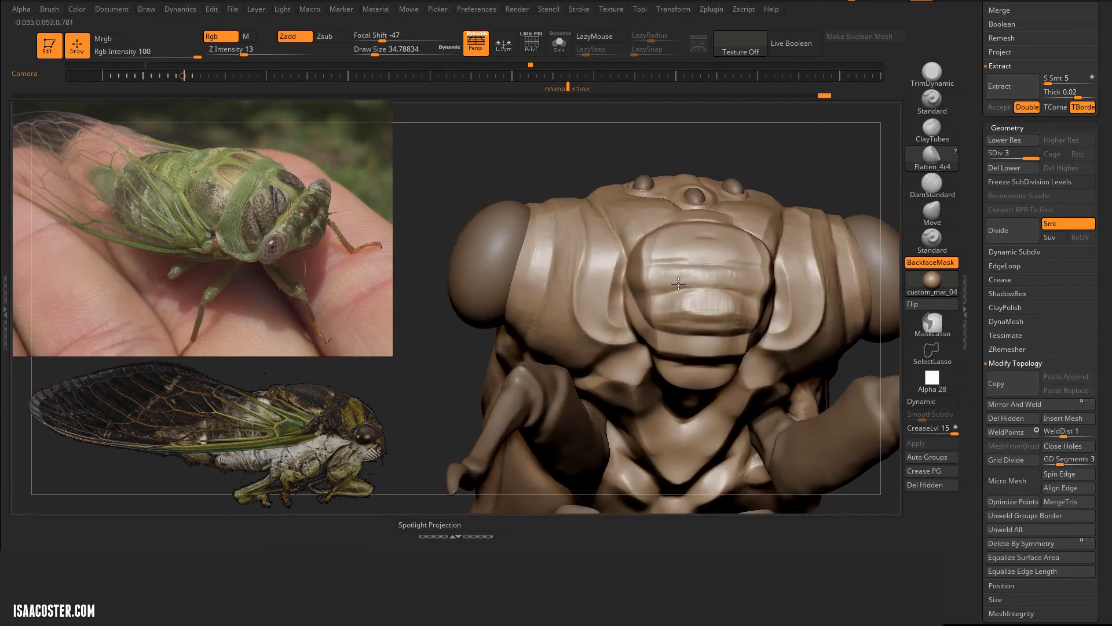
mouse_move(678, 283)
right_down()
mouse_move(660, 196)
mouse_move(747, 231)
right_up()
Step: Sharpen the creases between the upper face plate and the forehead with DamStandard at draw size 35
click(934, 184)
right_drag(886, 272, 835, 278)
drag(560, 266, 615, 224)
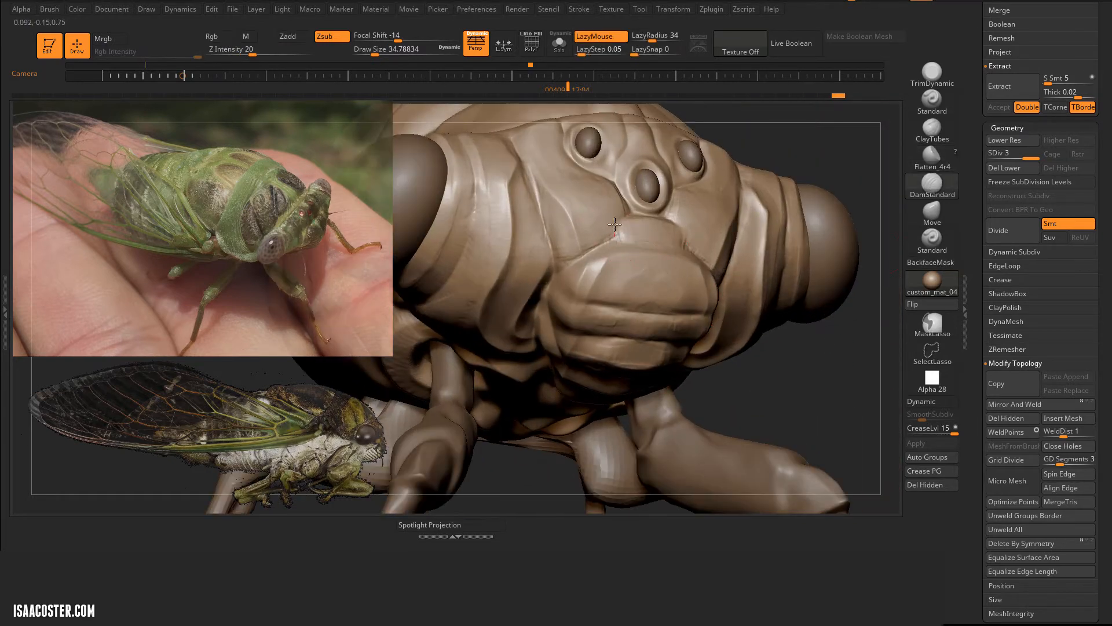
drag(838, 128, 620, 280)
right_drag(634, 185, 555, 231)
drag(555, 231, 529, 256)
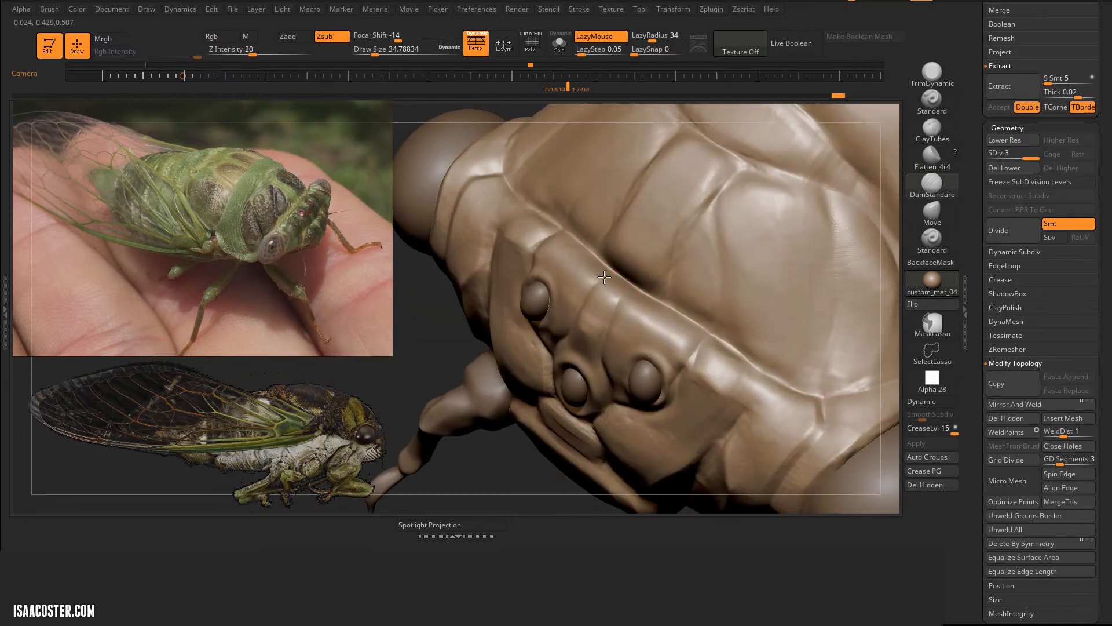
Step: Define the creases on top of the head behind the three small eyes with DamStandard at draw size 35
alt+right_drag(632, 327, 624, 294)
drag(723, 327, 774, 363)
alt+drag(515, 453, 513, 324)
mouse_move(521, 232)
mouse_down()
mouse_move(626, 210)
mouse_move(810, 208)
mouse_move(805, 255)
mouse_up()
drag(743, 198, 731, 233)
Step: Carve a crease across the back at the rear edge of the thorax plate with DamStandard at draw size 71
key(s)
drag(657, 300, 639, 260)
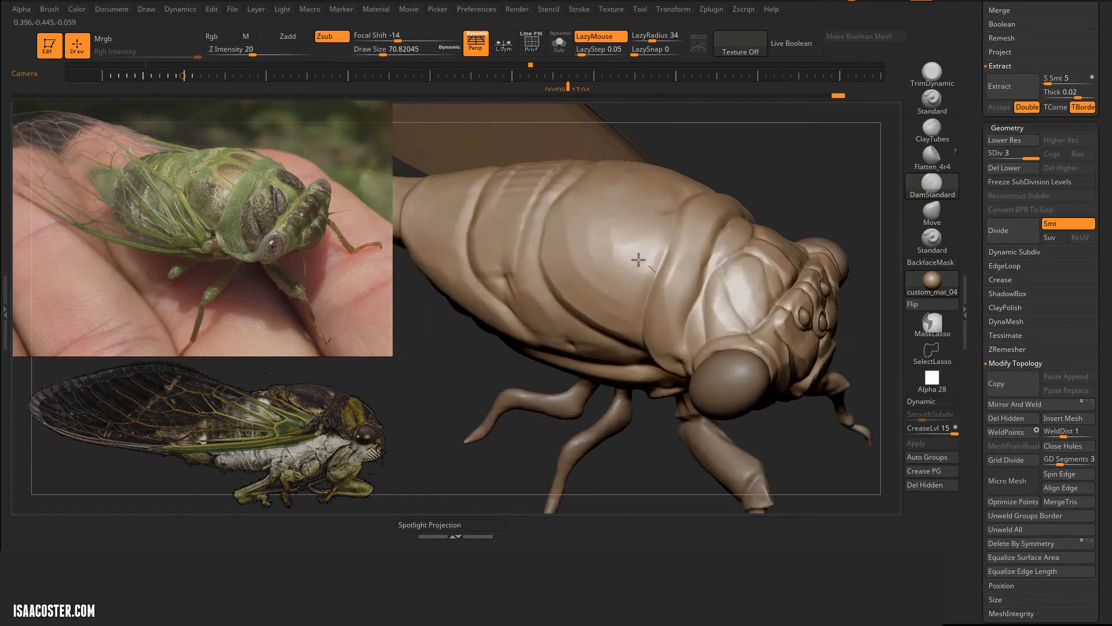
mouse_move(659, 260)
right_down()
mouse_move(651, 281)
mouse_move(587, 260)
mouse_move(586, 249)
right_up()
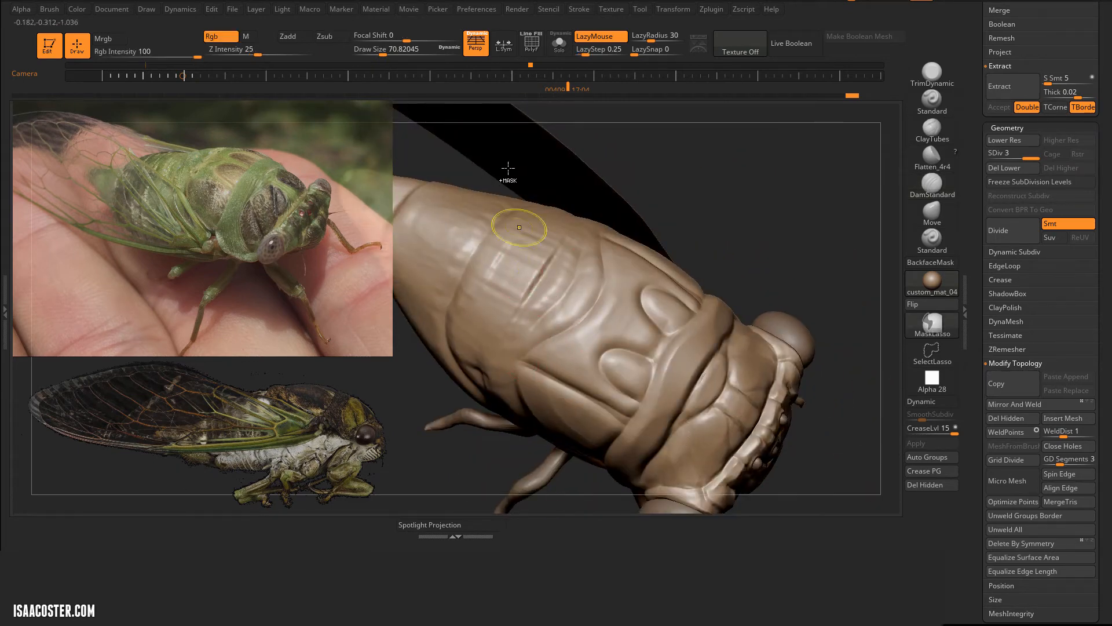
Step: Flatten the rear edge and surface of the thorax plate with Flatten_4r4 at draw size 71
key(6)
key(4)
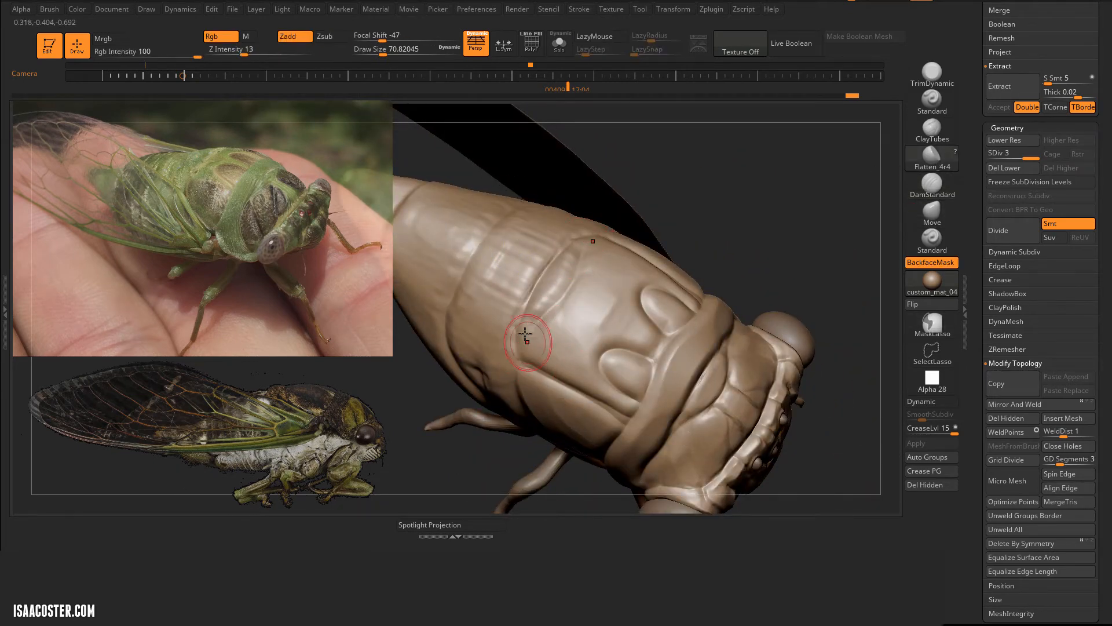
drag(524, 333, 550, 275)
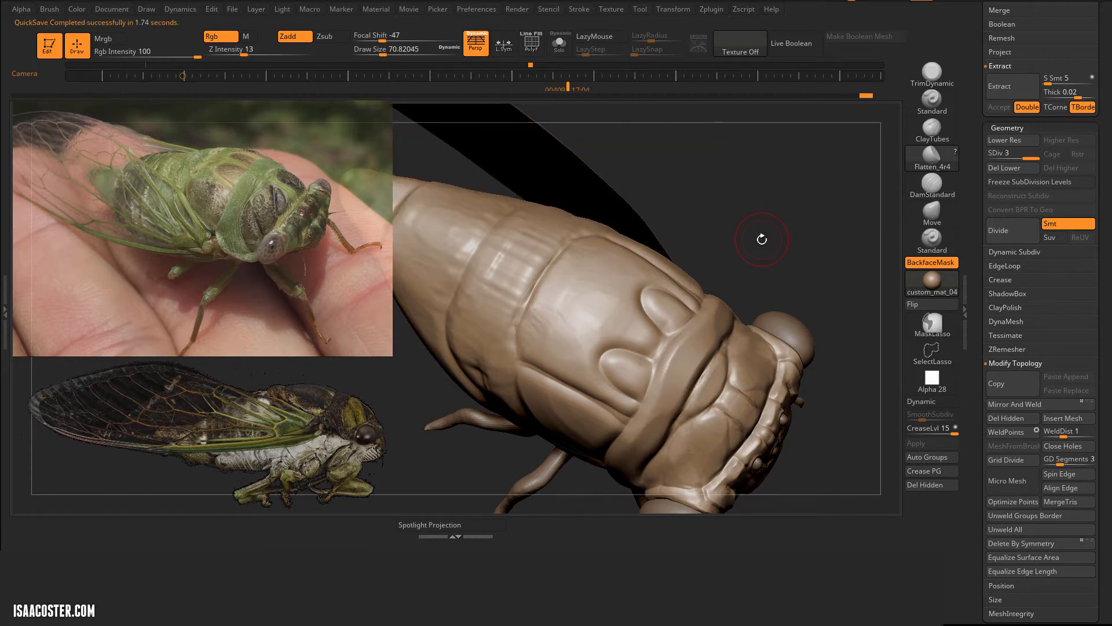
right_drag(762, 239, 790, 226)
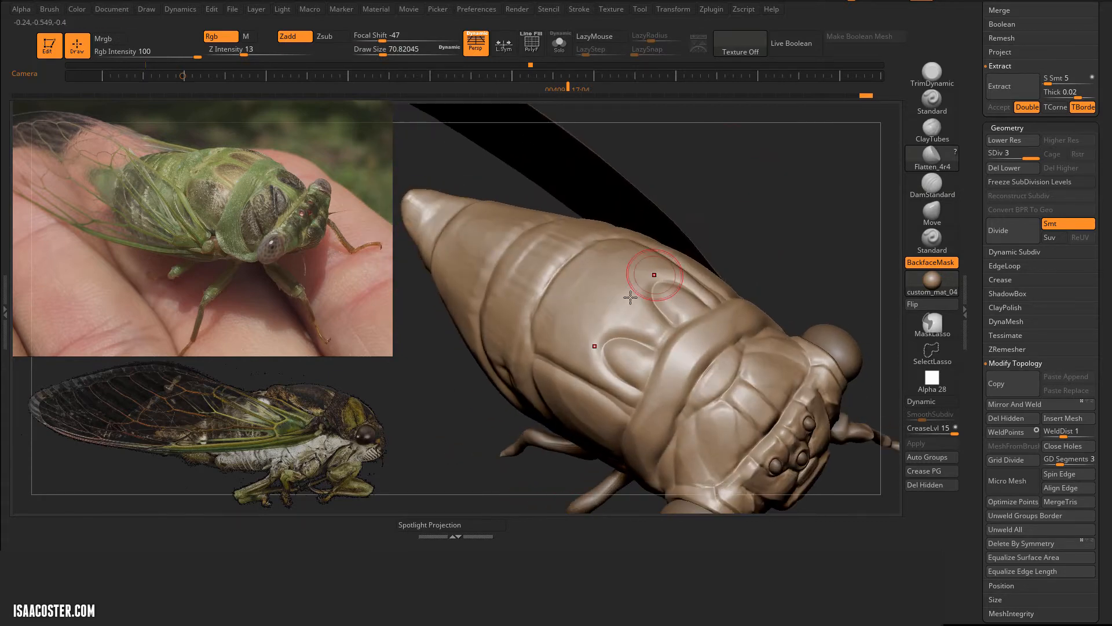
mouse_move(766, 281)
right_down()
mouse_move(660, 292)
mouse_move(588, 256)
mouse_move(642, 241)
right_up()
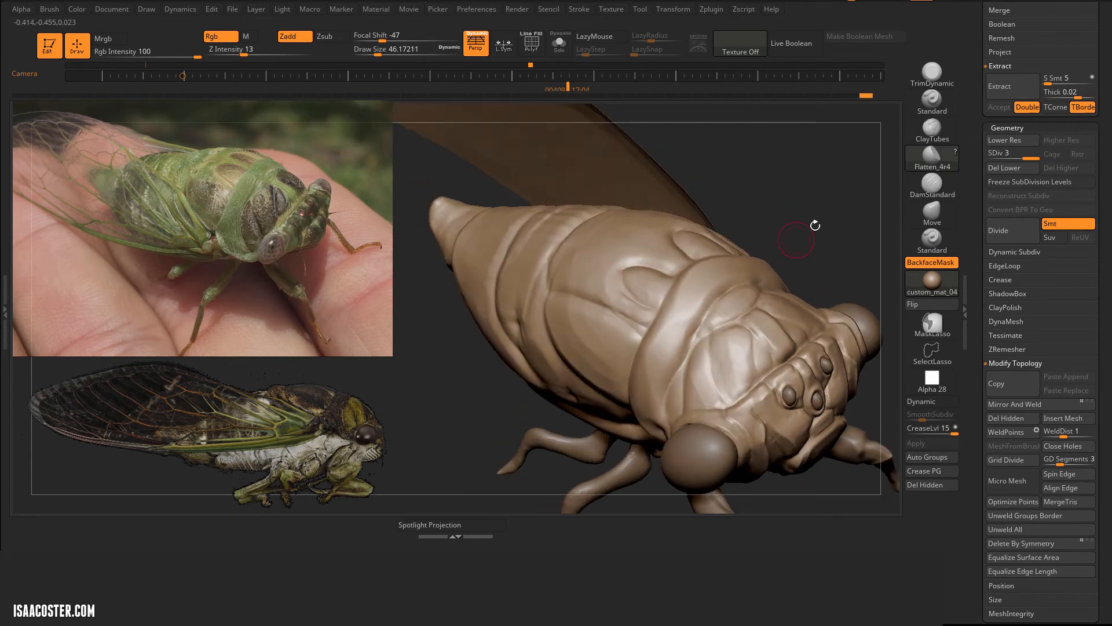
Step: Smooth the side of the thorax behind the head with Flatten_4r4 at draw size 46
right_drag(815, 226, 832, 215)
mouse_move(679, 330)
mouse_down()
mouse_move(664, 358)
mouse_move(684, 328)
mouse_up()
right_drag(695, 310, 857, 203)
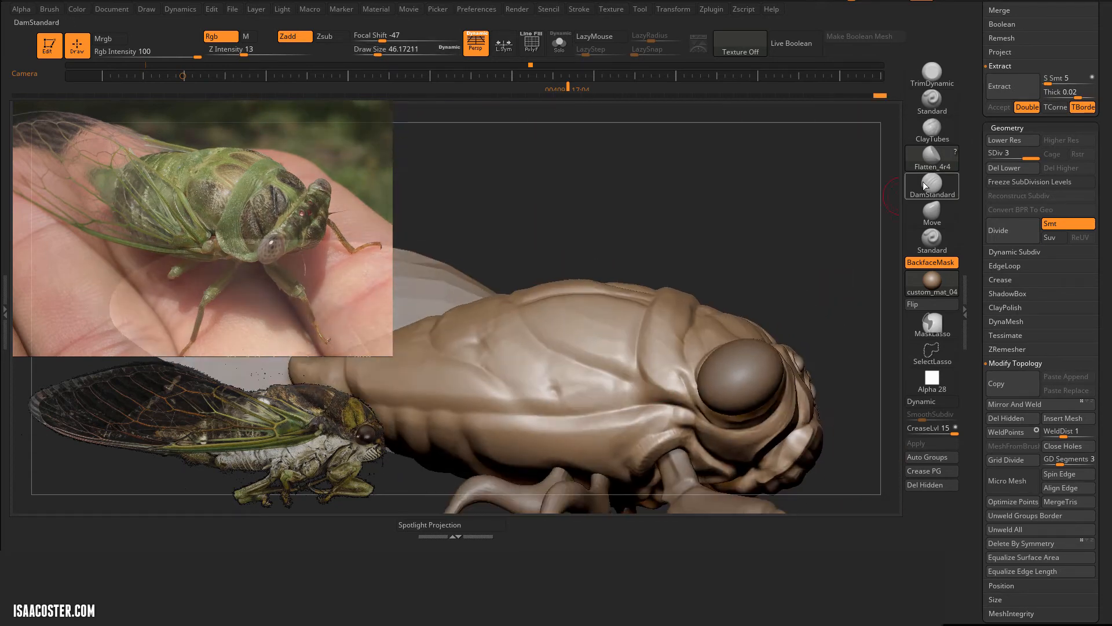
Step: Reshape the lower side of the thorax with Move and build it up with ClayTubes
click(931, 212)
mouse_move(603, 373)
right_down()
mouse_move(750, 228)
mouse_move(840, 230)
mouse_move(620, 203)
mouse_move(646, 219)
mouse_move(796, 231)
right_up()
click(932, 130)
drag(631, 348, 646, 397)
right_drag(811, 249, 799, 220)
Step: Crease the lower thorax near the front leg socket with DamStandard and even it out with Flatten_4r4 at draw size 37
click(932, 185)
key(s)
drag(683, 338, 676, 338)
mouse_move(678, 318)
mouse_down()
mouse_move(632, 347)
mouse_move(612, 335)
mouse_up()
click(933, 158)
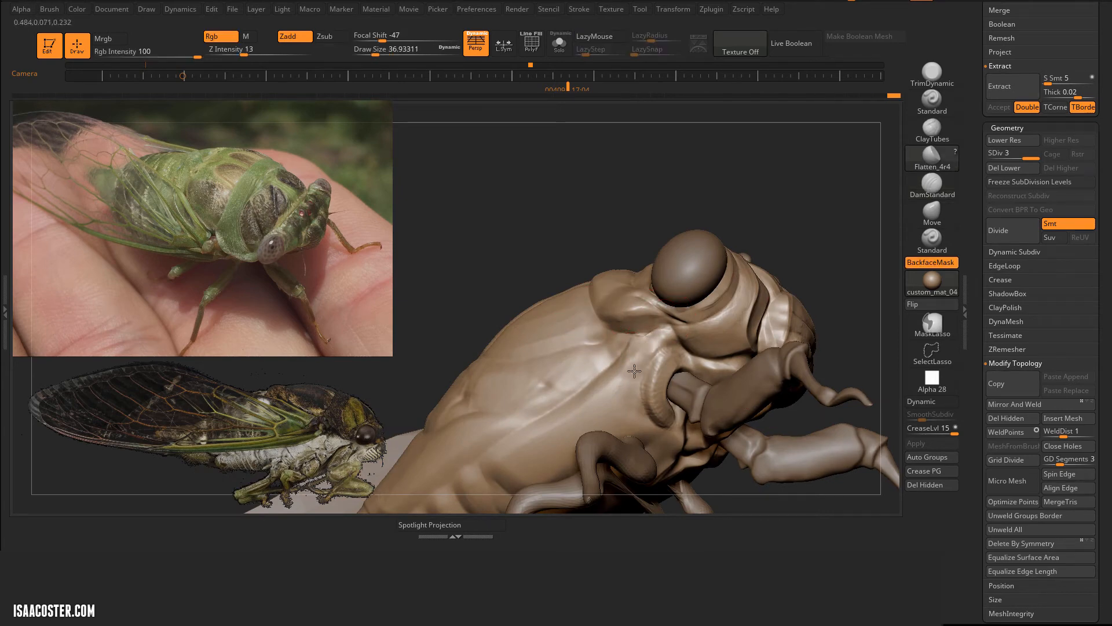
right_drag(811, 255, 842, 243)
Step: Carve the area between the eye and front leg with DamStandard at draw size 74 and flatten it with Flatten_4r4 at 56
click(932, 185)
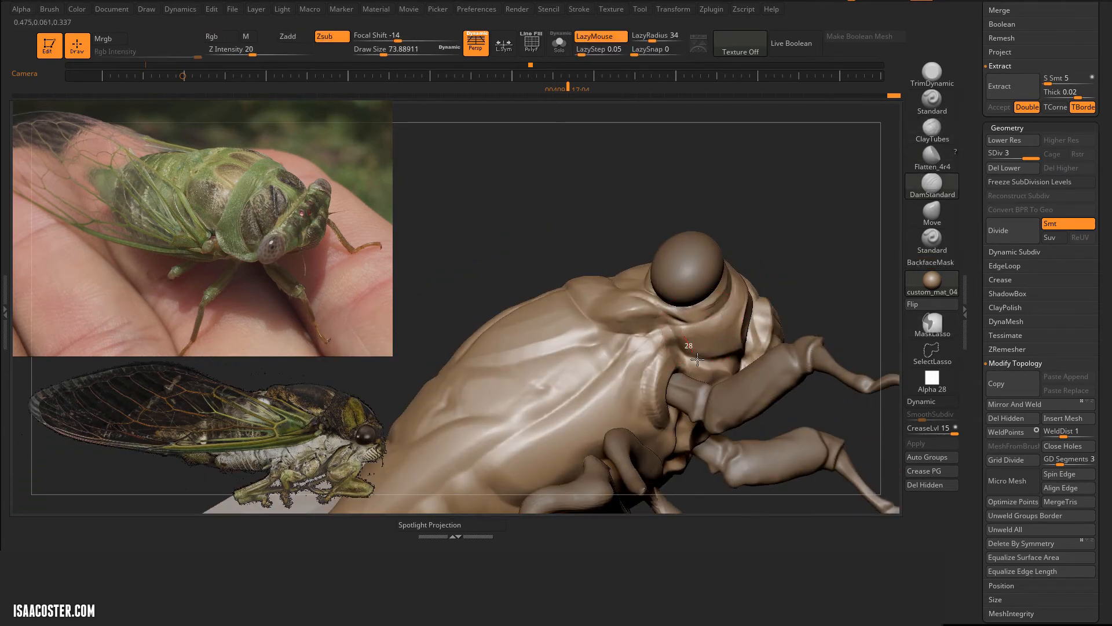
drag(683, 337, 695, 324)
right_drag(803, 249, 806, 226)
click(932, 158)
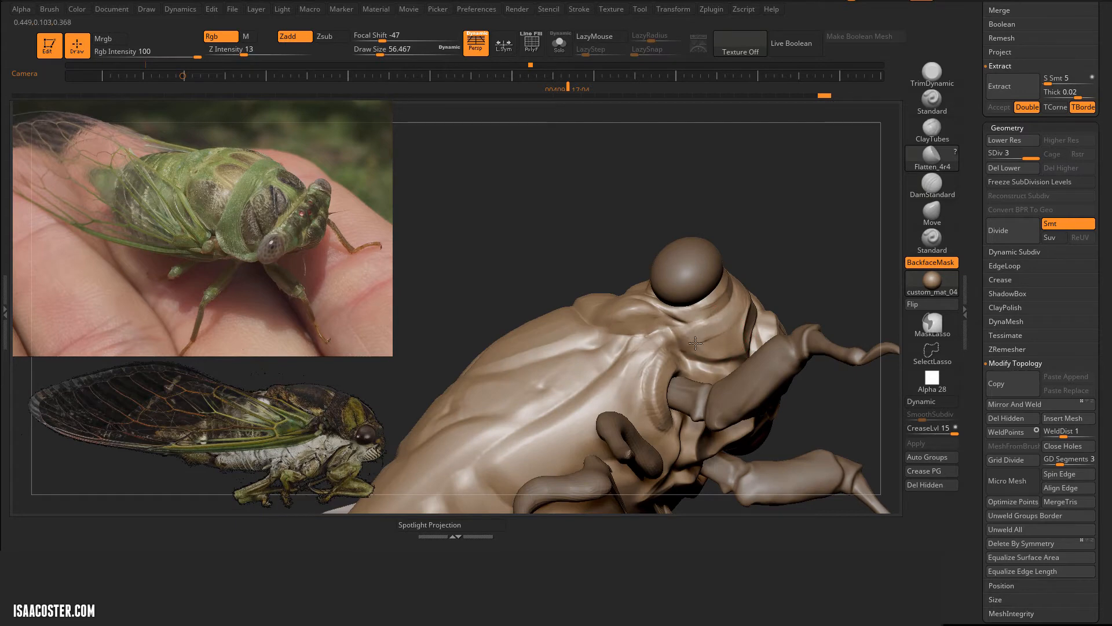
mouse_move(695, 343)
right_down()
mouse_move(738, 332)
mouse_move(760, 284)
right_up()
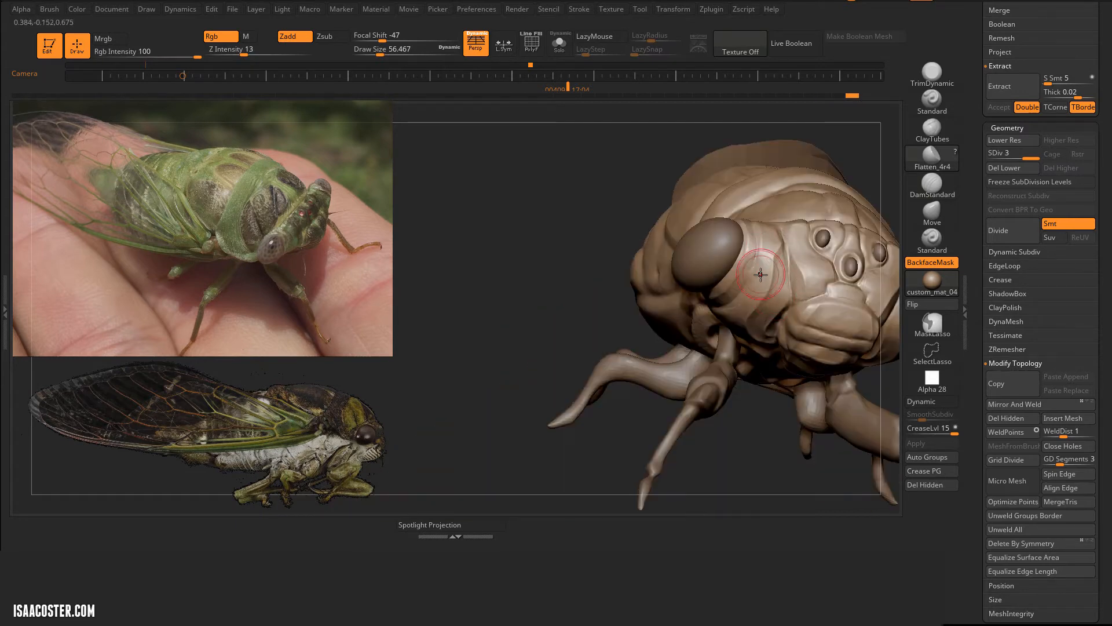
Step: Crease the cheek band beside the large eye with DamStandard and soften it with Flatten_4r4, both at draw size 37
right_drag(565, 228, 540, 173)
click(931, 186)
right_drag(718, 261, 697, 249)
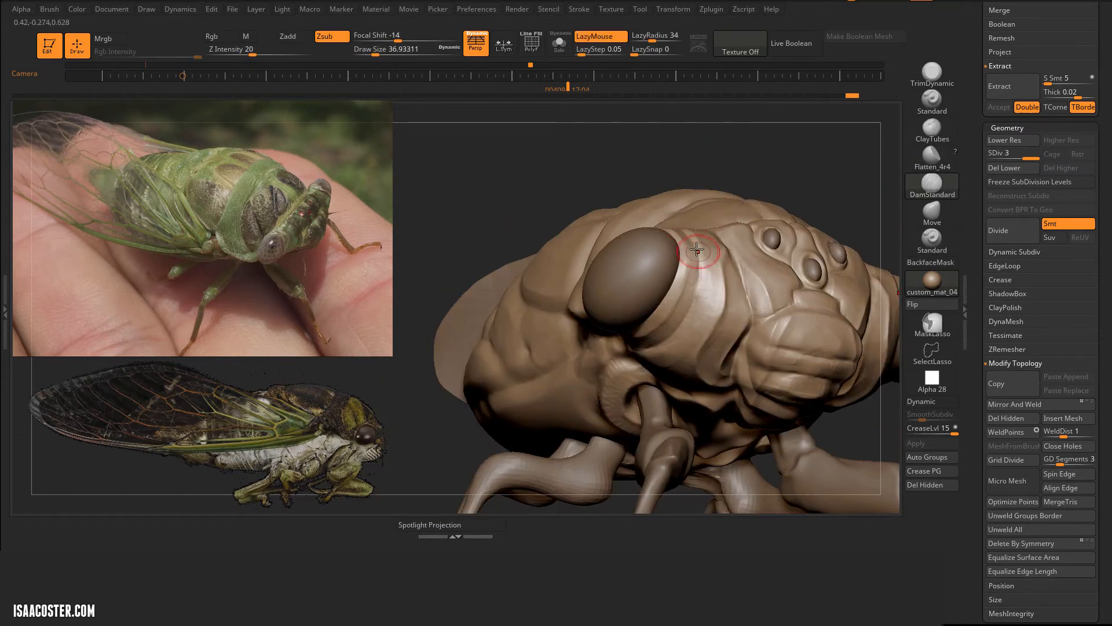
right_drag(586, 337, 563, 348)
click(932, 158)
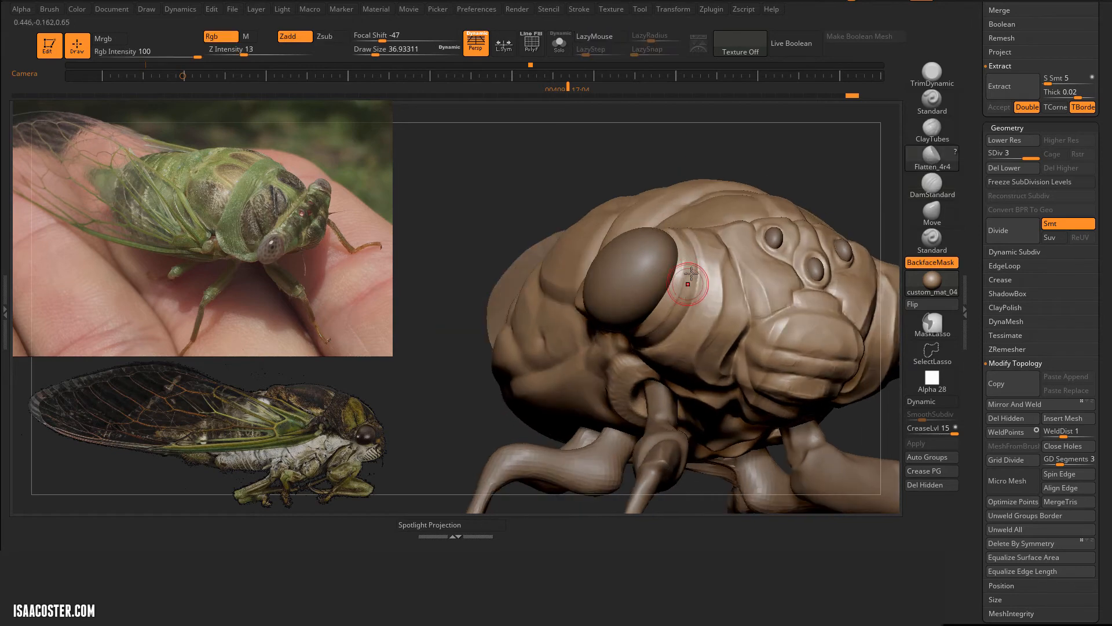
right_drag(678, 353, 612, 289)
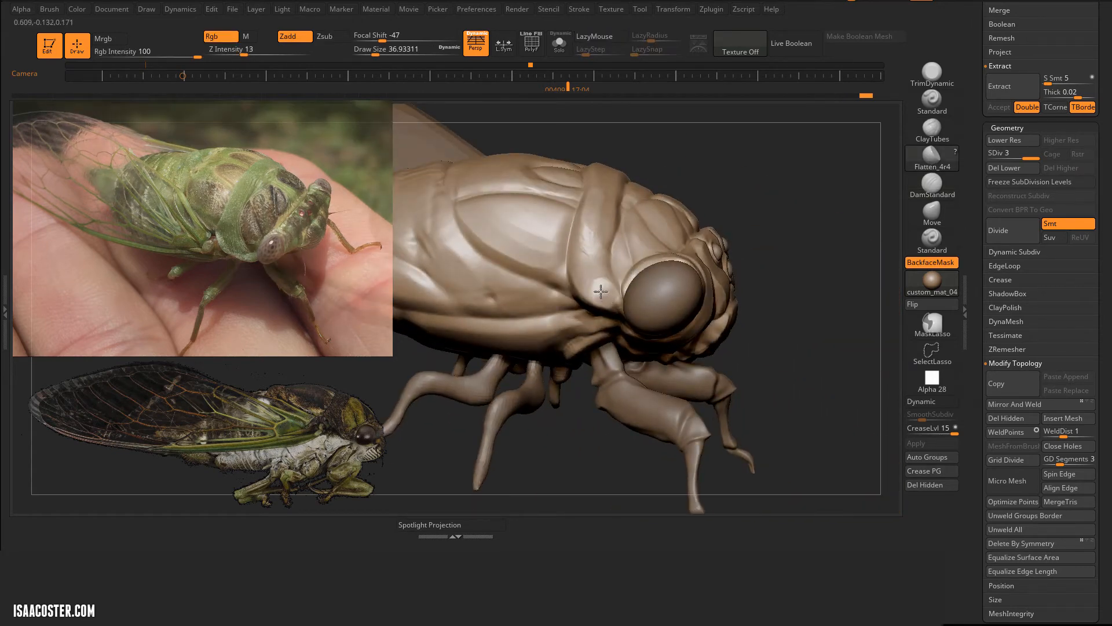
Step: Define the creases of the collar directly behind the large eye with DamStandard at draw size 56
key(b)
key(d)
key(s)
right_drag(672, 246, 720, 267)
key(s)
click(720, 268)
drag(641, 351, 609, 332)
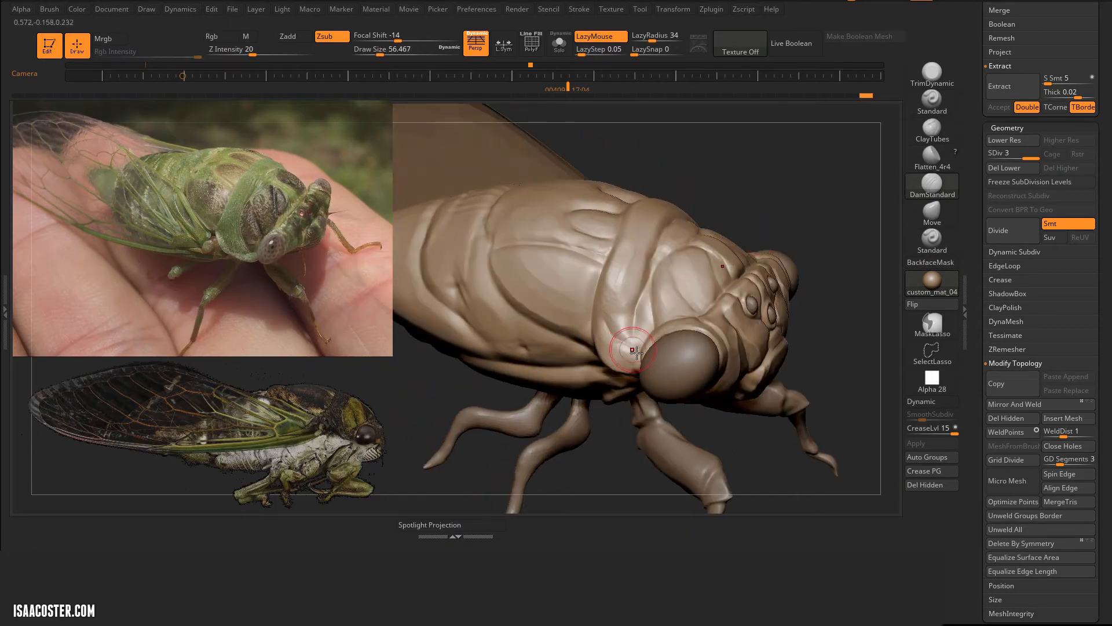
right_drag(613, 270, 621, 260)
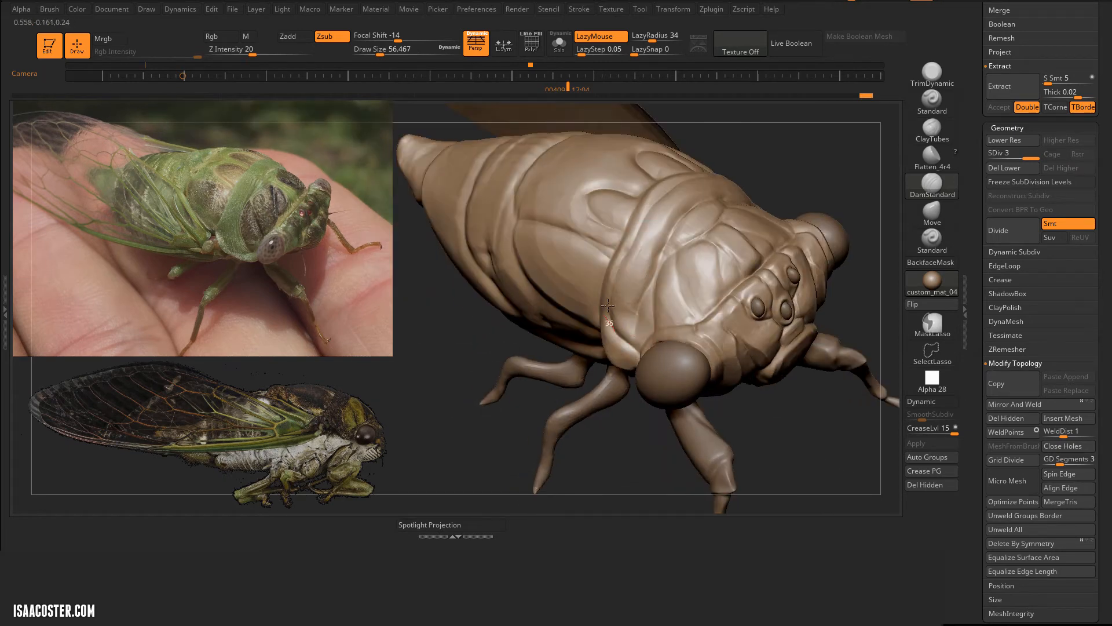
Step: Build up the side of the collar behind the large eye with ClayTubes at draw size 56
key(b)
key(c)
key(t)
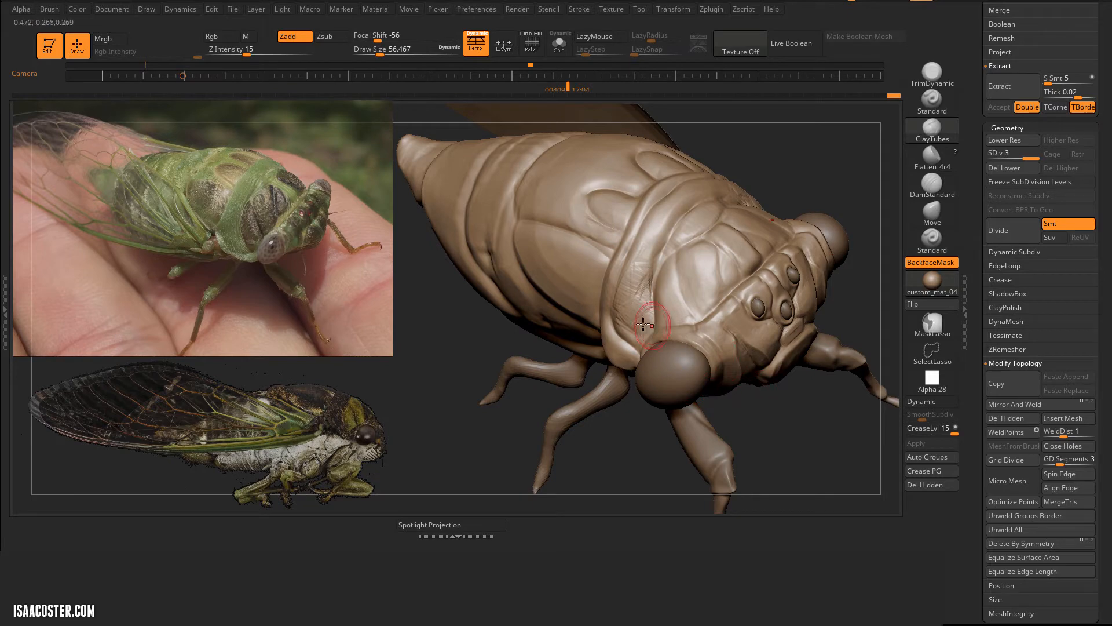
drag(646, 265, 659, 234)
mouse_move(759, 151)
right_down()
mouse_move(792, 171)
mouse_move(858, 142)
right_up()
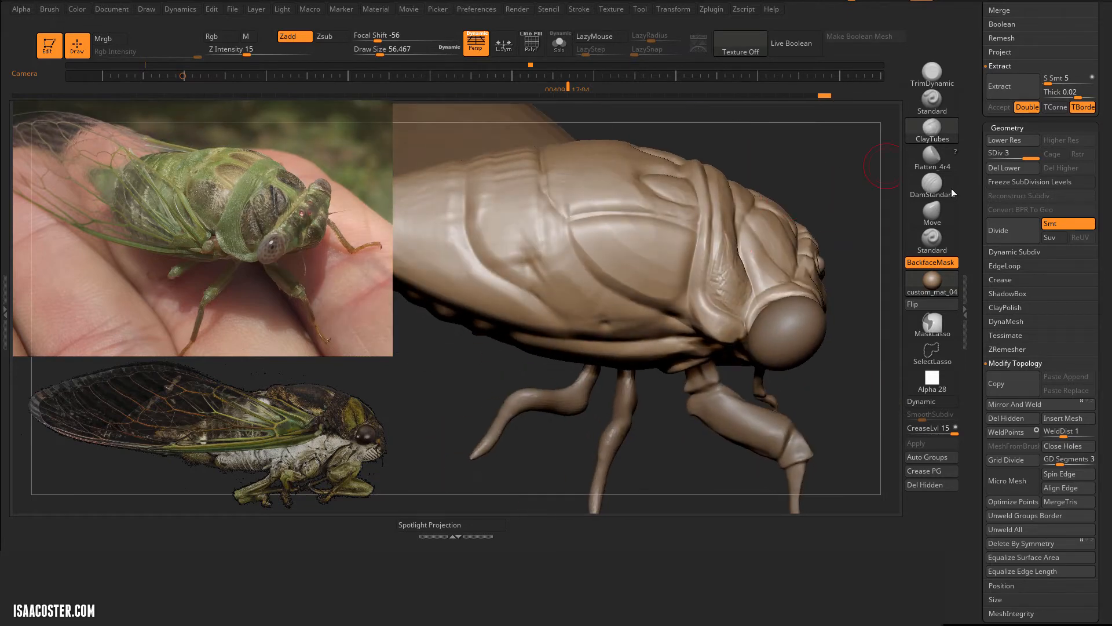
Step: Carve long creases along the side of the thorax toward the eye with DamStandard at draw size 56
click(950, 189)
mouse_move(465, 177)
mouse_down()
mouse_move(527, 293)
mouse_move(577, 330)
mouse_up()
right_drag(577, 330, 563, 303)
drag(567, 299, 636, 302)
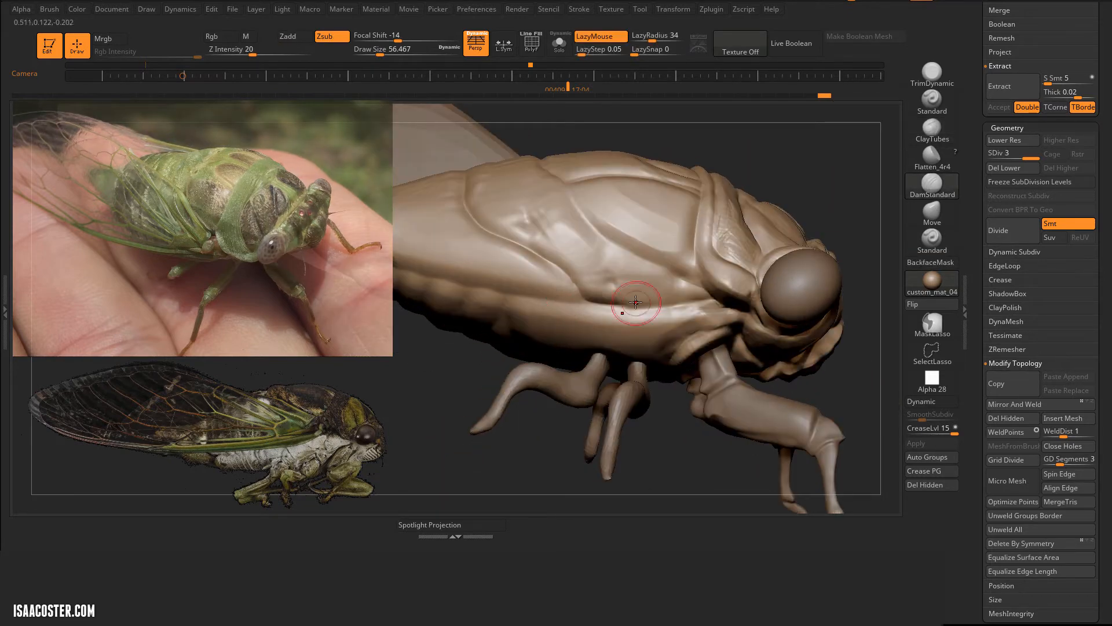
drag(559, 234, 530, 193)
drag(624, 308, 716, 300)
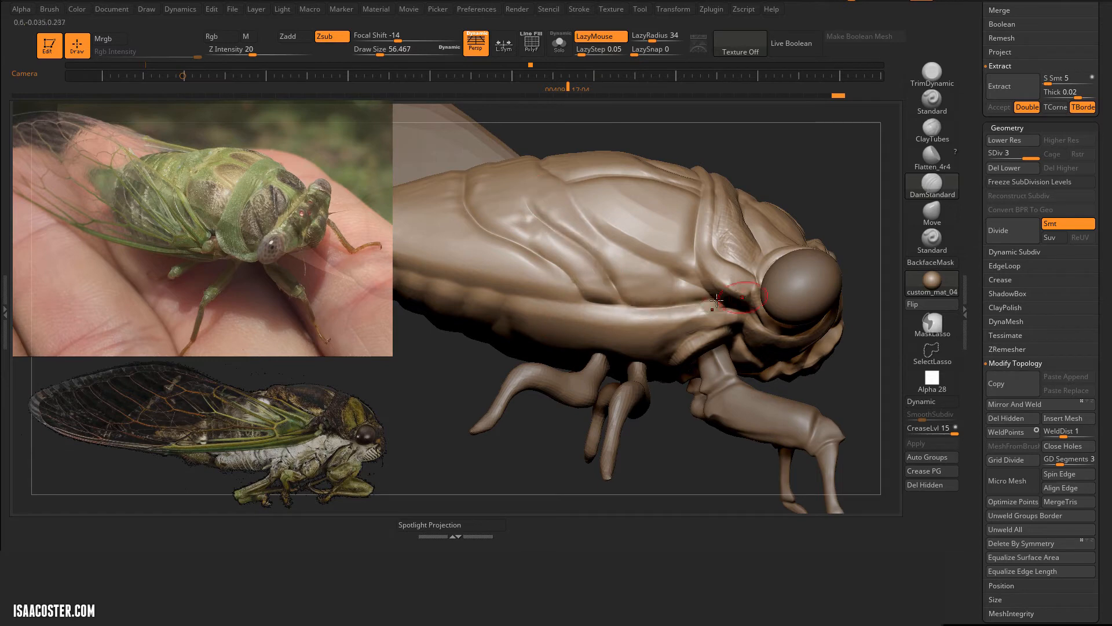
drag(600, 237, 571, 194)
right_drag(800, 148, 771, 226)
Step: Deepen the crease at the rear corner of the thorax plate with DamStandard at draw size 56
drag(603, 269, 607, 304)
right_drag(614, 261, 623, 285)
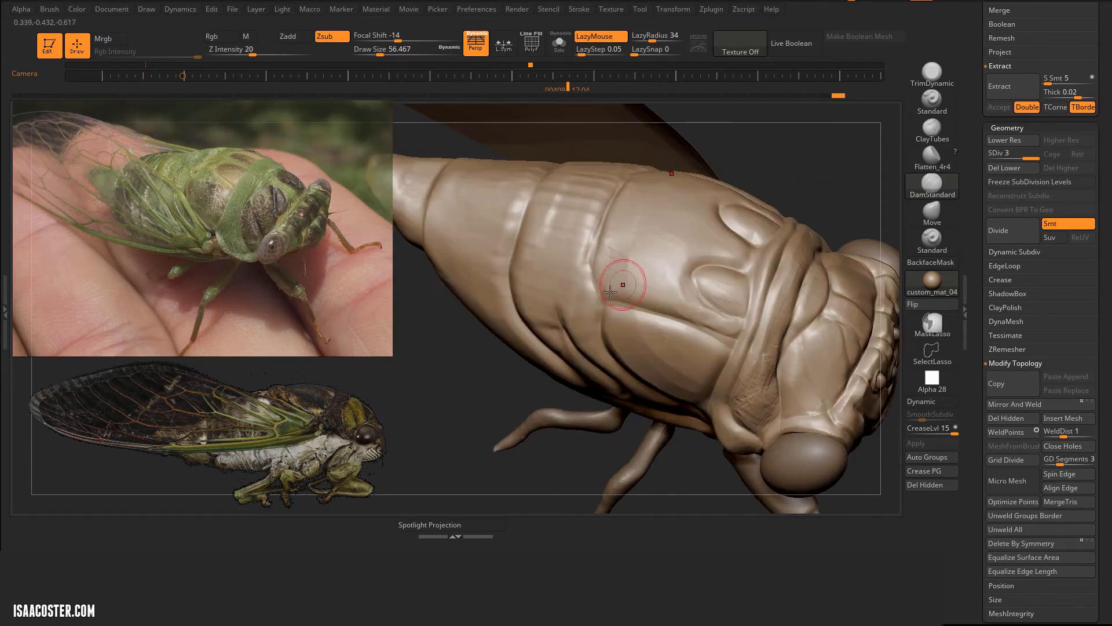
drag(601, 223, 625, 185)
drag(840, 142, 867, 191)
Step: Flatten the front abdomen segments behind the thorax plate with Flatten_4r4 at draw size 56
click(932, 157)
drag(550, 278, 587, 237)
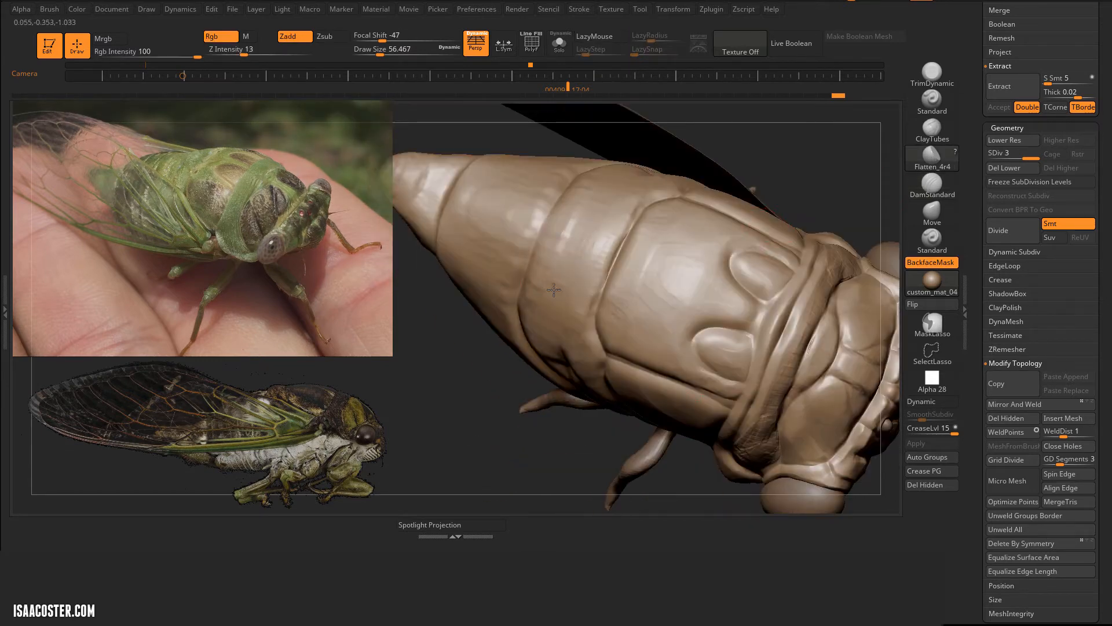
right_drag(541, 337, 554, 378)
Step: Carve a crease down the side of the first abdomen segment behind the thorax plate with DamStandard at draw size 56
click(932, 184)
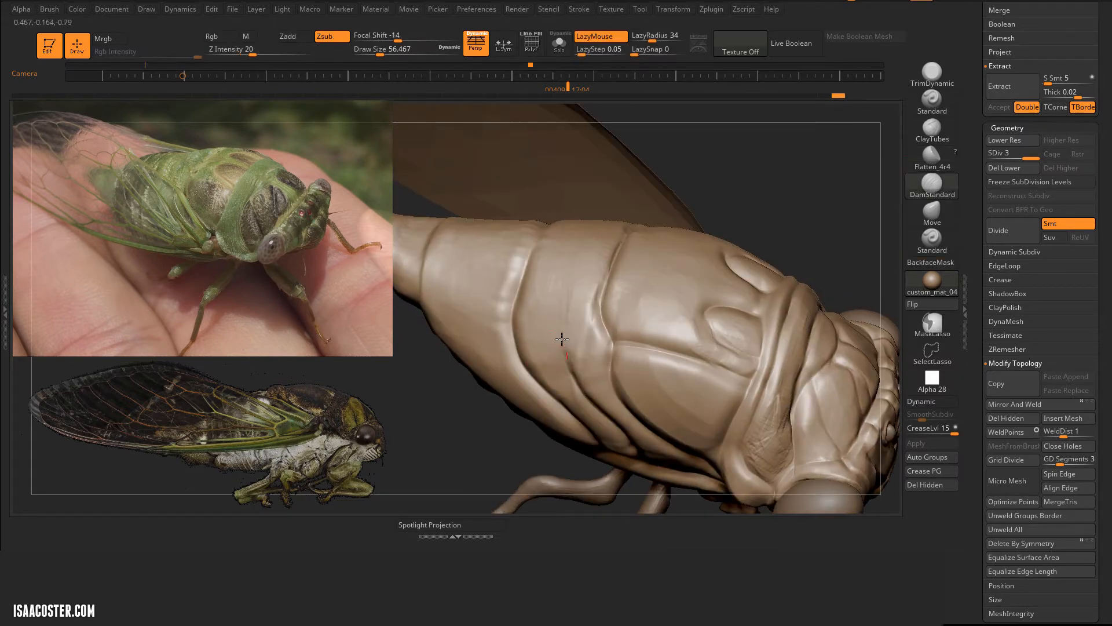
right_drag(689, 262, 679, 325)
mouse_move(542, 304)
mouse_down()
mouse_move(586, 186)
mouse_move(553, 192)
mouse_up()
key(ctrl+z)
right_drag(554, 192, 559, 324)
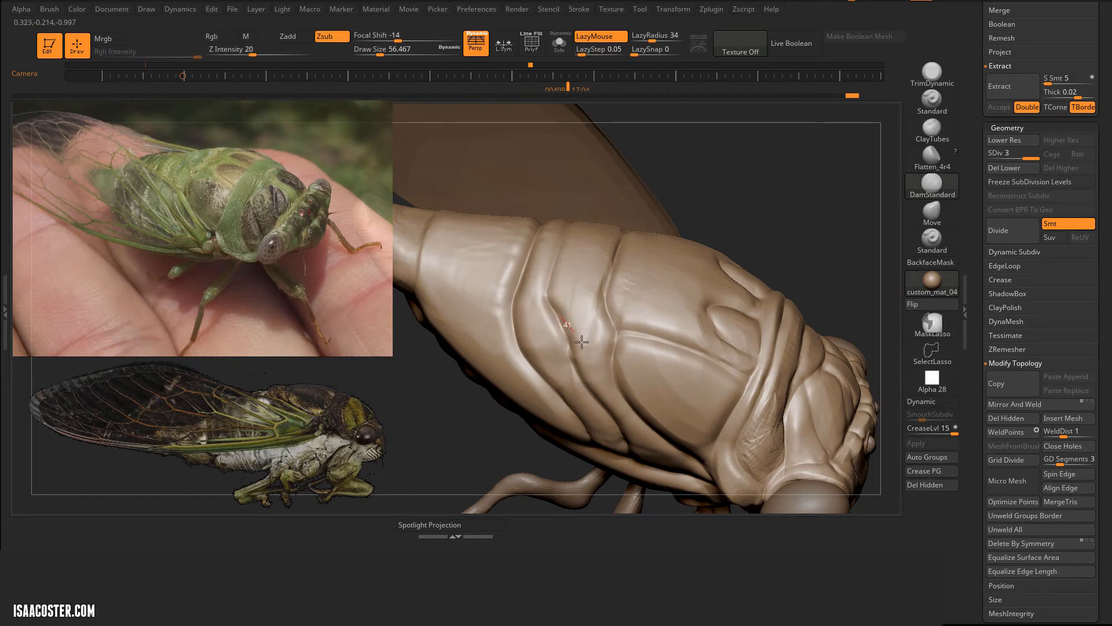
Step: Build up the front abdomen segments and the thorax side plate with ClayTubes at draw size 56
click(932, 129)
alt+drag(540, 319, 561, 341)
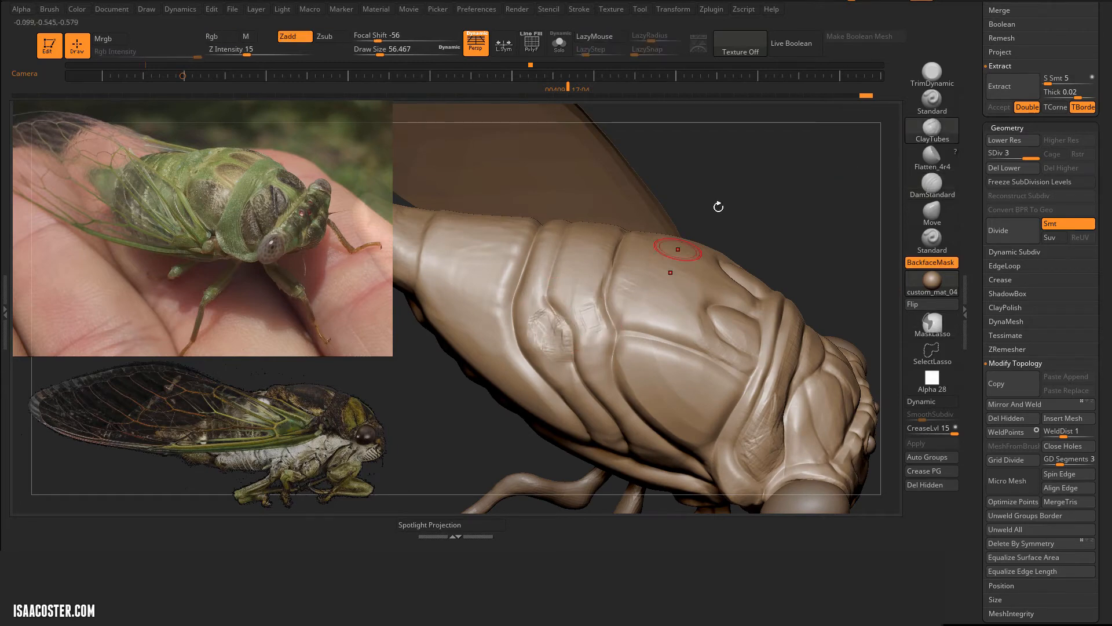
drag(718, 206, 708, 184)
alt+drag(600, 284, 591, 254)
drag(724, 185, 732, 209)
mouse_move(646, 362)
alt+mouse_down()
mouse_move(663, 354)
mouse_move(668, 364)
alt+mouse_up()
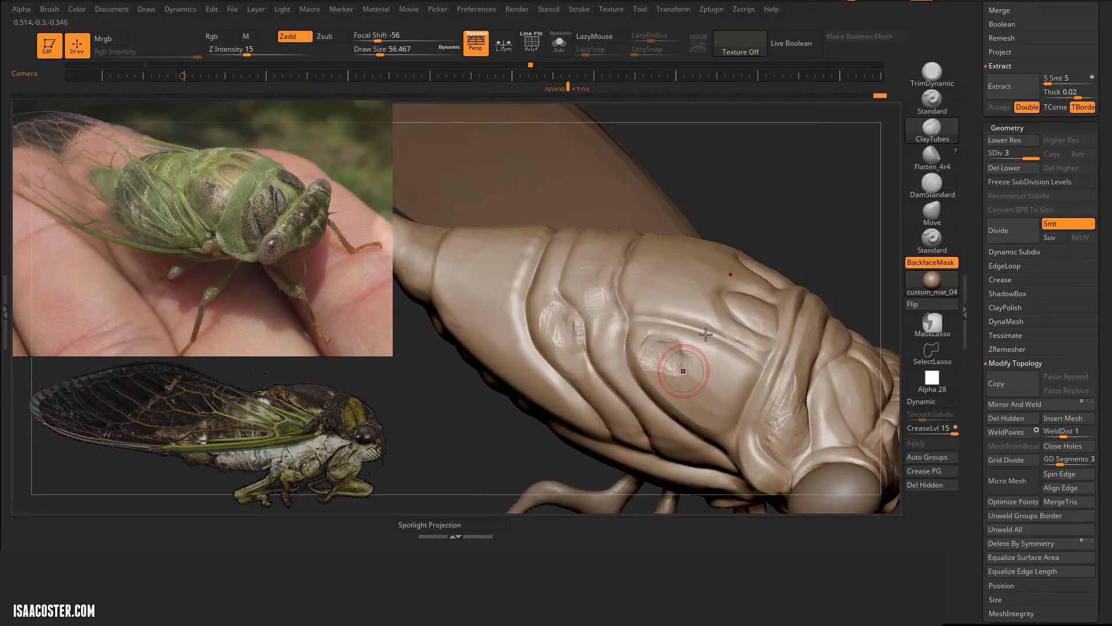
drag(724, 188, 733, 232)
Step: Flatten the built-up patches on the thorax side plate and front abdomen segments with Flatten_4r4 at draw size 56
click(932, 156)
drag(671, 357, 666, 366)
drag(486, 384, 485, 350)
drag(664, 356, 672, 343)
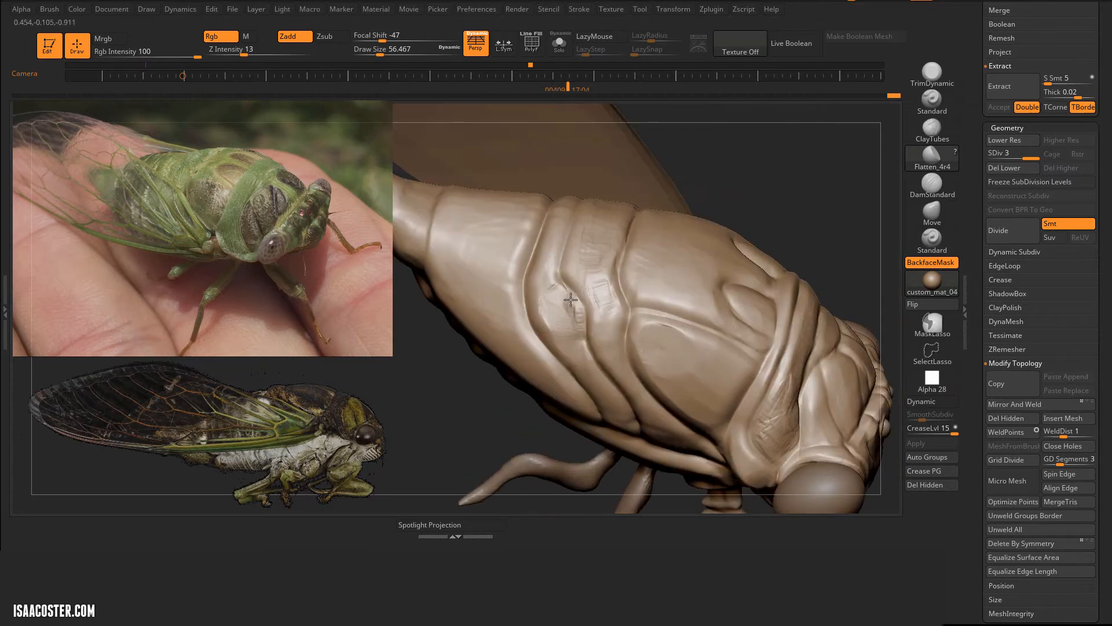
drag(731, 183, 740, 214)
drag(603, 229, 600, 268)
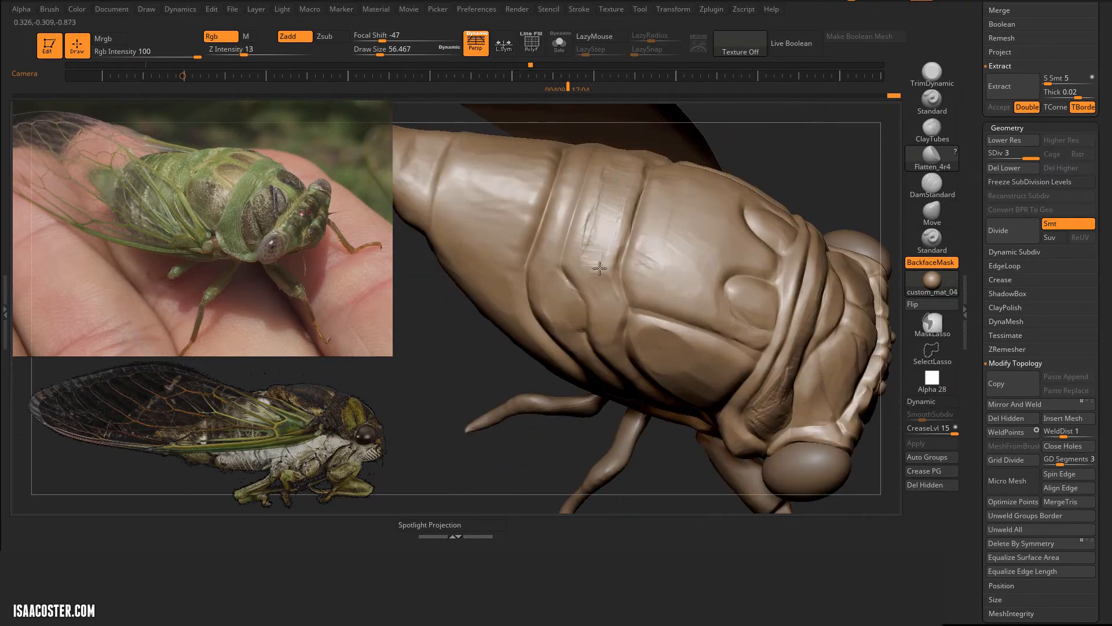
drag(539, 426, 585, 371)
drag(656, 231, 832, 158)
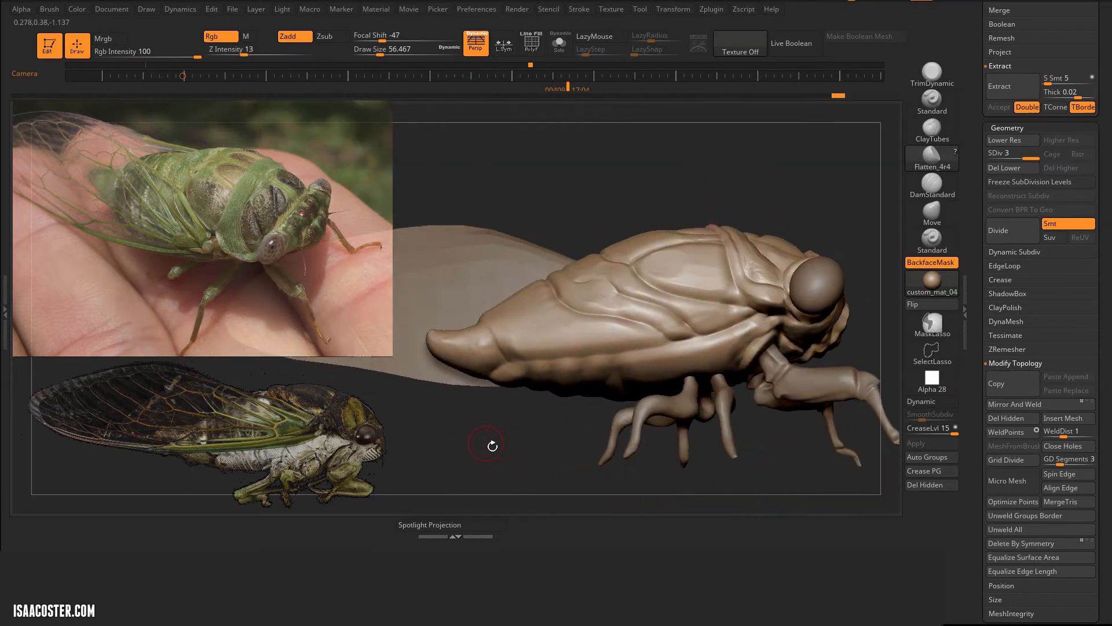
mouse_move(492, 447)
alt+mouse_down()
mouse_move(575, 414)
mouse_move(519, 427)
mouse_move(525, 418)
alt+mouse_up()
Step: Carve the creases between the rear abdomen segments along the side with DamStandard, enlarging the draw size to about 71
click(934, 198)
drag(655, 386, 605, 348)
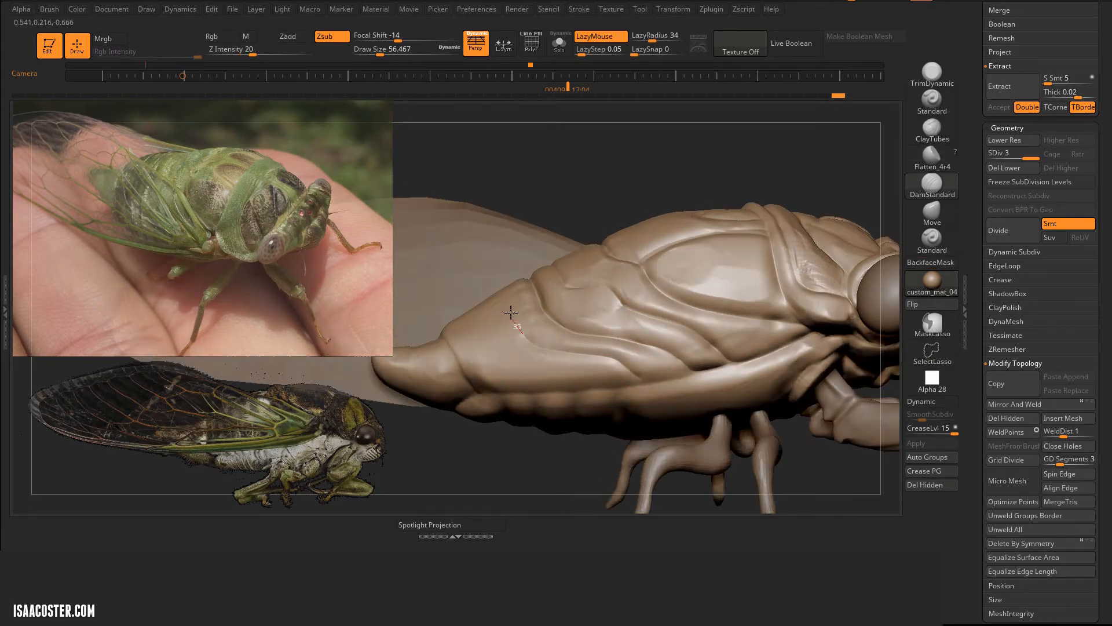
drag(510, 313, 503, 295)
drag(516, 457, 539, 492)
key(s)
drag(499, 296, 504, 297)
drag(482, 237, 519, 323)
drag(455, 249, 513, 357)
drag(443, 274, 485, 340)
drag(505, 440, 508, 382)
drag(531, 325, 467, 307)
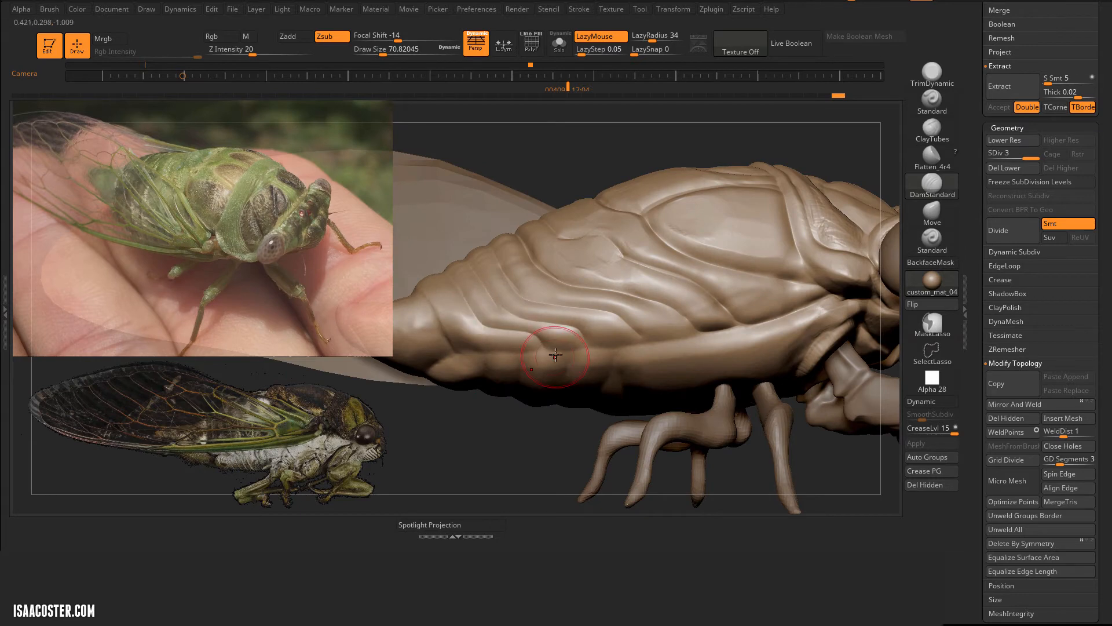
Step: Extend the abdomen segment creases down the lower flank and across the back with DamStandard
drag(572, 345, 503, 351)
drag(509, 441, 538, 348)
drag(510, 264, 609, 445)
mouse_move(742, 273)
mouse_down()
mouse_move(733, 201)
mouse_move(728, 254)
mouse_up()
drag(497, 269, 530, 336)
drag(660, 216, 730, 226)
mouse_move(539, 220)
mouse_down()
mouse_move(493, 281)
mouse_move(515, 304)
mouse_up()
mouse_move(829, 164)
mouse_down()
mouse_move(910, 150)
mouse_move(852, 179)
mouse_up()
Step: Build up the pointed tail tip of the abdomen with ClayTubes, reducing the draw size to about 65
click(932, 131)
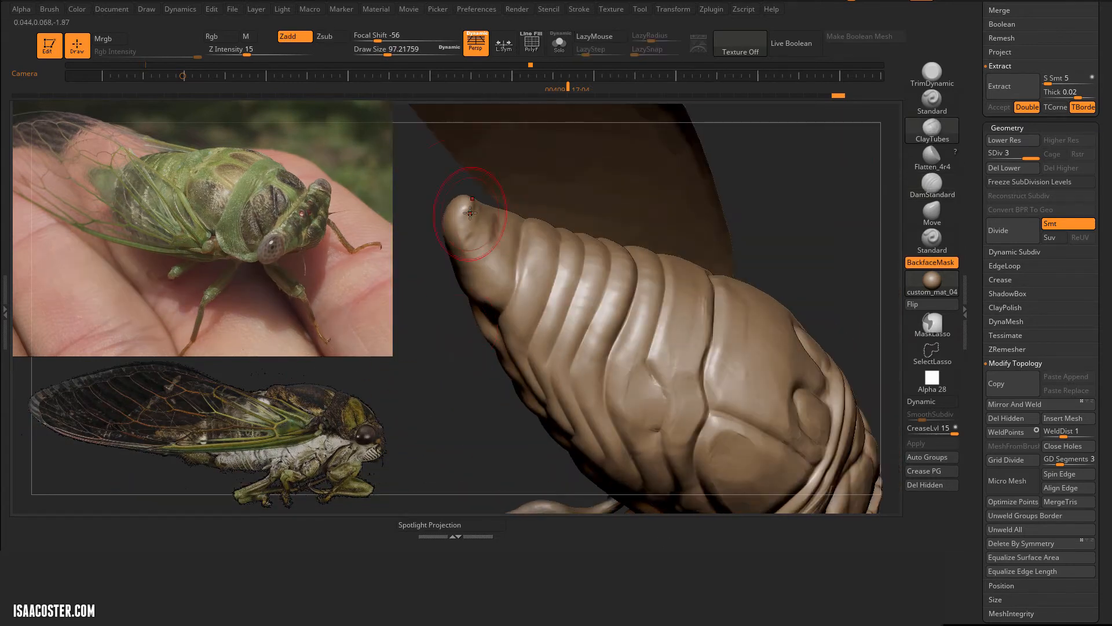
drag(471, 200, 467, 223)
mouse_move(429, 324)
mouse_down()
mouse_move(539, 371)
mouse_move(464, 347)
mouse_up()
mouse_move(462, 215)
mouse_down()
mouse_move(497, 206)
mouse_move(504, 256)
mouse_up()
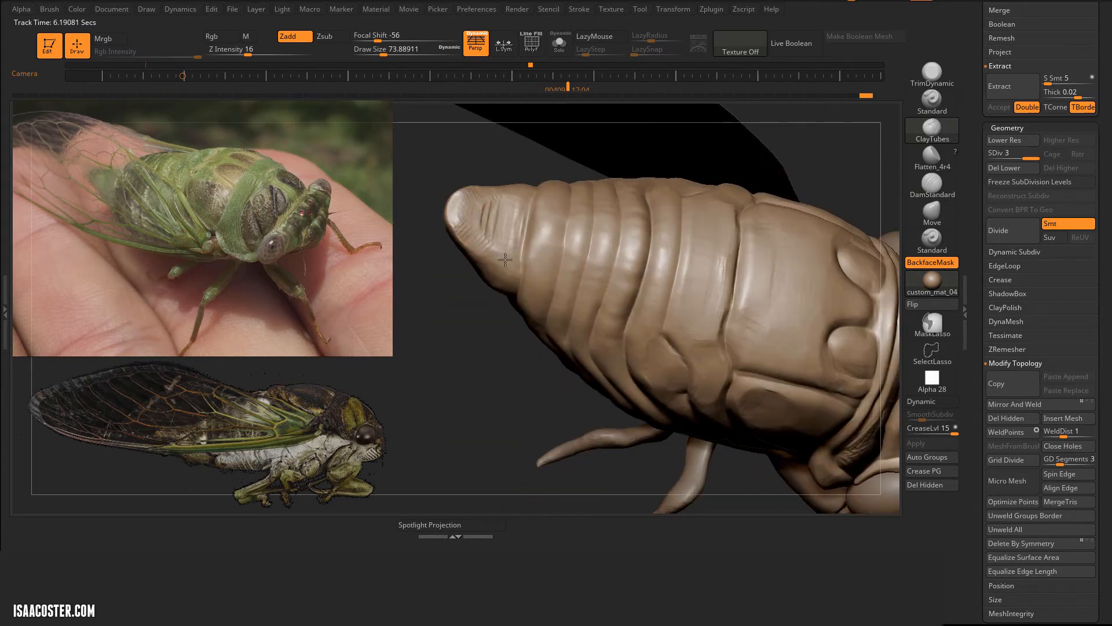
mouse_move(452, 348)
mouse_down()
mouse_move(504, 260)
mouse_move(515, 275)
mouse_up()
drag(579, 243, 535, 260)
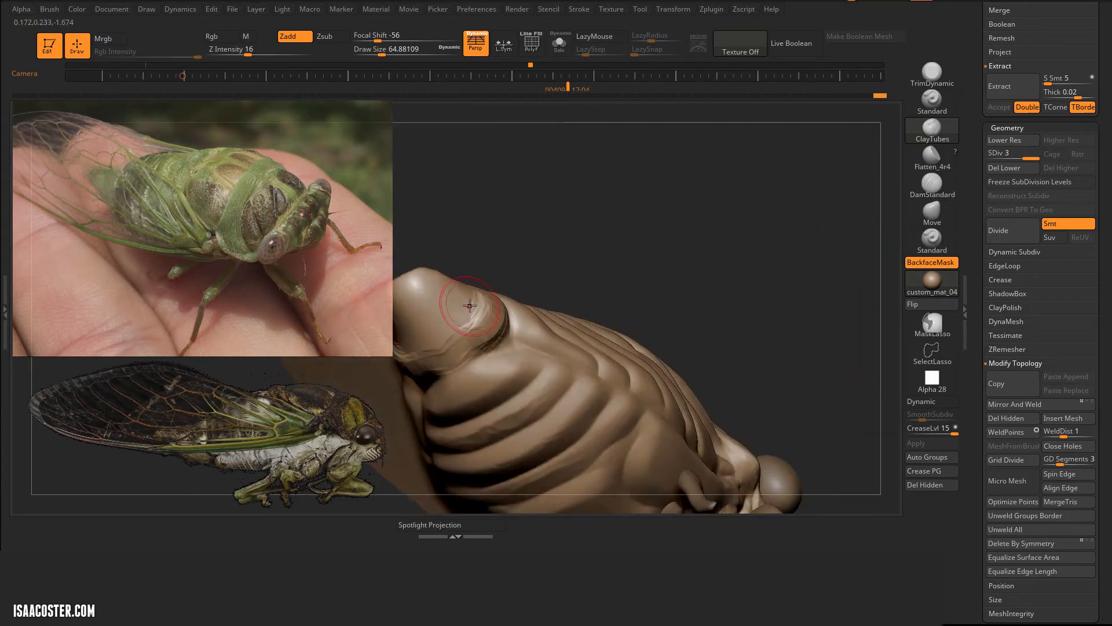
drag(472, 315, 449, 290)
drag(579, 232, 643, 174)
Step: Flatten the tail tip into faceted planes with Flatten_4r4 at draw size 54
click(932, 158)
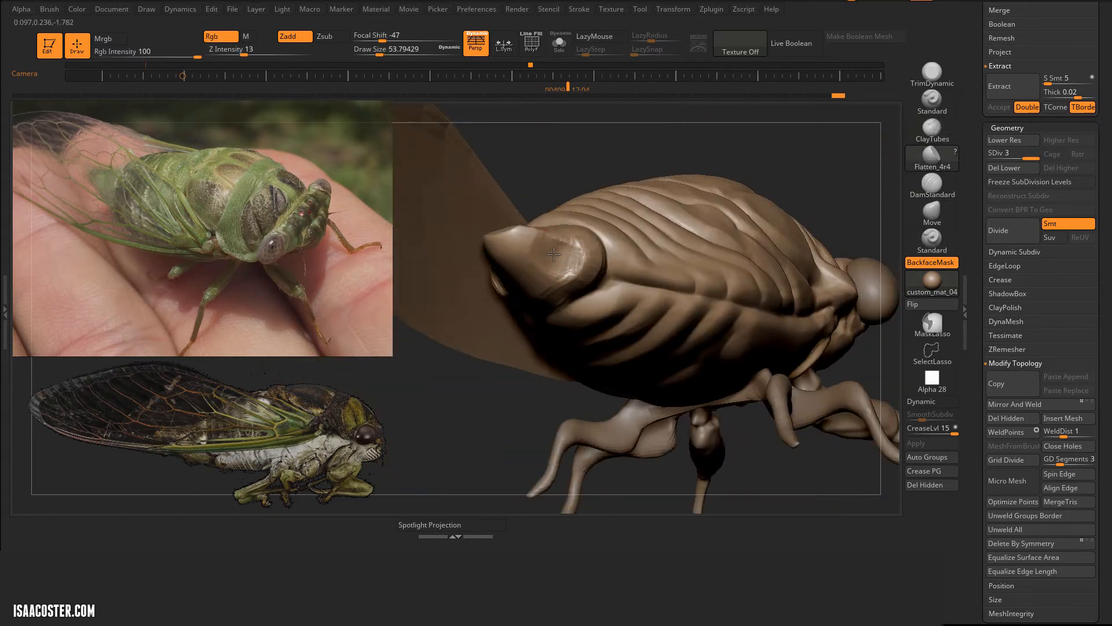
drag(545, 156, 579, 179)
drag(605, 249, 567, 238)
drag(626, 185, 591, 220)
drag(586, 297, 550, 293)
drag(666, 191, 632, 226)
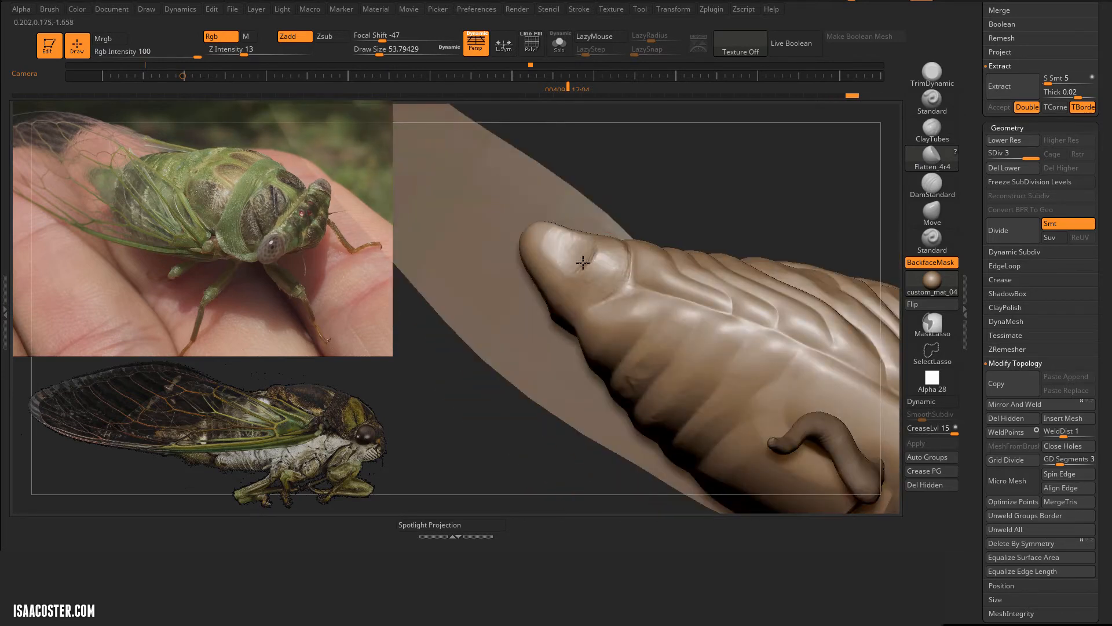
mouse_move(505, 244)
mouse_down()
mouse_move(493, 197)
mouse_move(481, 232)
mouse_up()
mouse_move(536, 202)
mouse_down()
mouse_move(554, 234)
mouse_move(589, 209)
mouse_up()
right_drag(590, 209, 614, 232)
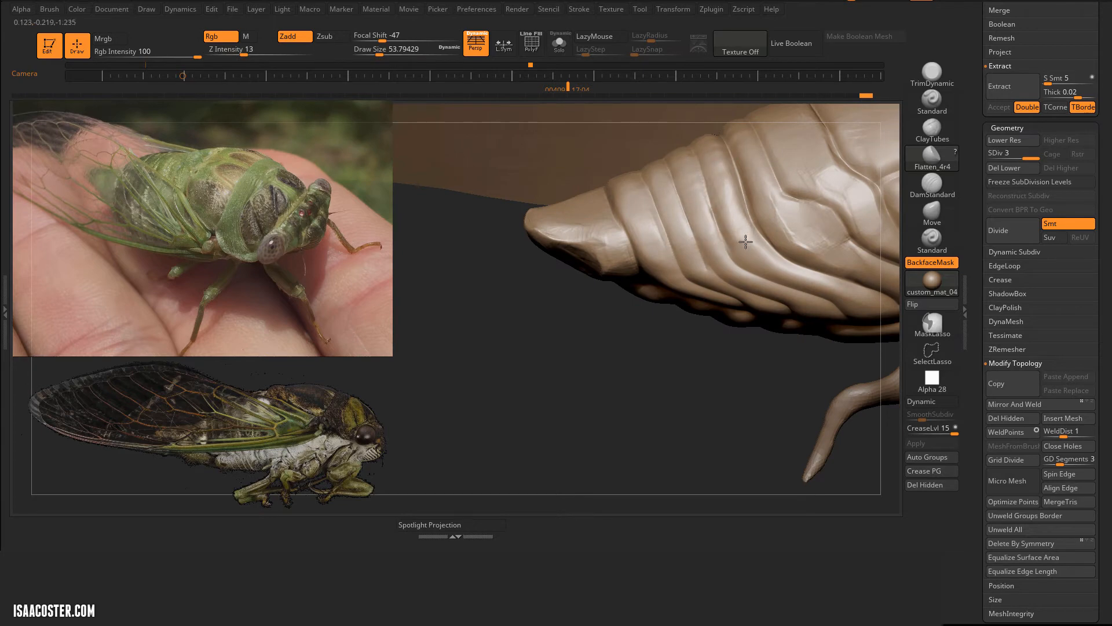
right_drag(742, 241, 642, 213)
drag(733, 235, 742, 158)
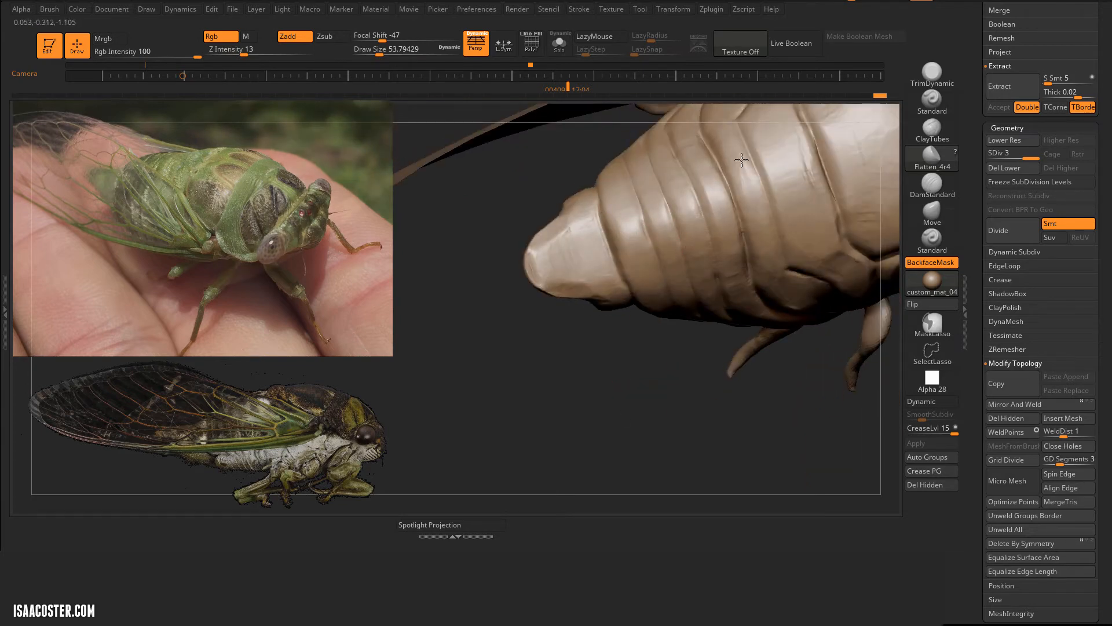
Step: Build up and flatten the rear corner of the thorax plate and the oval recesses near the collar at draw size 56
mouse_move(742, 158)
right_down()
mouse_move(742, 417)
mouse_move(534, 114)
mouse_move(790, 230)
mouse_move(795, 260)
mouse_move(768, 256)
right_up()
key(3)
mouse_move(603, 238)
mouse_down()
mouse_move(566, 246)
mouse_move(583, 280)
mouse_up()
key(4)
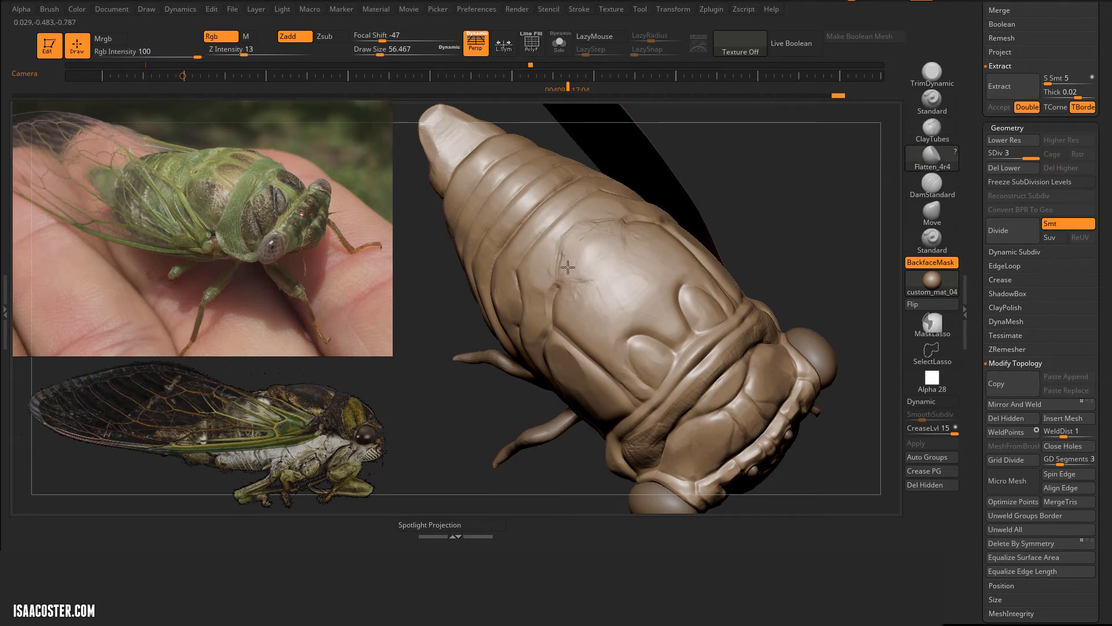
drag(821, 200, 841, 187)
key(3)
mouse_move(561, 242)
alt+mouse_down()
mouse_move(558, 302)
mouse_move(570, 315)
alt+mouse_up()
drag(822, 231, 788, 244)
mouse_move(651, 350)
mouse_down()
mouse_move(640, 347)
mouse_move(649, 355)
mouse_up()
drag(759, 247, 835, 212)
key(4)
drag(574, 285, 573, 275)
drag(823, 215, 797, 249)
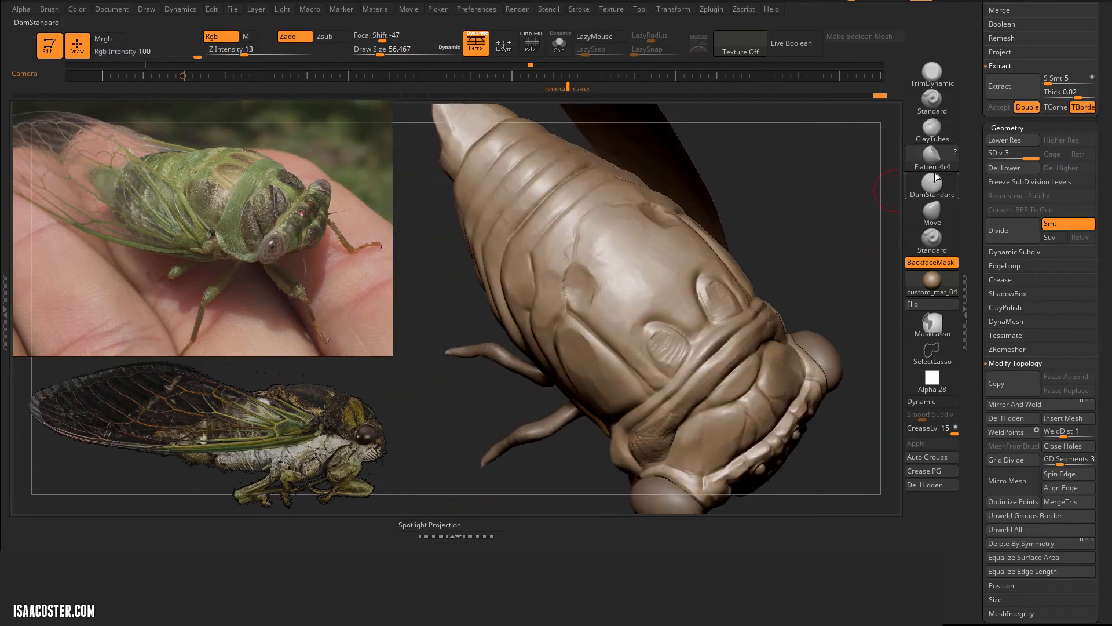
Step: Redefine the crease around the rear edge and corner of the thorax plate with DamStandard at draw size 56
click(932, 185)
drag(582, 225, 569, 266)
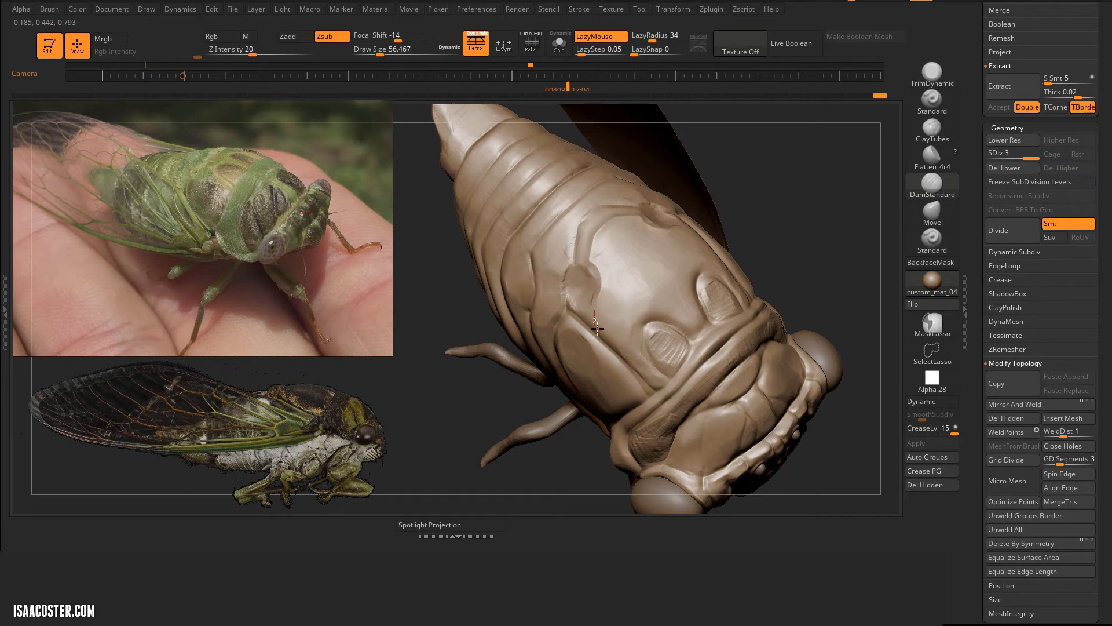
drag(822, 278, 827, 235)
drag(575, 390, 569, 387)
drag(834, 250, 851, 202)
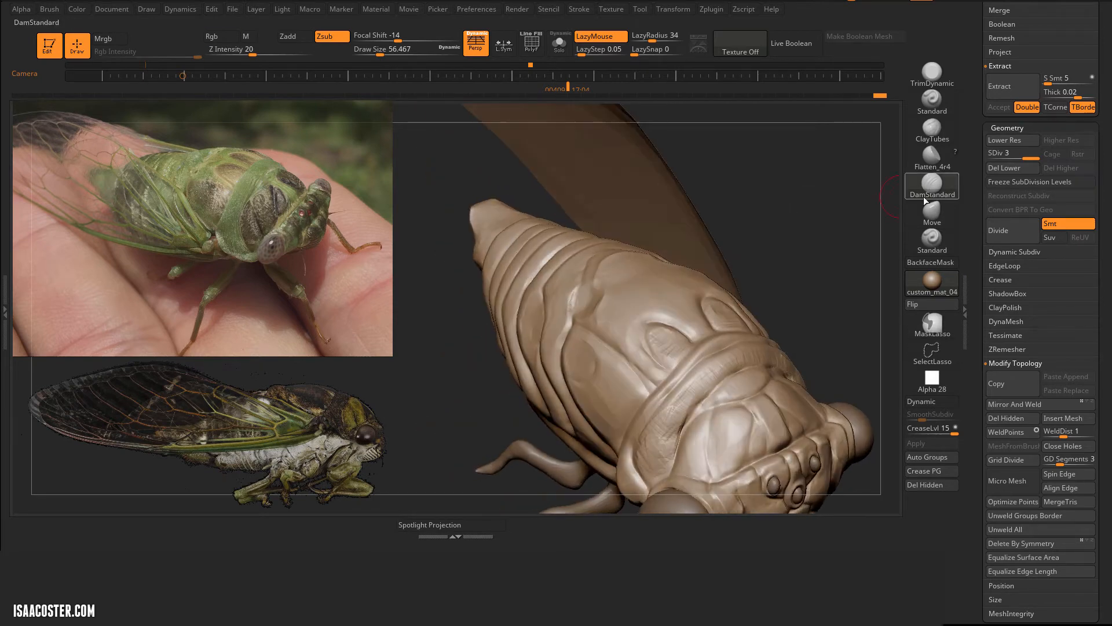
Step: Build up the side of the collar with ClayTubes and flatten it with Flatten_4r4 at draw size 56
drag(780, 264, 811, 237)
click(932, 130)
mouse_move(652, 396)
alt+mouse_down()
mouse_move(625, 402)
mouse_move(641, 375)
mouse_move(615, 400)
mouse_move(689, 402)
alt+mouse_up()
click(932, 158)
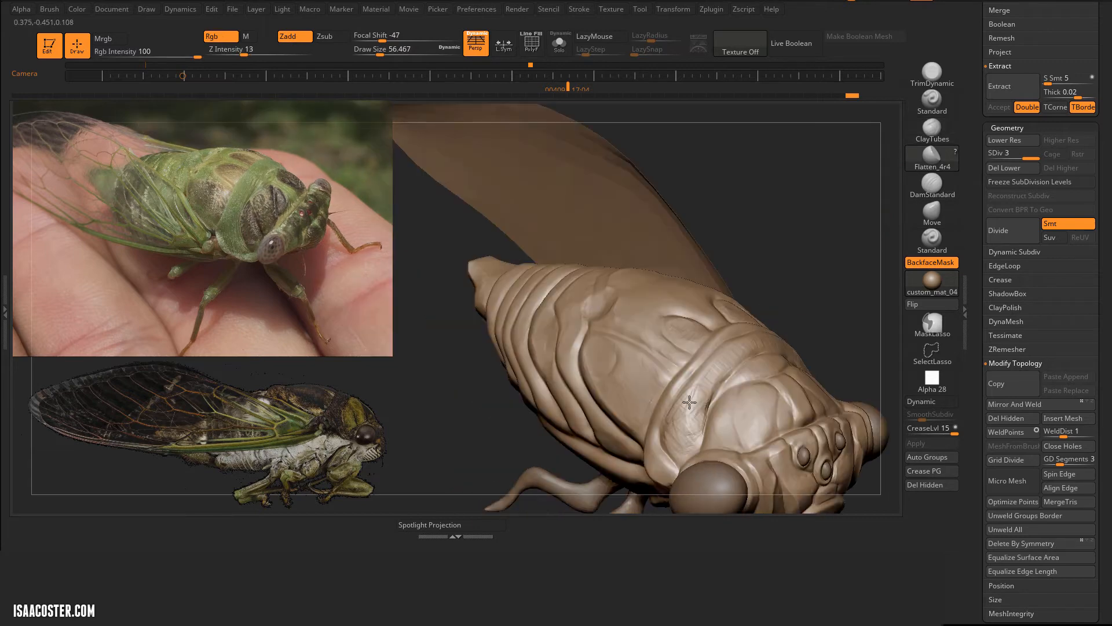
drag(829, 275, 706, 330)
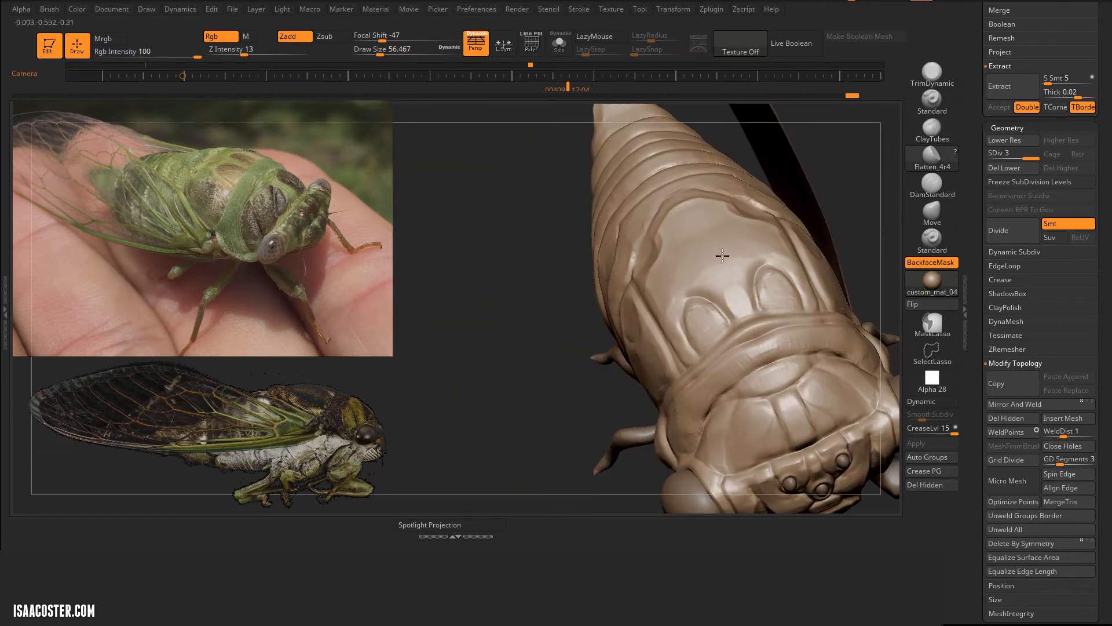
drag(510, 315, 641, 136)
mouse_move(822, 238)
mouse_down()
mouse_move(810, 266)
mouse_move(808, 235)
mouse_up()
Step: Switch to the legs subtool 02_start and reshape the front leg where it meets the body with the Move brush
alt+click(672, 316)
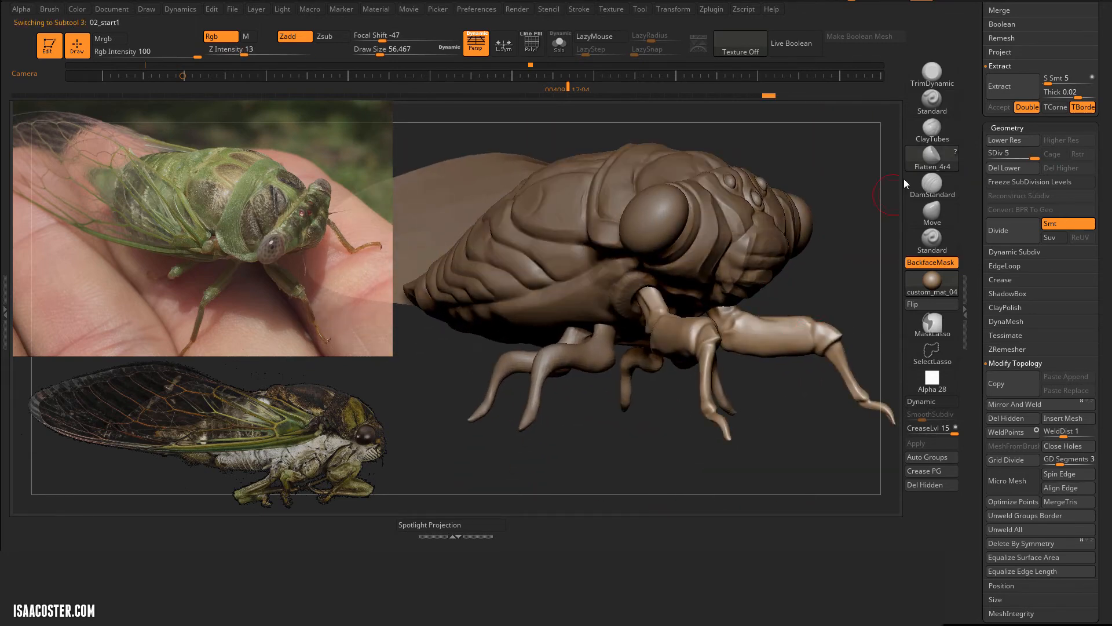
drag(811, 278, 825, 264)
key(b)
key(m)
key(v)
key(s)
drag(753, 341, 768, 341)
mouse_move(811, 394)
mouse_down()
mouse_move(750, 420)
mouse_move(677, 397)
mouse_up()
mouse_move(660, 304)
mouse_down()
mouse_move(649, 296)
mouse_move(697, 256)
mouse_up()
drag(742, 402, 756, 414)
mouse_move(666, 431)
mouse_down()
mouse_move(737, 420)
mouse_move(708, 379)
mouse_move(721, 335)
mouse_move(782, 278)
mouse_move(586, 186)
mouse_up()
Step: Switch to the body subtool 05_start and raise the rim around the front leg socket with the Standard brush at draw size 51
alt+click(678, 226)
mouse_move(812, 168)
alt+mouse_down()
mouse_move(841, 190)
mouse_move(787, 185)
alt+mouse_up()
click(929, 238)
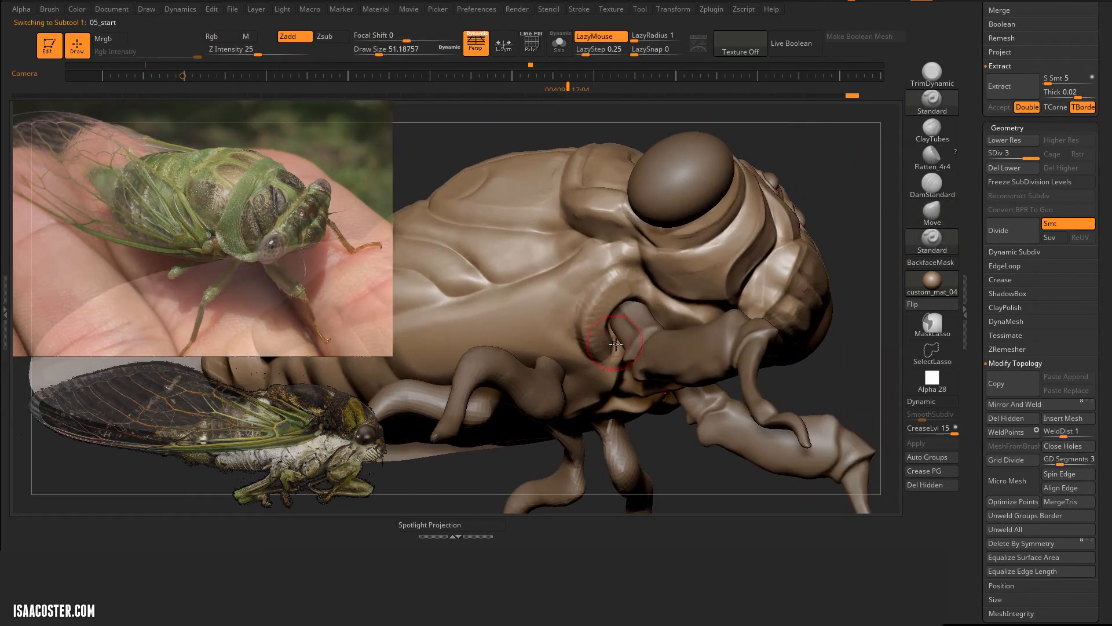
drag(570, 346, 536, 344)
Step: Isolate the body and flatten the surfaces around the leg sockets with Flatten_4r4 at draw size 39
drag(718, 470, 630, 110)
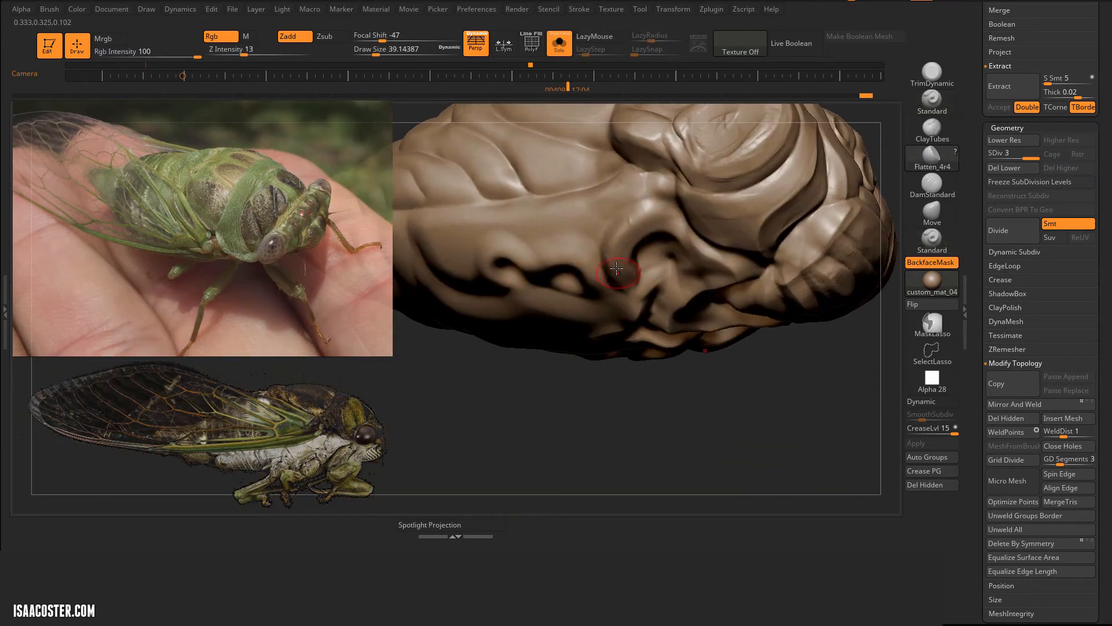
drag(635, 218, 642, 213)
drag(631, 400, 639, 289)
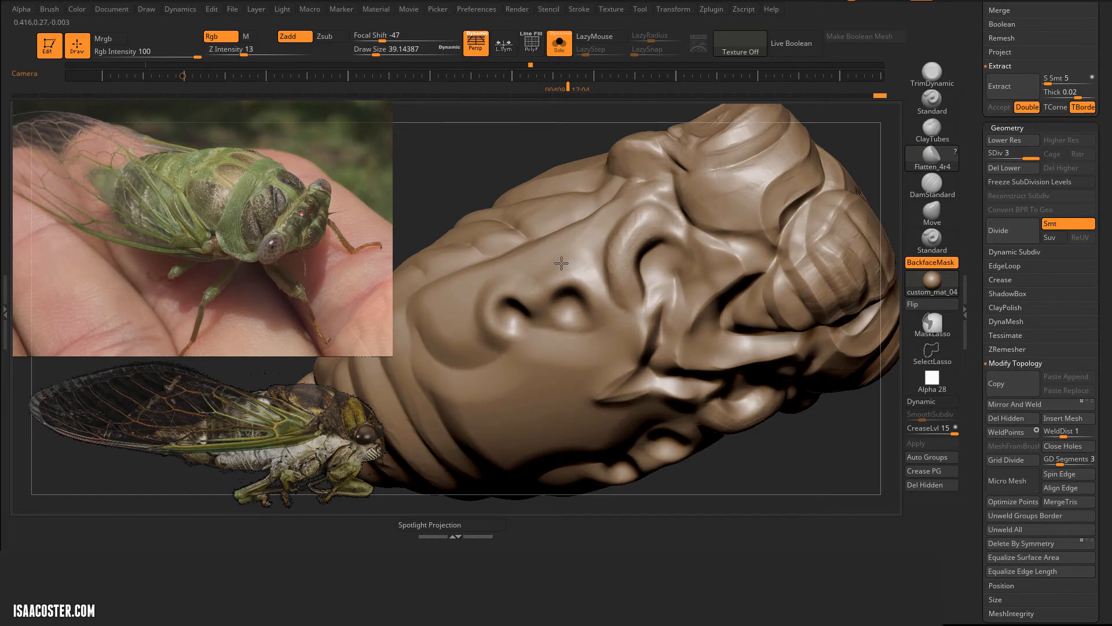
right_drag(580, 278, 531, 299)
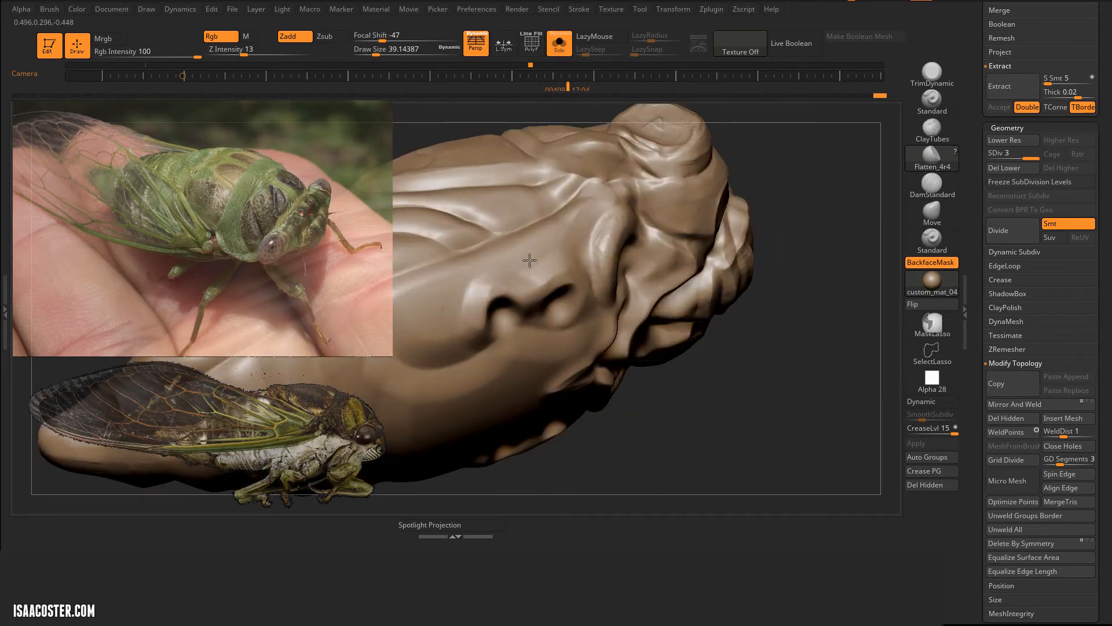
mouse_move(529, 260)
right_down()
mouse_move(504, 194)
mouse_move(631, 342)
mouse_move(648, 306)
right_up()
right_drag(672, 177, 703, 310)
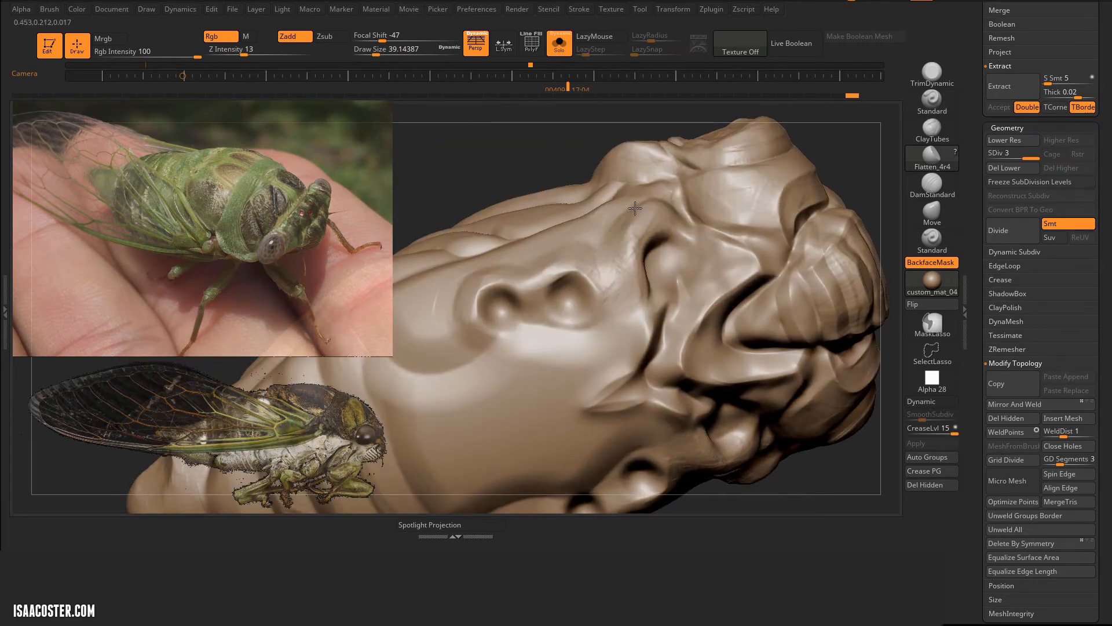
right_drag(635, 208, 635, 217)
right_drag(813, 488, 797, 431)
Step: Carve creases around the leg sockets on the underside of the thorax with DamStandard at draw size 54
right_drag(497, 116, 490, 172)
key(b)
key(c)
key(t)
click(932, 184)
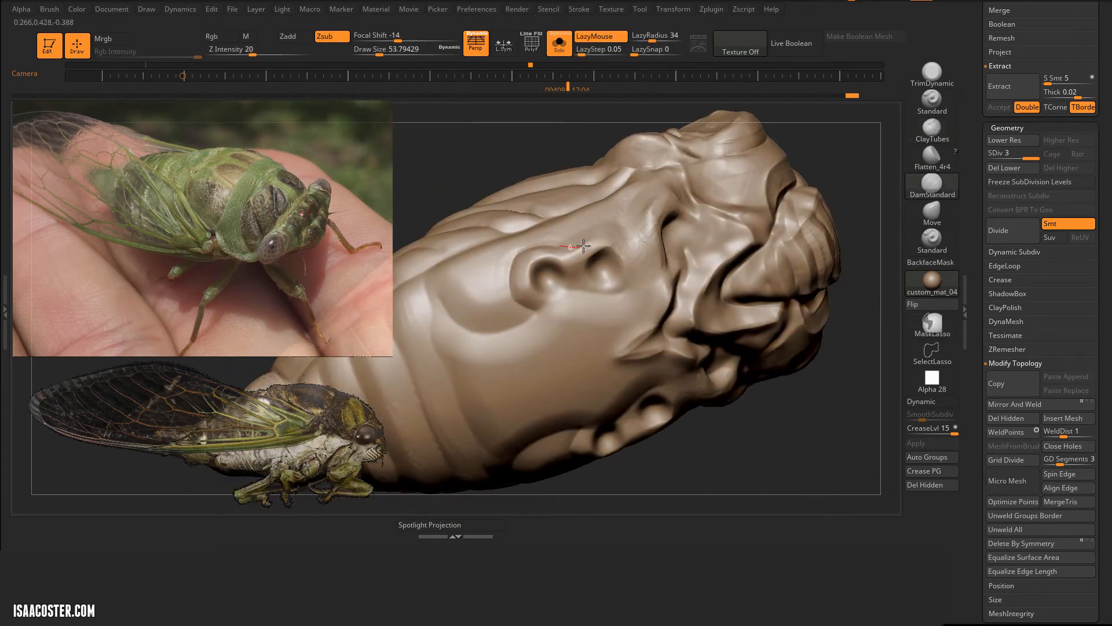
drag(640, 217, 649, 204)
right_drag(649, 203, 622, 243)
mouse_move(619, 243)
mouse_down()
mouse_move(658, 175)
mouse_move(694, 196)
mouse_up()
right_drag(694, 196, 688, 255)
drag(688, 268, 632, 289)
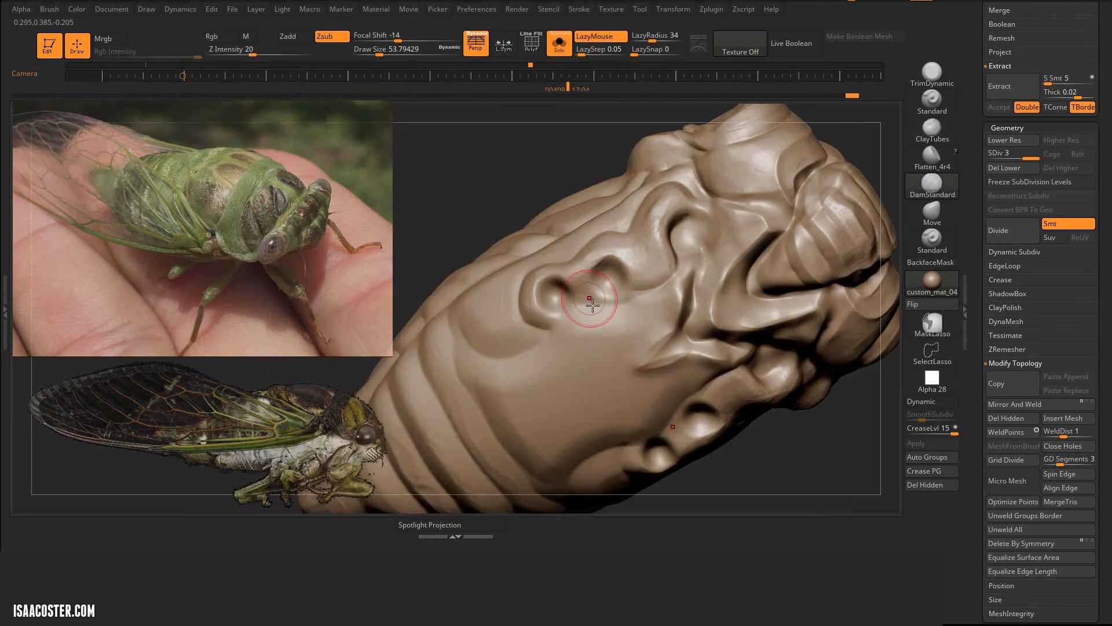
Step: Deepen the groove along the lower ends of the abdomen segments with DamStandard at draw size 54
mouse_move(570, 320)
right_down()
mouse_move(458, 311)
mouse_move(491, 292)
right_up()
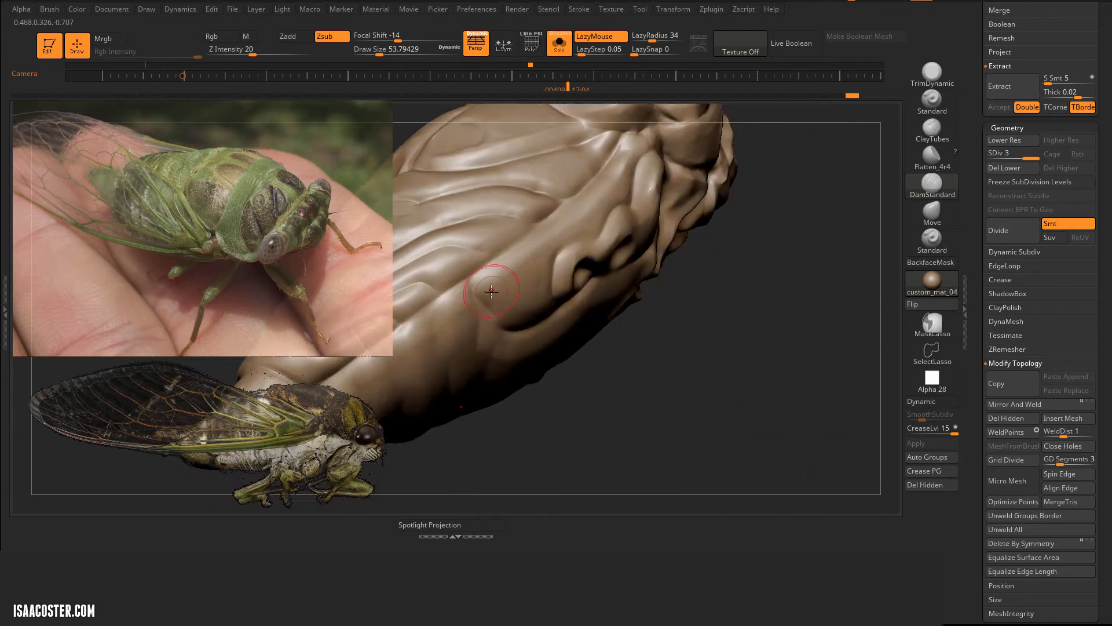
drag(572, 203, 592, 186)
right_drag(585, 241, 605, 217)
Step: Build up rounded lobes at the lower ends of the abdomen segments with ClayTubes at draw size 41
click(932, 129)
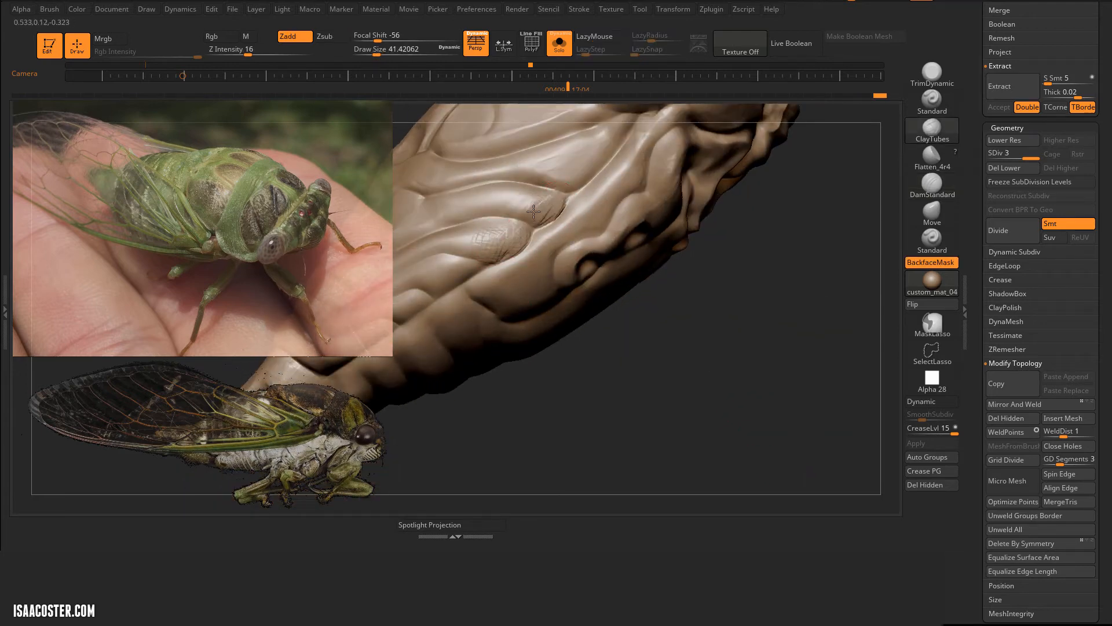
right_drag(464, 321, 503, 286)
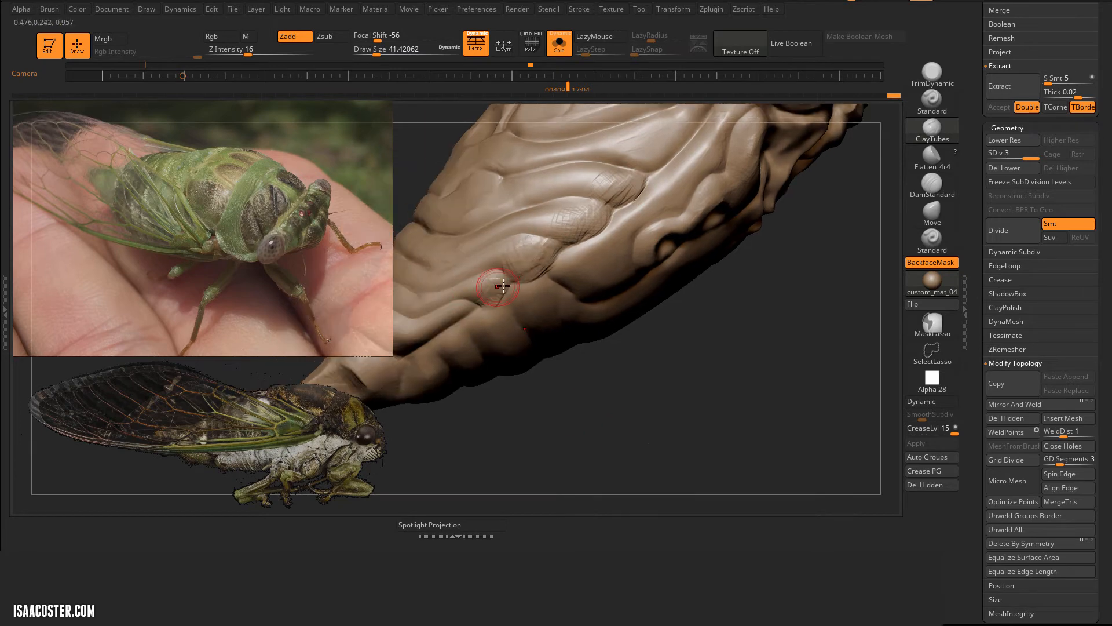
drag(471, 307, 475, 316)
mouse_move(475, 316)
right_down()
mouse_move(609, 226)
mouse_move(580, 278)
right_up()
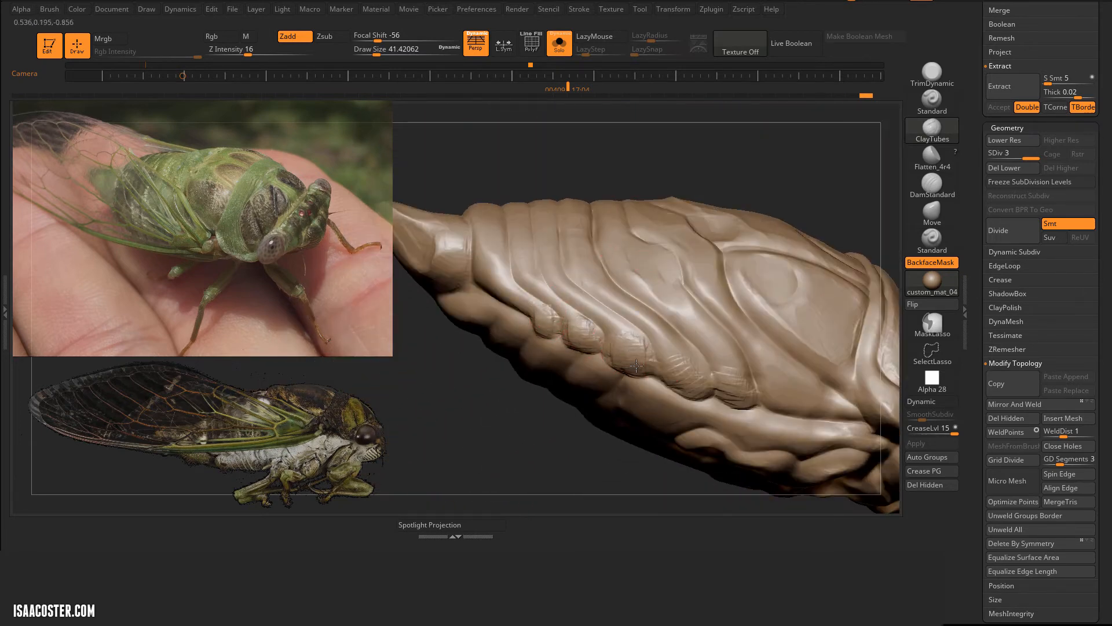
mouse_move(724, 385)
right_down()
mouse_move(753, 216)
mouse_move(659, 380)
mouse_move(604, 343)
mouse_move(555, 350)
right_up()
Step: Flatten the lobes at the lower ends of the abdomen segments with Flatten_4r4 at draw size 41
click(930, 160)
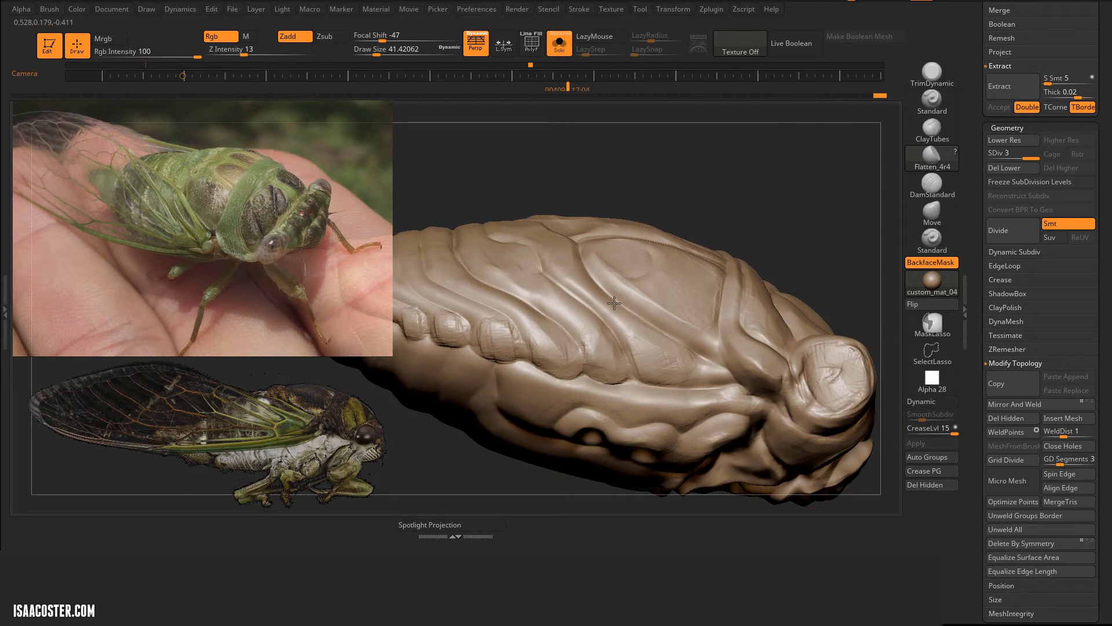
mouse_move(614, 303)
right_down()
mouse_move(515, 341)
mouse_move(527, 295)
mouse_move(558, 415)
mouse_move(683, 397)
mouse_move(570, 250)
mouse_move(540, 176)
right_up()
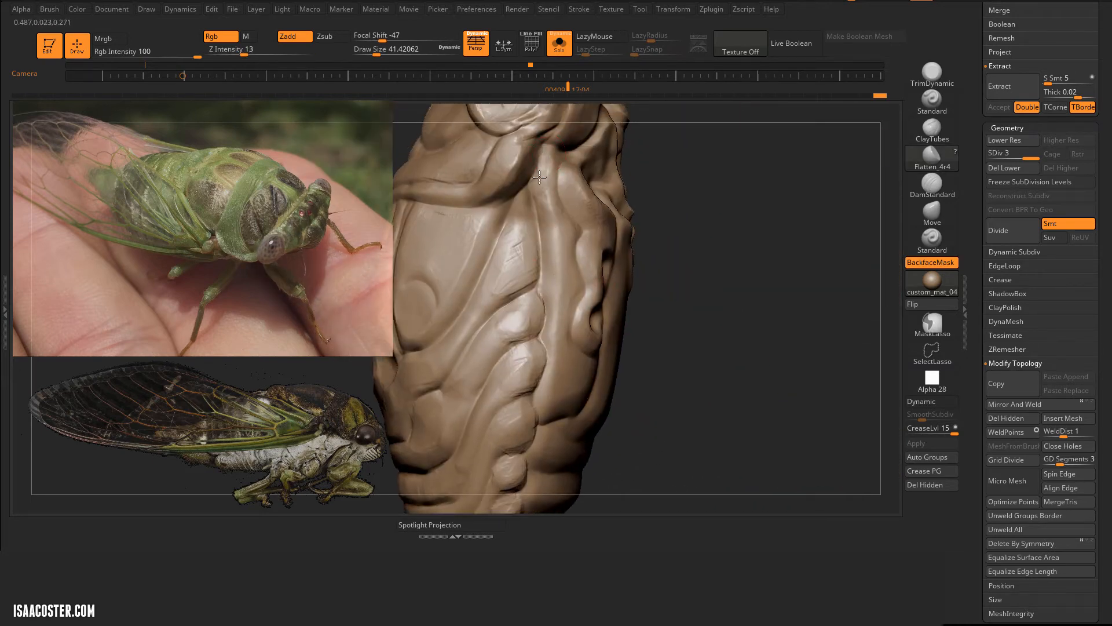
right_drag(564, 389, 510, 319)
Step: Show all parts and reshape the oval plates and collar on the thorax with Move at draw sizes of about 68 to 87
click(559, 44)
click(930, 213)
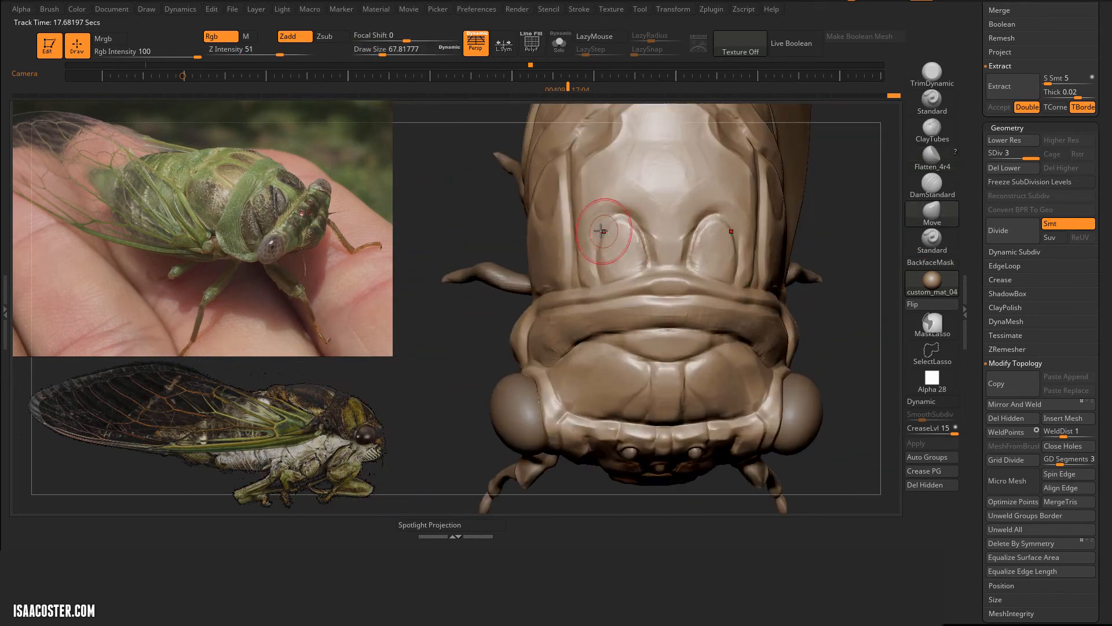
drag(591, 255, 610, 223)
right_drag(608, 224, 632, 177)
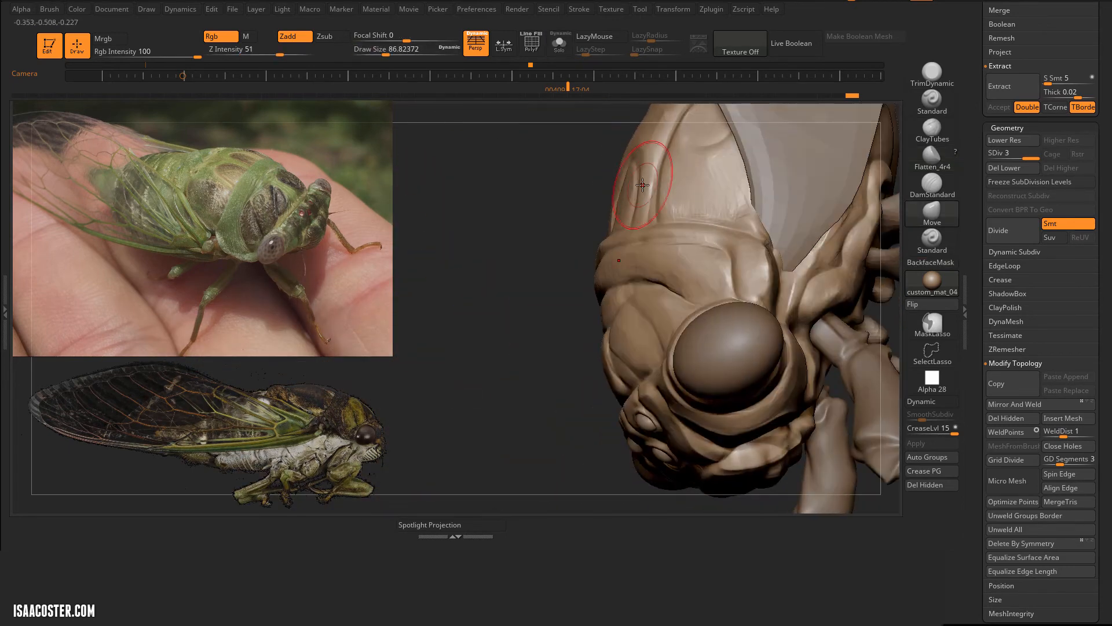
mouse_move(528, 191)
right_down()
mouse_move(569, 173)
mouse_move(585, 197)
right_up()
mouse_move(695, 174)
right_down()
mouse_move(554, 141)
mouse_move(538, 152)
right_up()
Step: Flatten the side of the thorax between the eye and wing base with Flatten_4r4 at draw size 44
key(b)
click(932, 157)
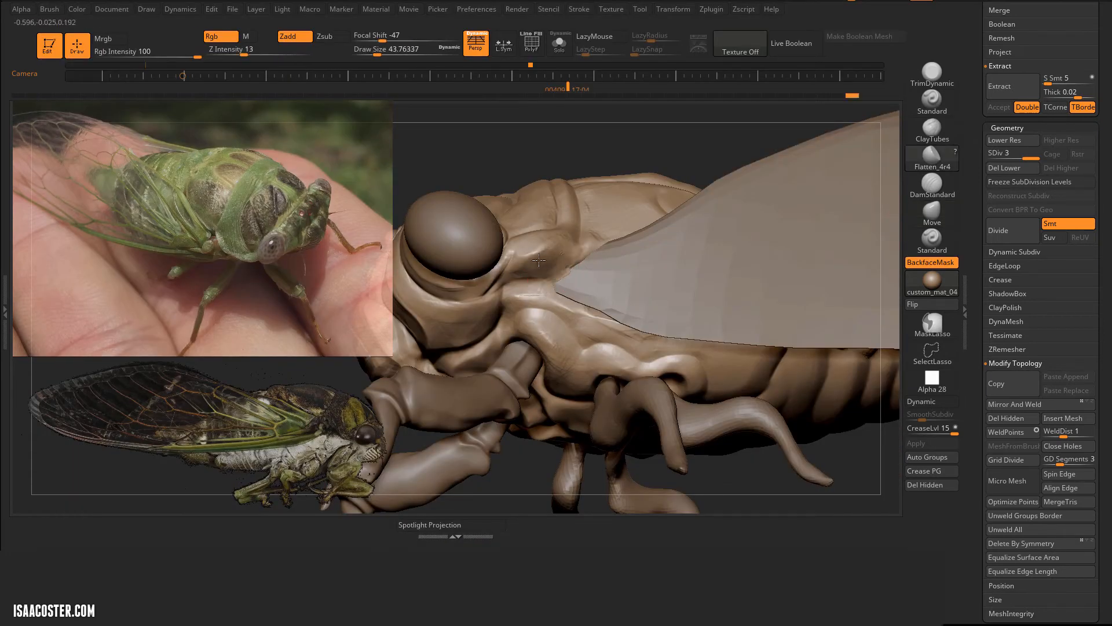
mouse_move(539, 260)
ctrl+right_down()
mouse_move(611, 172)
mouse_move(668, 390)
mouse_move(724, 414)
mouse_move(782, 370)
ctrl+right_up()
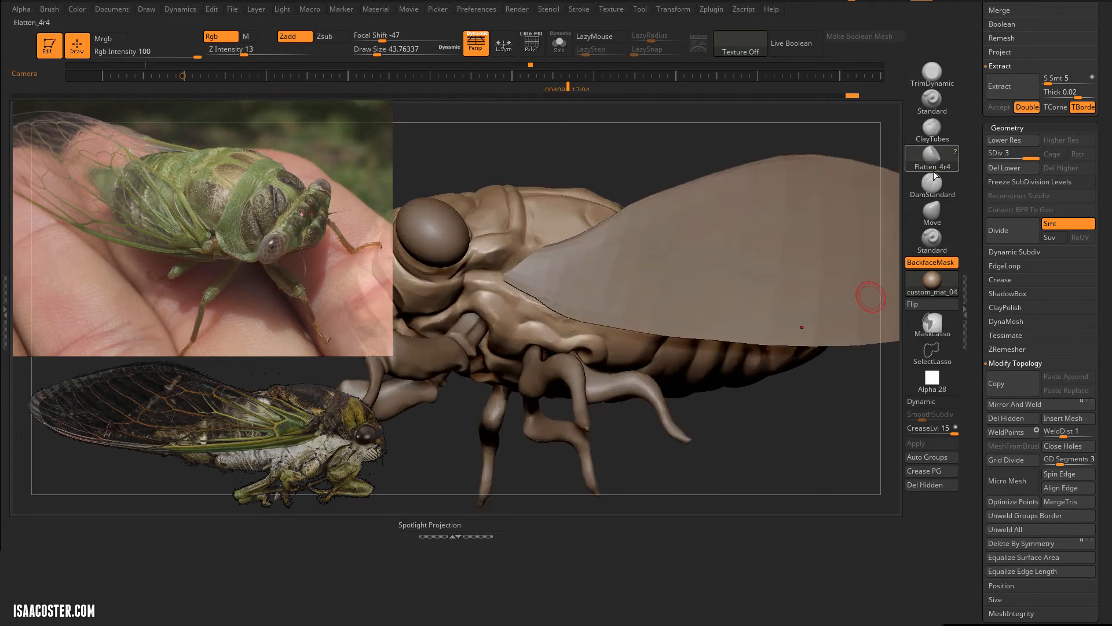
Step: Carve creases behind the eye and in front of the wing base with DamStandard at draw size 44
click(932, 183)
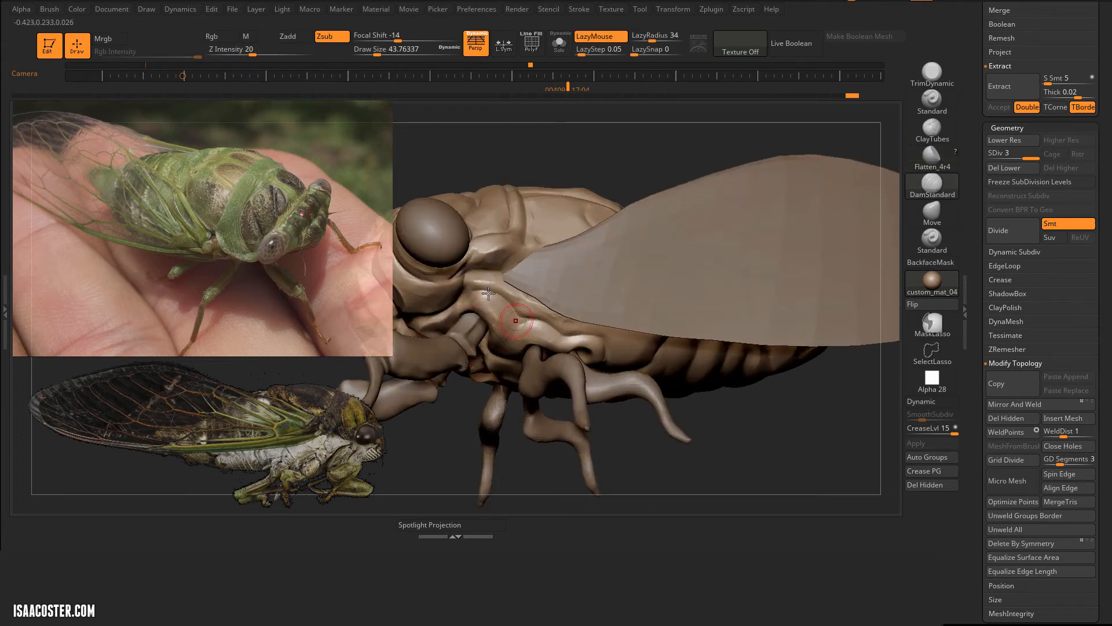
right_drag(489, 293, 481, 267)
drag(476, 265, 491, 274)
right_drag(492, 274, 489, 278)
right_drag(599, 160, 608, 174)
Step: Flatten the thorax surface above the wing base with Flatten_4r4
click(932, 240)
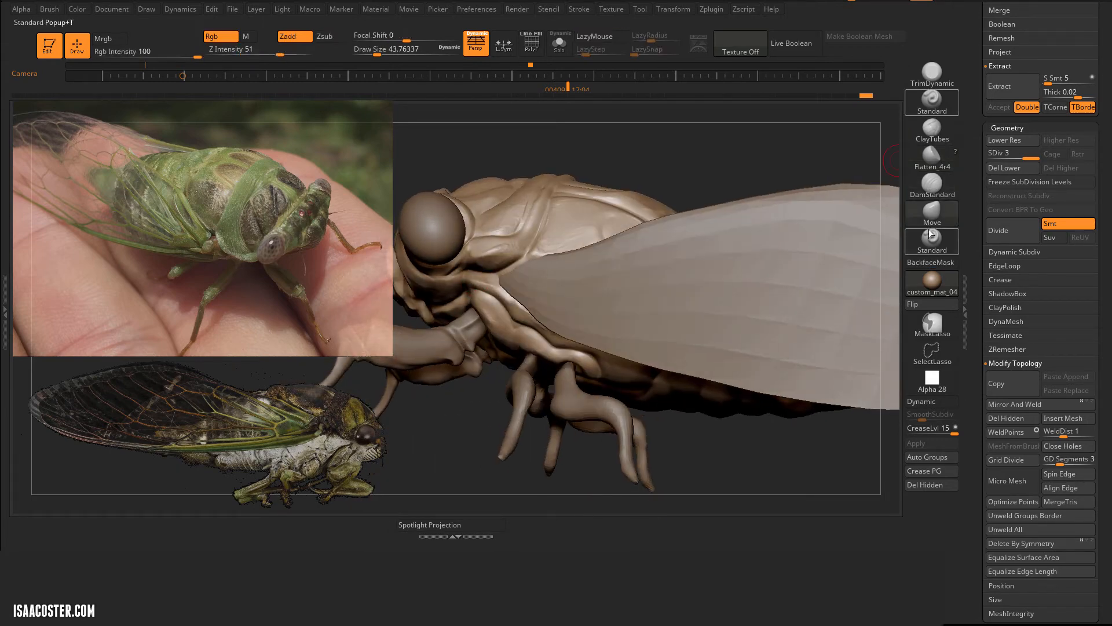
click(933, 155)
drag(486, 255, 497, 248)
right_drag(497, 248, 603, 185)
mouse_move(655, 125)
alt+right_down()
mouse_move(727, 145)
mouse_move(733, 180)
alt+right_up()
Step: Isolate the body and build up the side plate behind the eye socket with ClayTubes at draw size 44
click(928, 214)
click(559, 45)
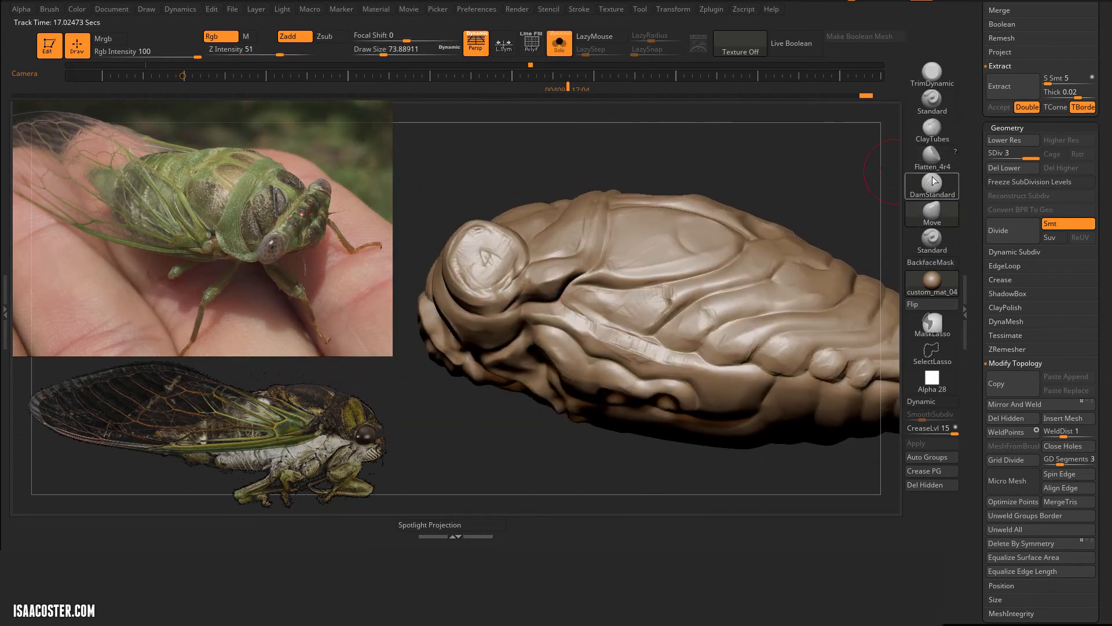
click(932, 132)
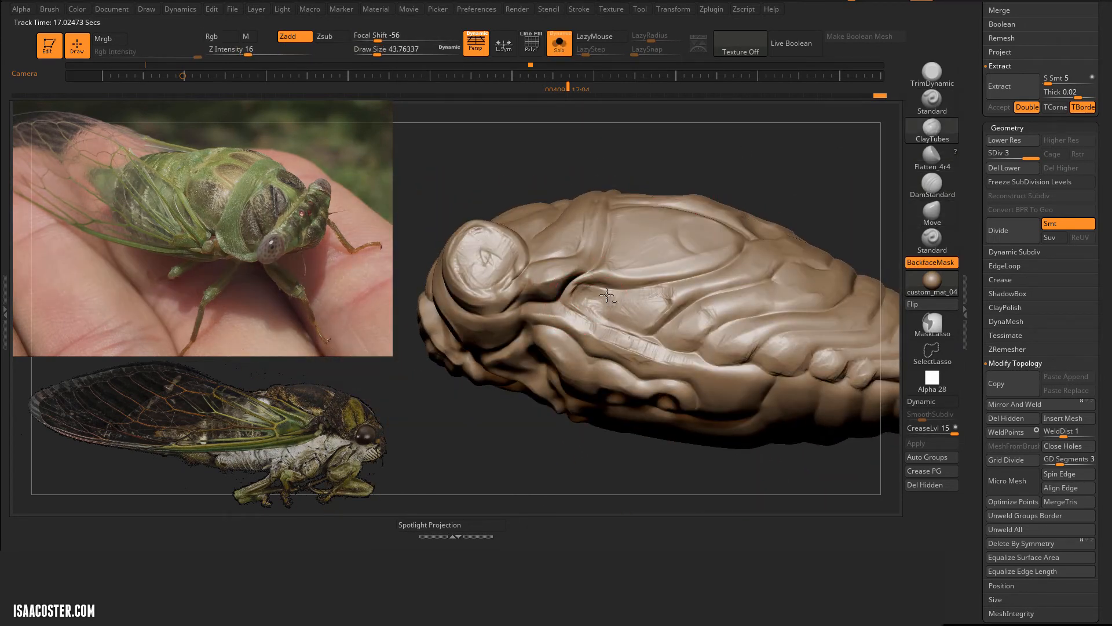
alt+drag(579, 296, 586, 289)
mouse_move(805, 142)
right_down()
mouse_move(832, 154)
mouse_move(829, 186)
right_up()
right_drag(609, 159, 625, 187)
Step: Flatten the side plates of the thorax with Flatten_4r4 at draw size 44, and adjust the upper thorax with Move at draw size 124
click(932, 157)
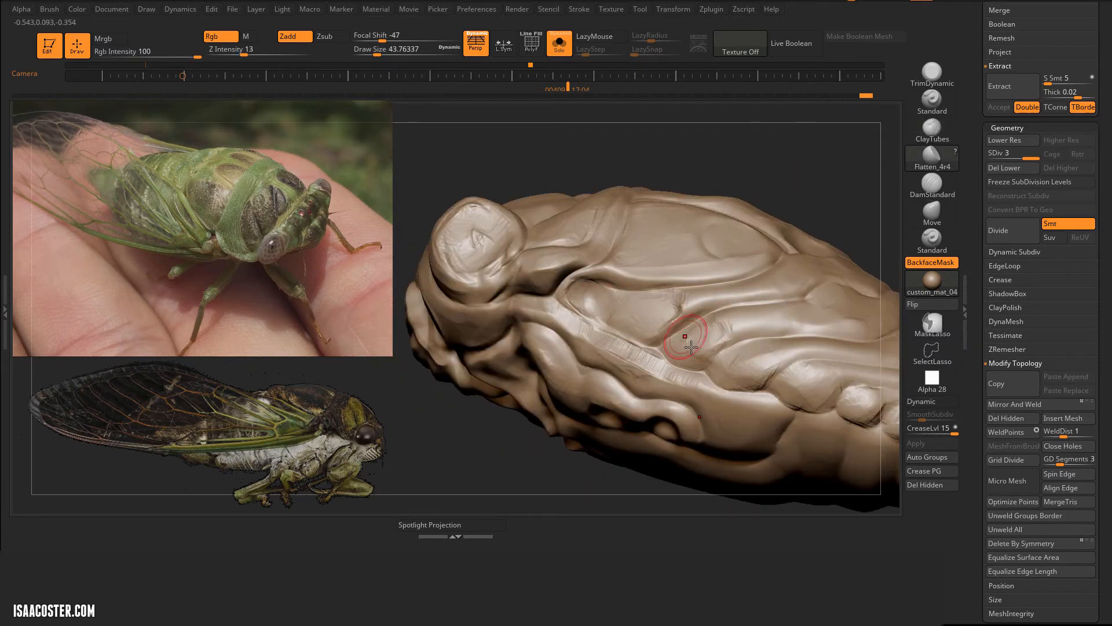
right_drag(691, 348, 542, 367)
mouse_move(670, 290)
right_down()
mouse_move(539, 437)
mouse_move(678, 285)
right_up()
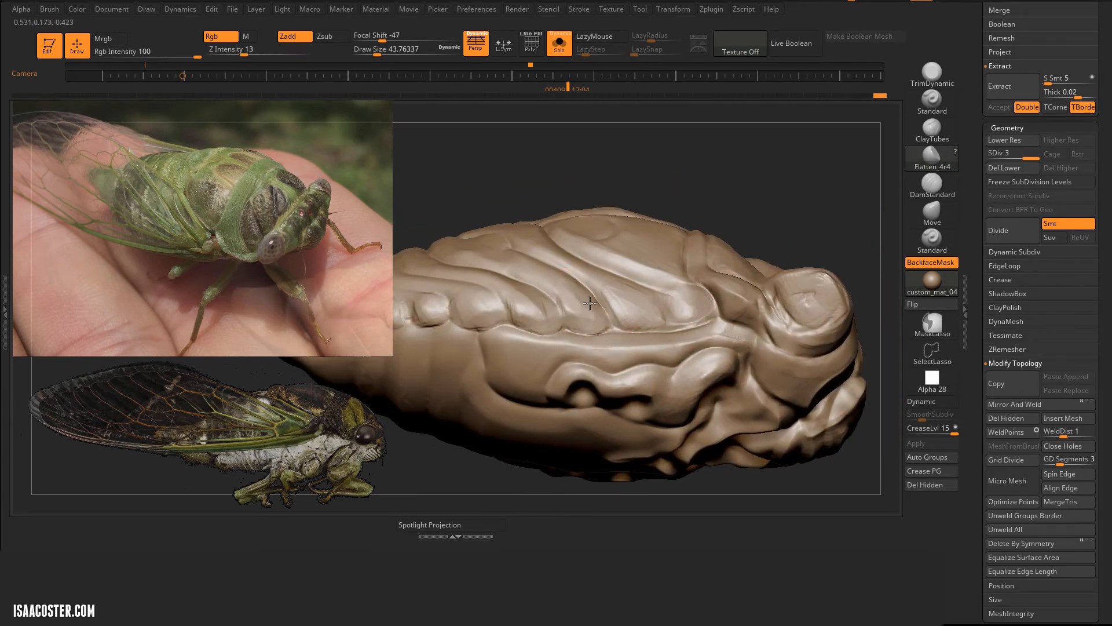
mouse_move(631, 229)
right_down()
mouse_move(699, 354)
mouse_move(566, 315)
mouse_move(570, 394)
mouse_move(603, 324)
right_up()
click(932, 213)
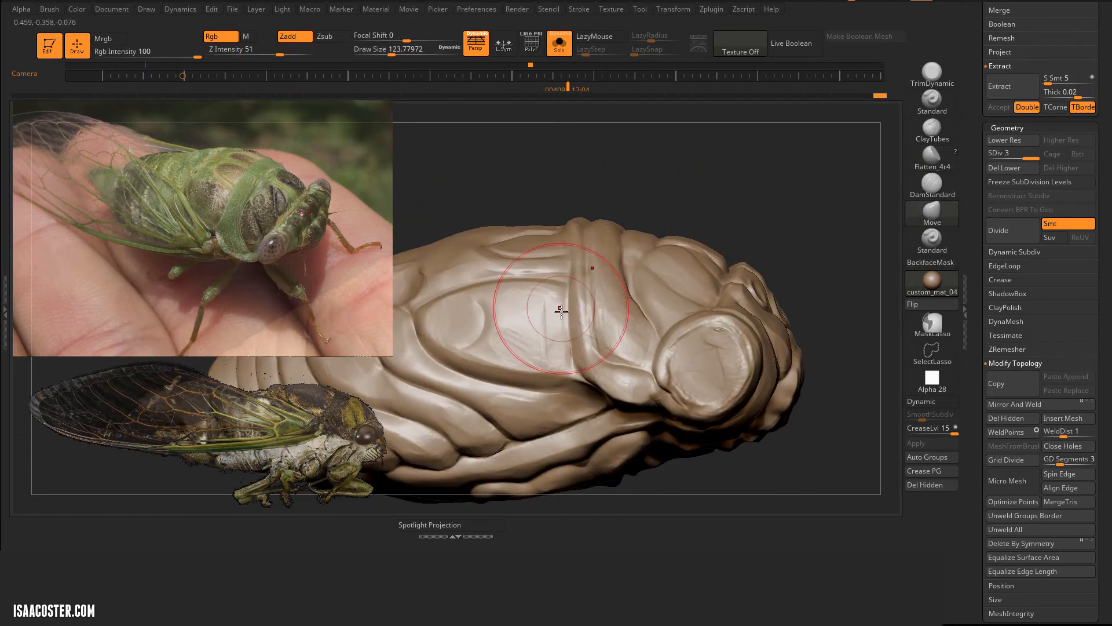
mouse_move(580, 406)
right_down()
mouse_move(583, 436)
mouse_move(733, 154)
mouse_move(584, 169)
mouse_move(551, 156)
mouse_move(536, 278)
right_up()
Step: Deepen the grooves between the abdomen segments near the tail with DamStandard at draw size 54
key(b)
key(d)
key(s)
drag(506, 415, 506, 419)
mouse_move(471, 301)
mouse_down()
mouse_move(454, 342)
mouse_move(453, 406)
mouse_up()
right_drag(458, 440, 493, 457)
drag(490, 298, 487, 387)
right_drag(492, 429, 539, 464)
mouse_move(512, 259)
mouse_down()
mouse_move(494, 281)
mouse_move(500, 307)
mouse_up()
right_drag(521, 417, 551, 370)
drag(525, 246, 553, 307)
right_drag(655, 432, 648, 371)
drag(584, 260, 578, 376)
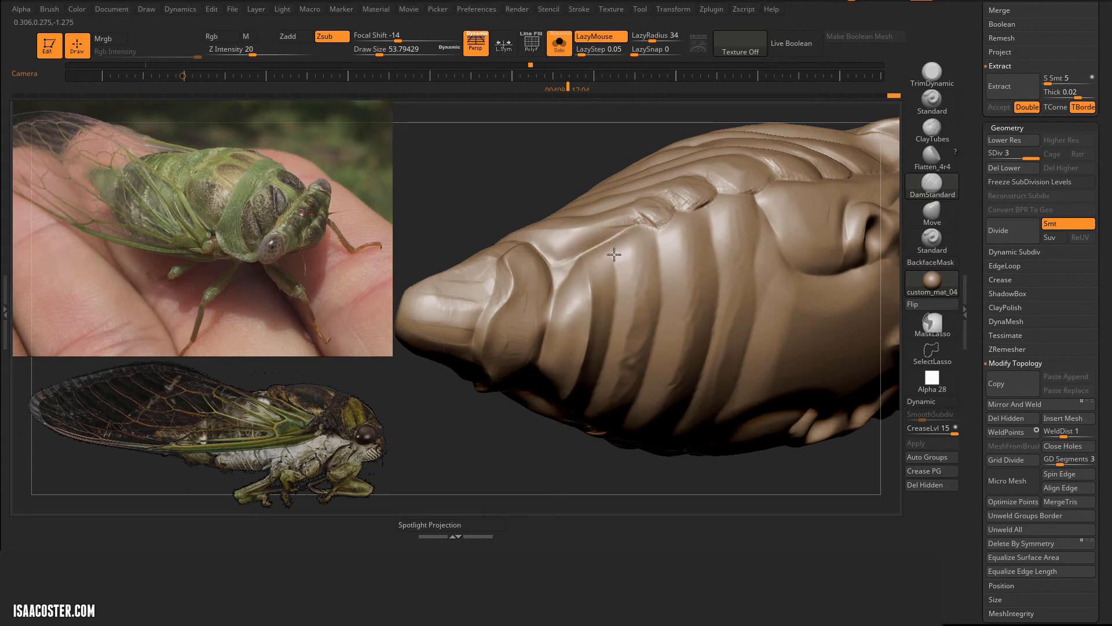
Step: Continue the segment grooves across the side and underside of the abdomen with DamStandard at draw size 54
drag(614, 254, 586, 414)
mouse_move(652, 226)
mouse_down()
mouse_move(664, 270)
mouse_move(625, 428)
mouse_up()
mouse_move(700, 206)
mouse_down()
mouse_move(712, 226)
mouse_move(675, 435)
mouse_up()
drag(550, 463, 490, 472)
drag(691, 185, 690, 276)
mouse_move(735, 232)
mouse_down()
mouse_move(702, 283)
mouse_move(686, 368)
mouse_up()
drag(474, 461, 484, 382)
drag(663, 141, 730, 234)
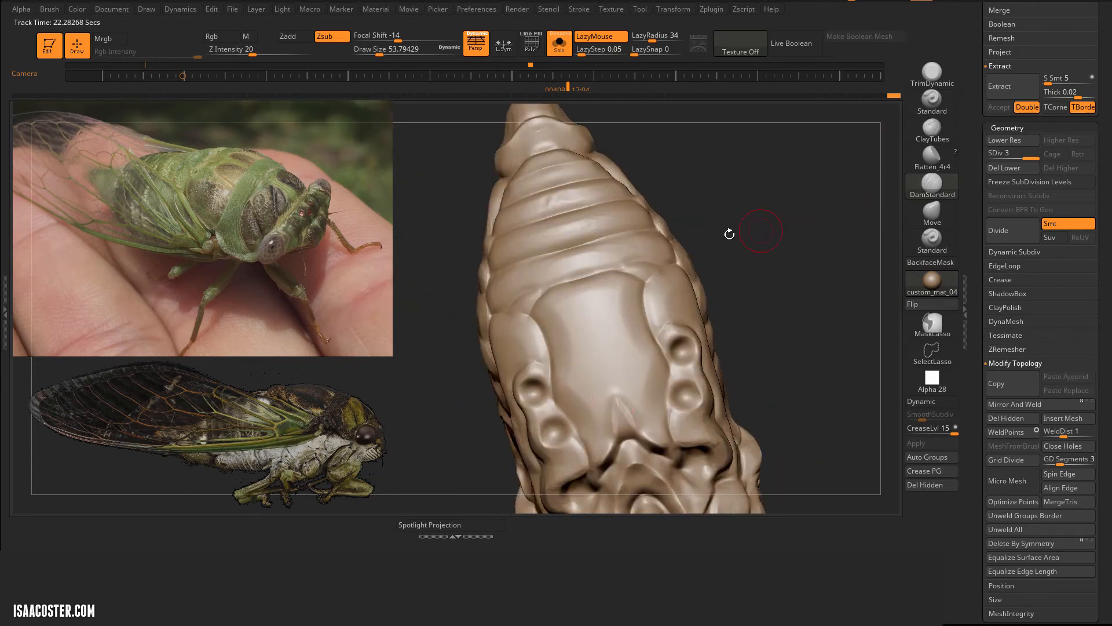
Step: Carve paired creases along the midline of the abdomen's underside with DamStandard at draw size 54
right_drag(619, 386, 593, 235)
drag(592, 236, 585, 219)
mouse_move(618, 239)
mouse_down()
mouse_move(561, 164)
mouse_move(581, 152)
mouse_up()
alt+right_drag(620, 117, 626, 209)
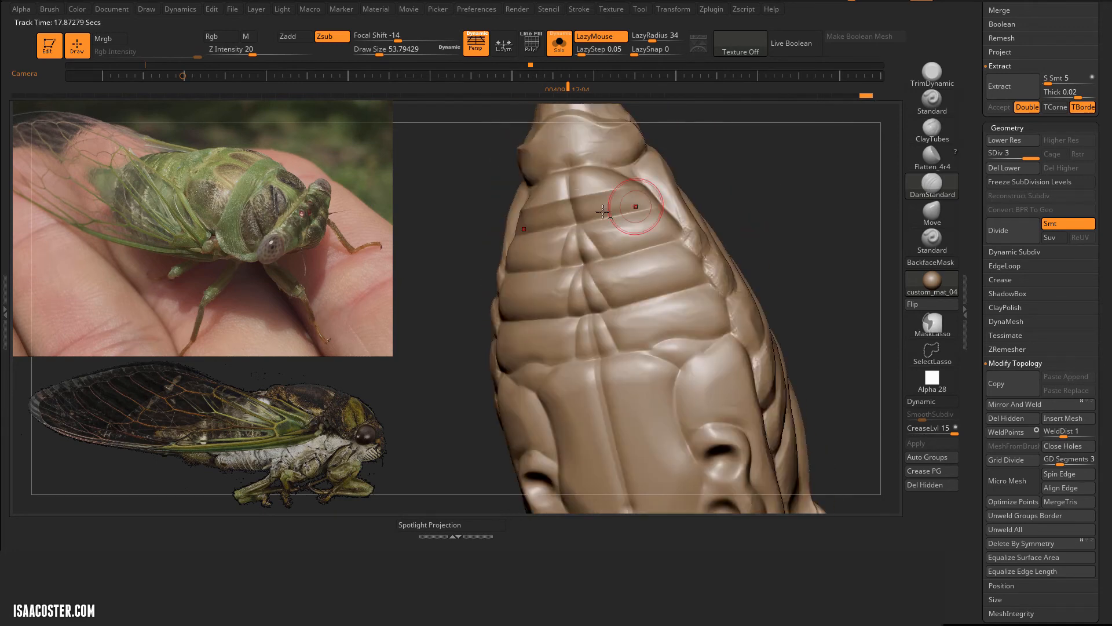
drag(596, 226, 560, 127)
alt+right_drag(564, 168, 570, 260)
drag(571, 265, 567, 201)
Step: Extend the midline creases over the belly plate and outline the areas beside the leg sockets with DamStandard at draw size 54
alt+right_drag(591, 452, 604, 255)
mouse_move(609, 267)
mouse_down()
mouse_move(660, 424)
mouse_move(715, 462)
mouse_up()
right_drag(689, 371, 672, 348)
mouse_move(611, 278)
mouse_down()
mouse_move(693, 442)
mouse_move(731, 467)
mouse_up()
drag(723, 467, 693, 272)
right_drag(710, 295, 689, 284)
drag(698, 285, 729, 251)
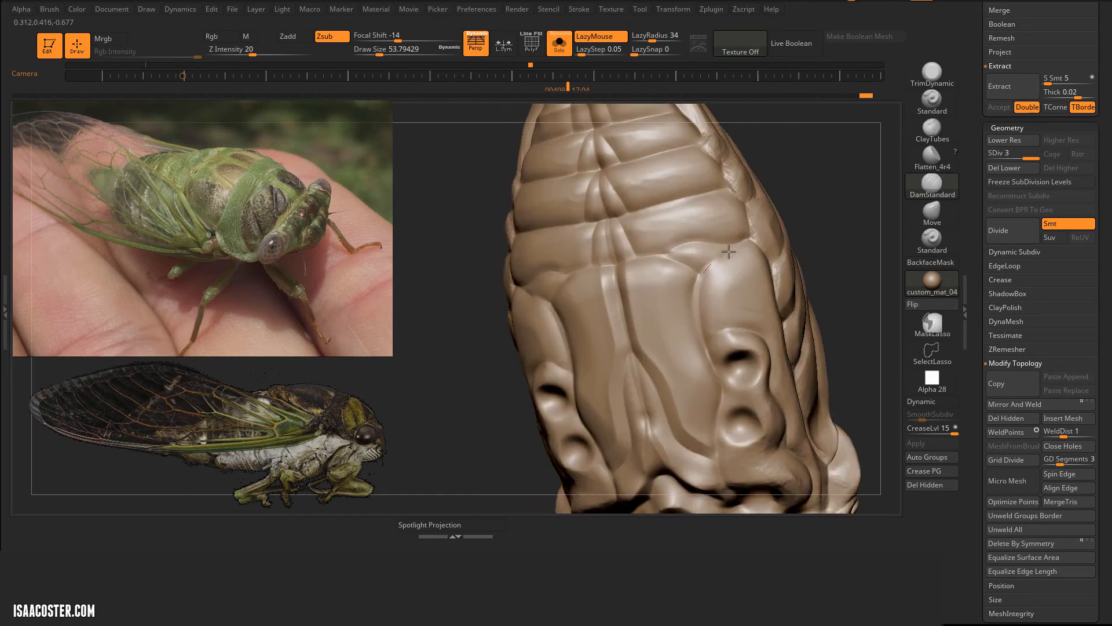
Step: Flatten the segments on the underside of the abdomen with TrimDynamic at draw size 54
click(930, 77)
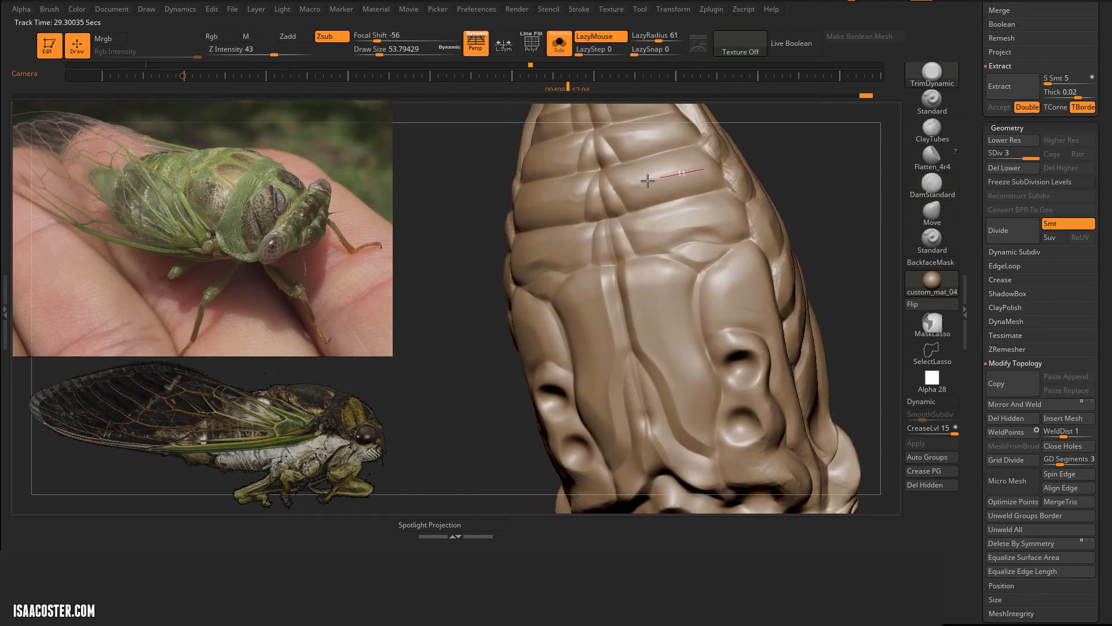
drag(847, 160, 771, 186)
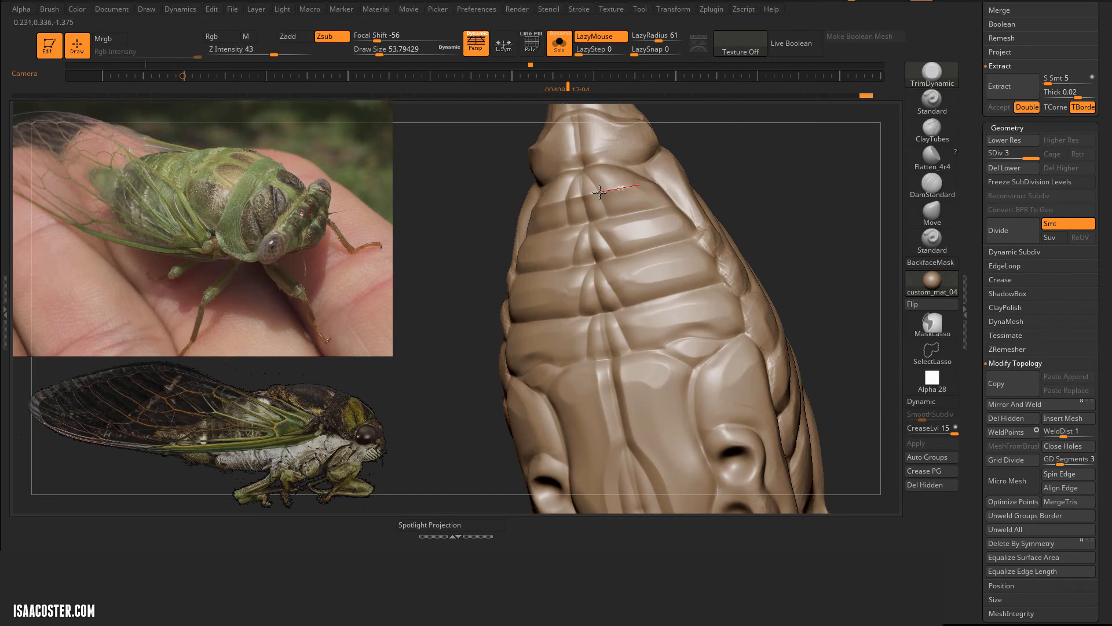
drag(600, 193, 550, 202)
mouse_move(804, 200)
alt+mouse_down()
mouse_move(802, 173)
mouse_move(825, 198)
alt+mouse_up()
drag(783, 237, 481, 339)
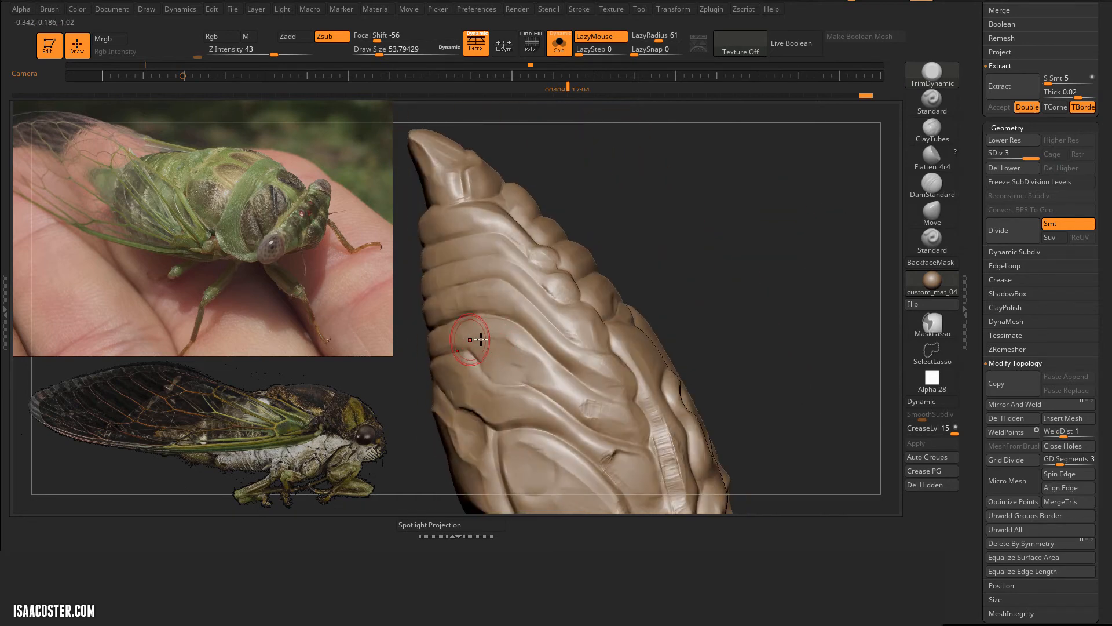
Step: Plane the segments and plates on the upper side of the abdomen and rear thorax with TrimDynamic at draw size 54
drag(801, 295, 789, 252)
drag(522, 398, 540, 400)
drag(720, 316, 709, 296)
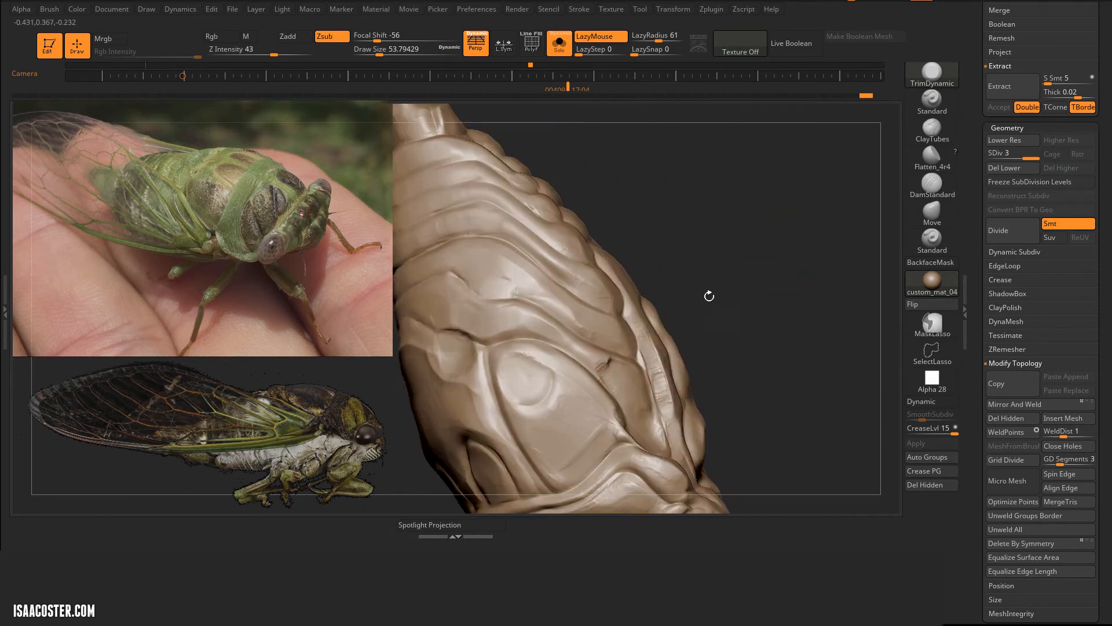
drag(591, 360, 587, 359)
mouse_move(704, 284)
mouse_down()
mouse_move(672, 249)
mouse_move(728, 271)
mouse_up()
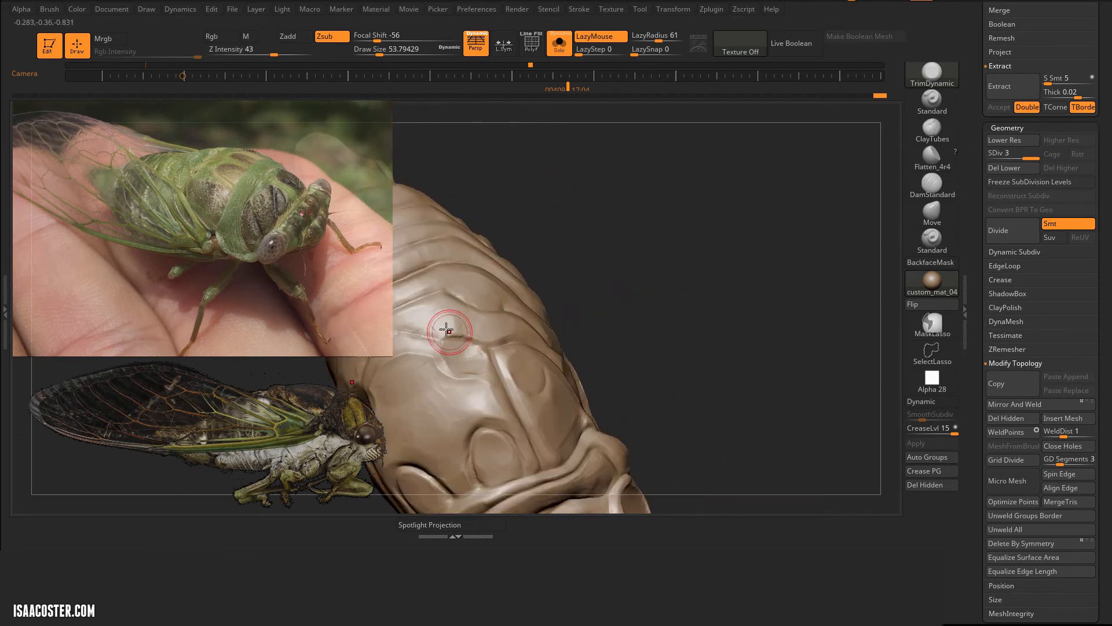
drag(444, 312, 492, 295)
drag(559, 278, 494, 266)
mouse_move(578, 188)
mouse_down()
mouse_move(792, 171)
mouse_move(753, 197)
mouse_up()
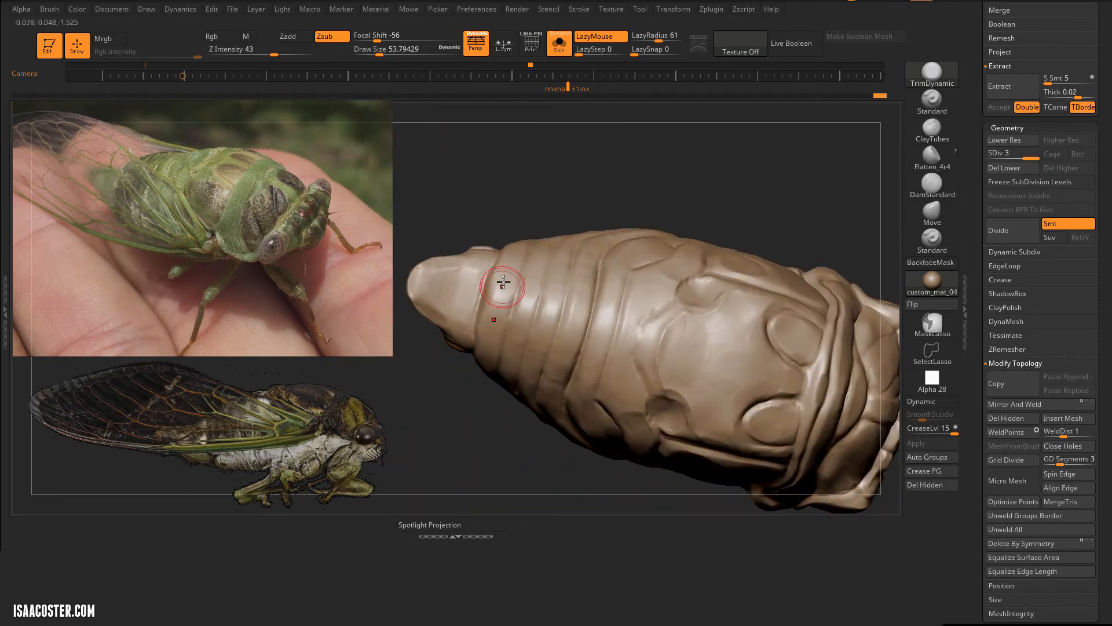
drag(550, 393, 549, 397)
drag(719, 199, 734, 345)
drag(784, 181, 789, 160)
Step: Carve a crease behind the rear thorax plates with DamStandard, and flatten the surrounding surface with Flatten_4r4, both at draw size 54
click(932, 186)
drag(582, 454, 557, 347)
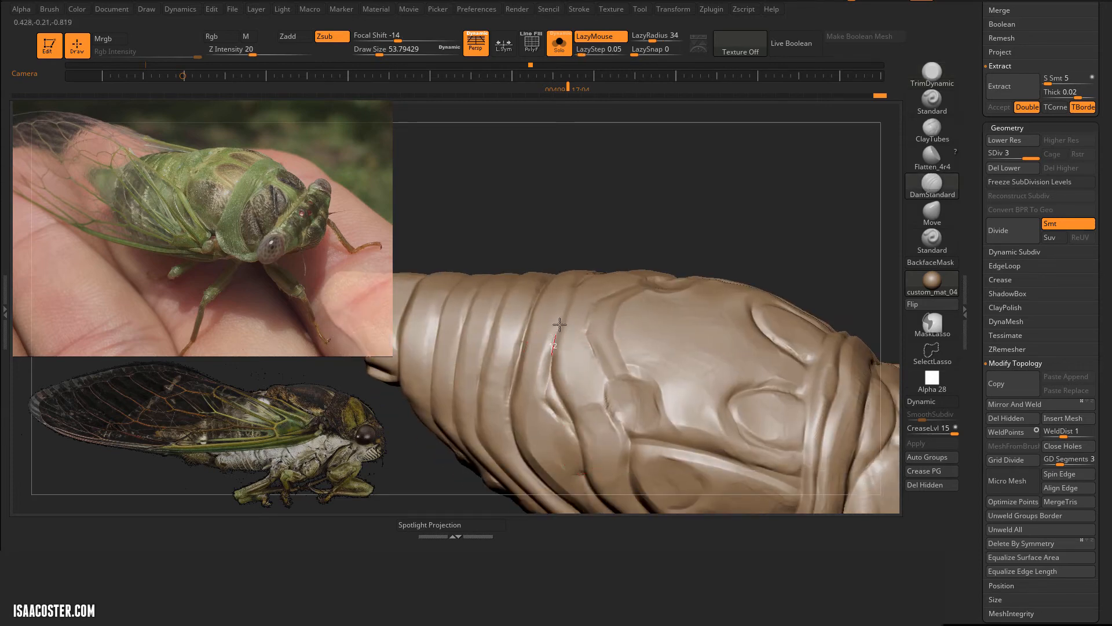
click(932, 158)
mouse_move(666, 182)
mouse_down()
mouse_move(665, 298)
mouse_move(600, 346)
mouse_up()
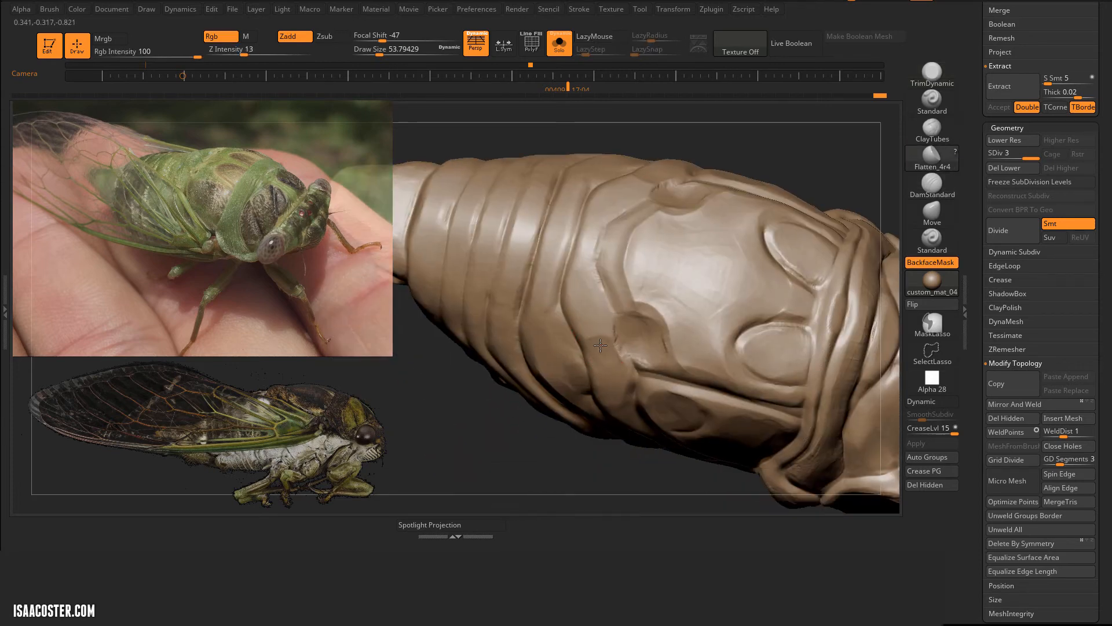
mouse_move(748, 136)
mouse_down()
mouse_move(755, 149)
mouse_move(559, 154)
mouse_move(571, 197)
mouse_up()
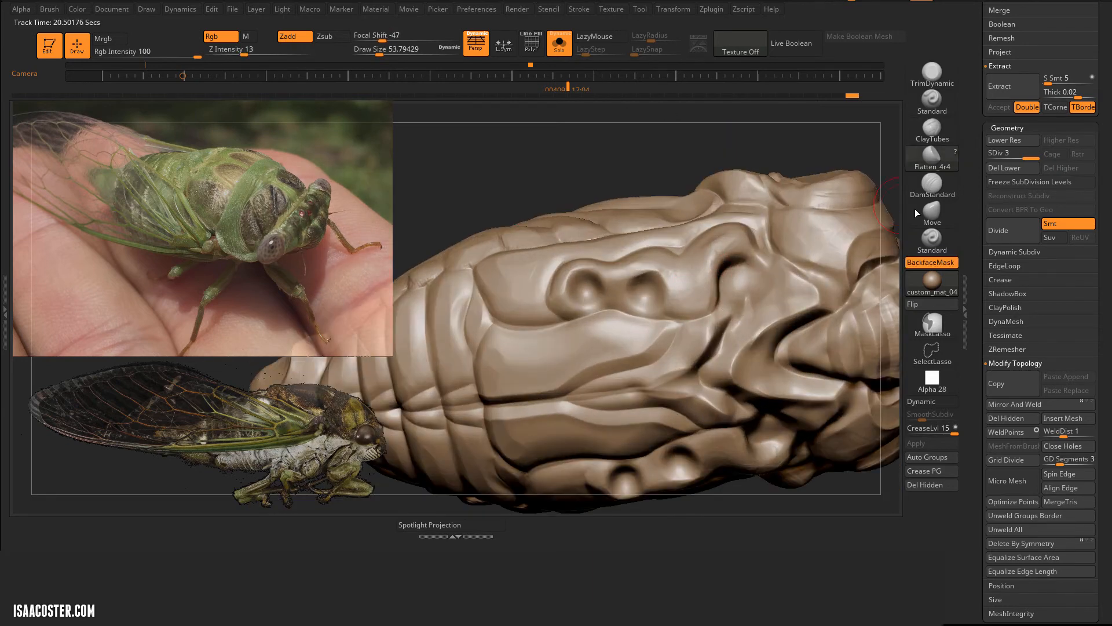
Step: Plane the surfaces around the leg sockets and along the thorax underside with TrimDynamic at draw size 54
click(932, 72)
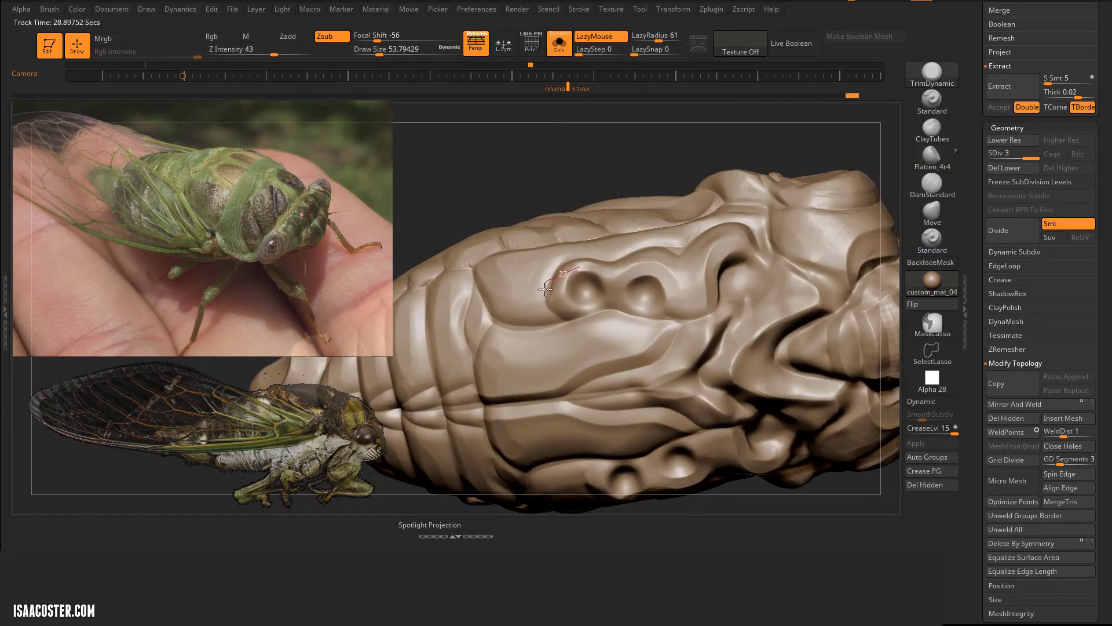
drag(545, 289, 545, 290)
drag(522, 174, 493, 174)
drag(781, 134, 666, 231)
mouse_move(875, 266)
mouse_down()
mouse_move(815, 273)
mouse_move(755, 209)
mouse_up()
drag(799, 174, 835, 162)
drag(666, 223, 721, 255)
drag(840, 185, 822, 231)
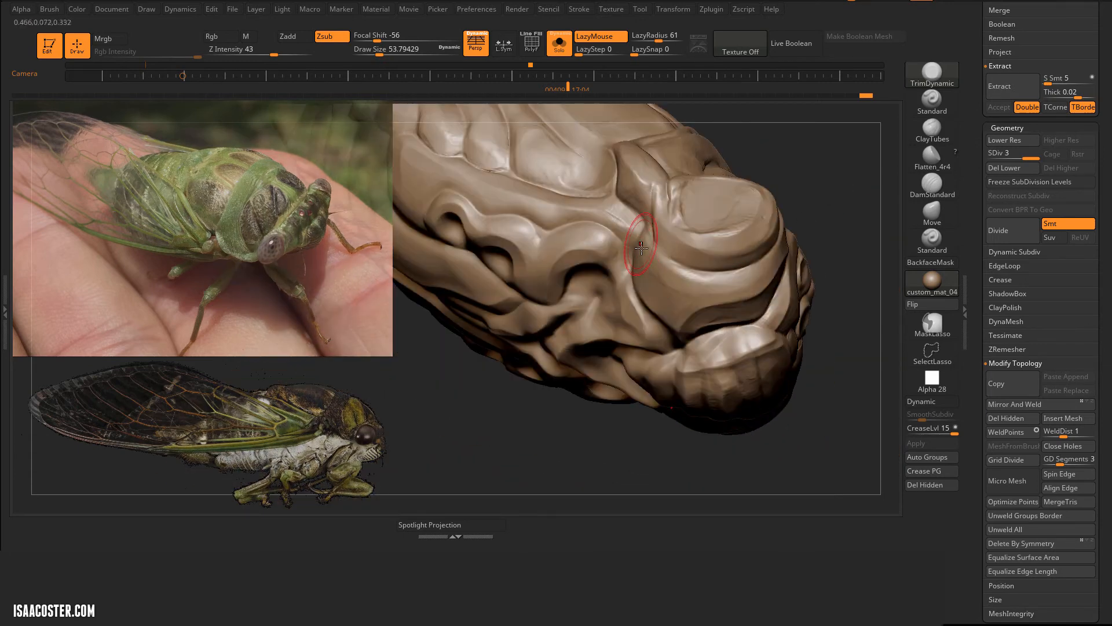
Step: Plane the side plates, collar and upper thorax behind the eye socket with TrimDynamic at draw size 54
drag(650, 223, 638, 260)
drag(840, 185, 834, 220)
drag(634, 241, 580, 190)
right_drag(580, 190, 531, 273)
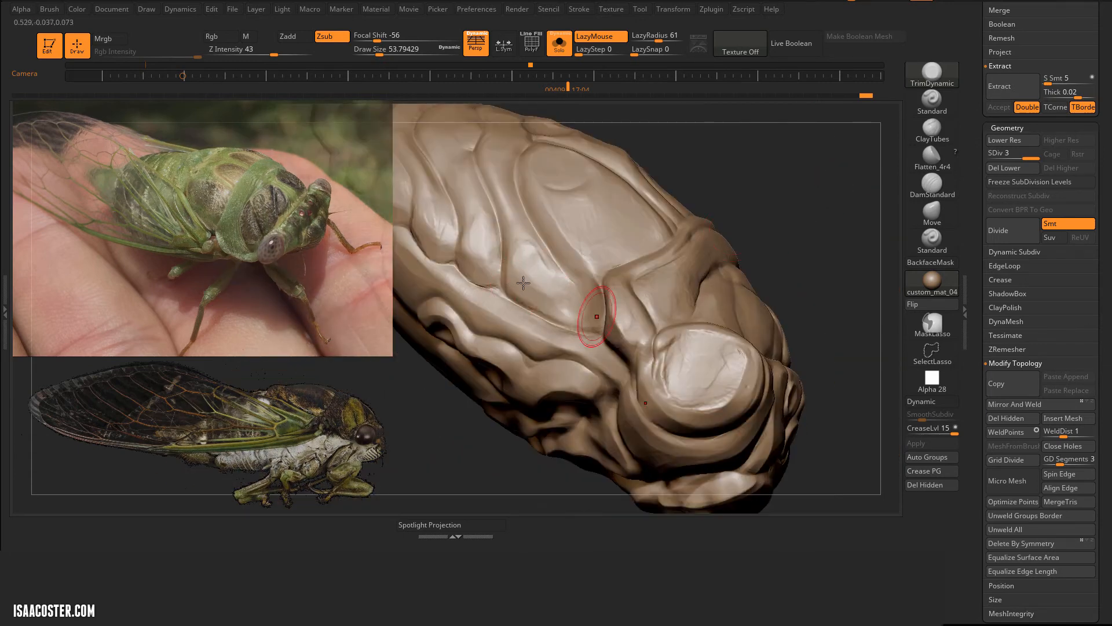
right_drag(424, 162, 574, 231)
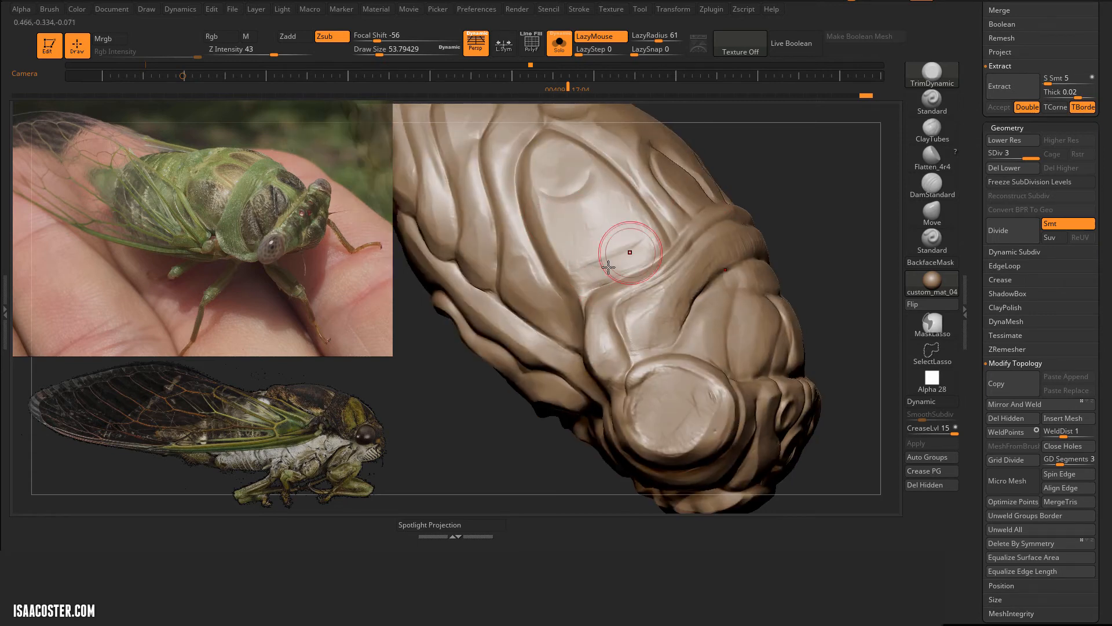
drag(854, 179, 869, 188)
drag(646, 333, 713, 278)
mouse_move(869, 232)
mouse_down()
mouse_move(811, 223)
mouse_move(874, 232)
mouse_up()
Step: Carve fine creases across the top of the head between the eye sockets with DamStandard at draw size 28.75
click(932, 186)
drag(898, 195, 842, 202)
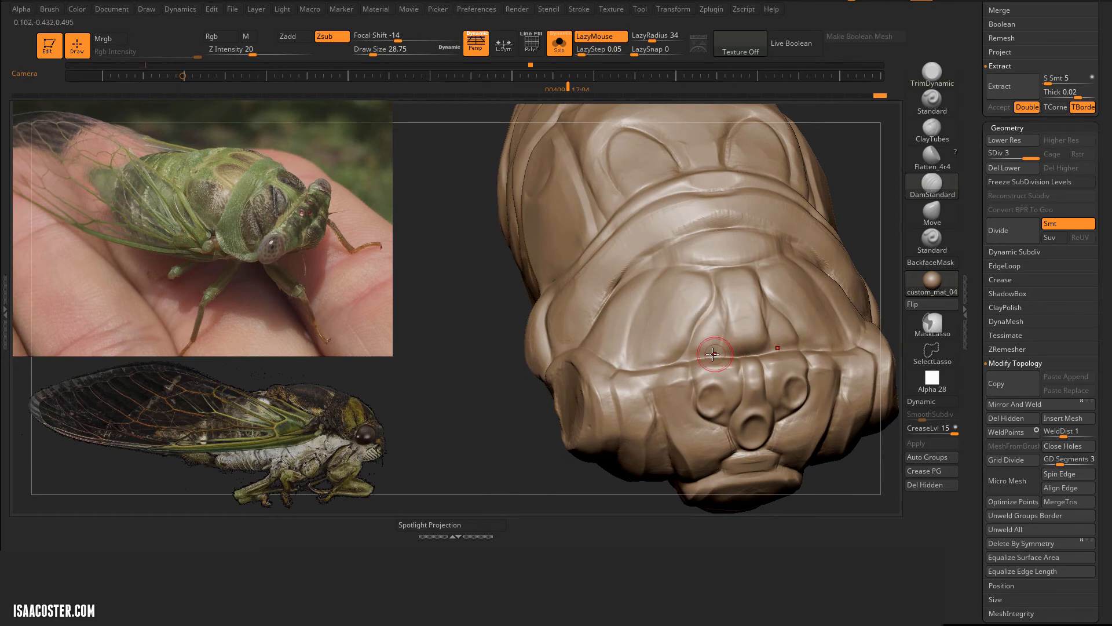
right_drag(712, 353, 639, 365)
drag(608, 285, 689, 275)
drag(855, 220, 811, 139)
Step: Show all parts, select the front legs and plane their upper segments with TrimDynamic at draw size 31
click(559, 44)
mouse_move(797, 203)
alt+mouse_down()
mouse_move(777, 137)
mouse_move(770, 191)
alt+mouse_up()
alt+click(649, 362)
alt+drag(683, 342, 695, 394)
click(932, 74)
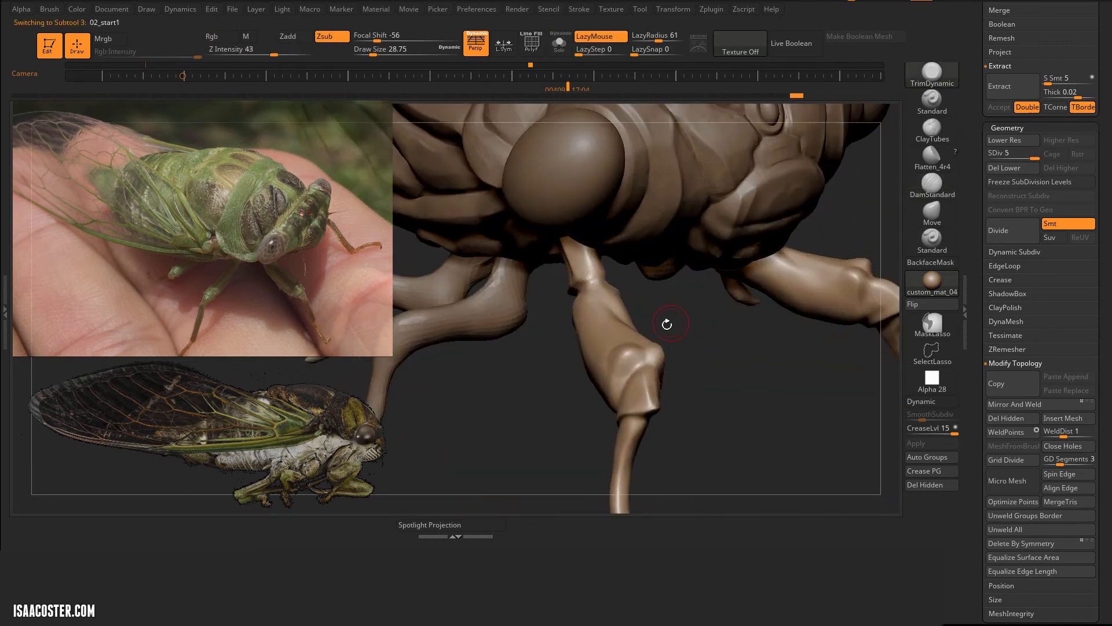
drag(648, 333, 628, 351)
drag(723, 401, 834, 313)
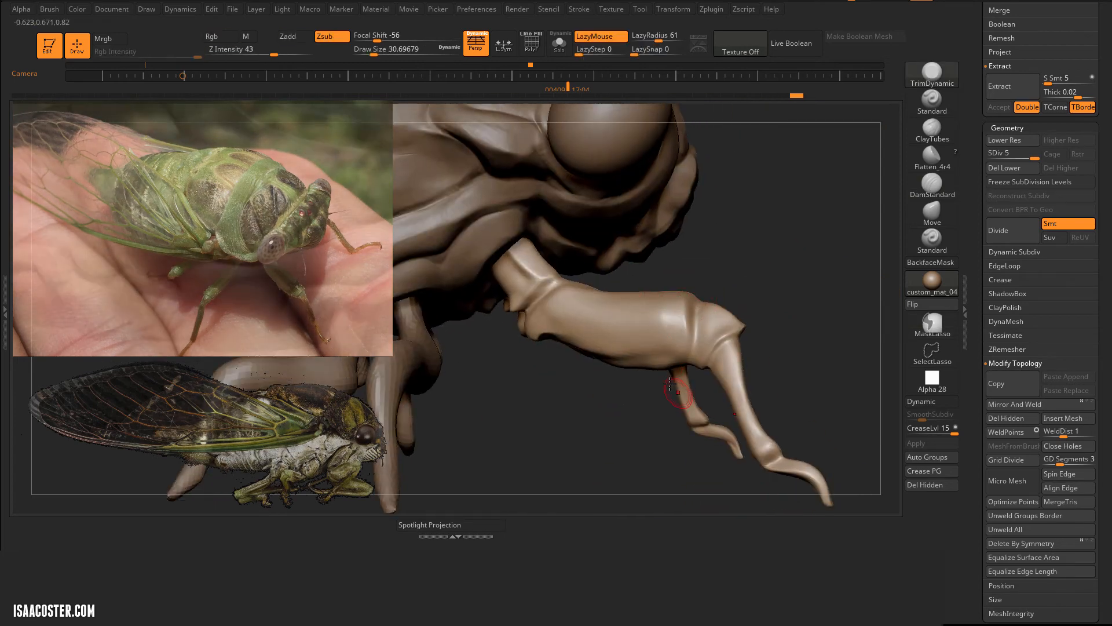
drag(601, 348, 597, 349)
Step: Plane the knees and lower segments of the front legs with TrimDynamic
mouse_move(583, 436)
mouse_down()
mouse_move(721, 347)
mouse_move(706, 254)
mouse_up()
drag(665, 295, 678, 373)
drag(710, 419, 723, 440)
drag(763, 453, 655, 405)
mouse_move(656, 184)
mouse_down()
mouse_move(722, 243)
mouse_move(797, 221)
mouse_move(857, 231)
mouse_up()
mouse_move(824, 186)
mouse_down()
mouse_move(769, 246)
mouse_move(774, 237)
mouse_up()
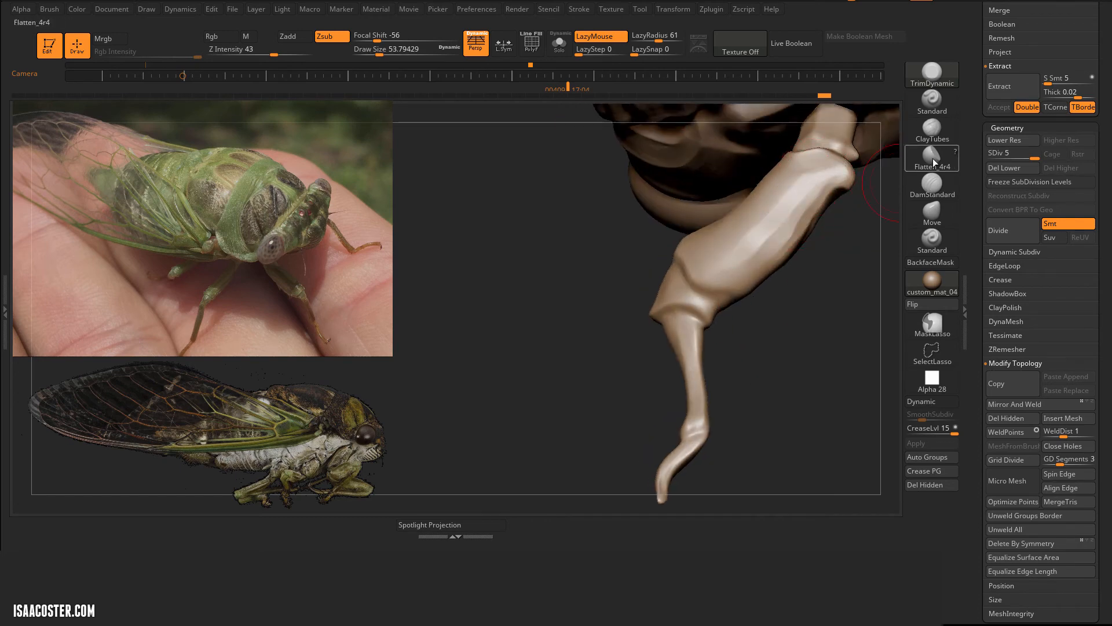
Step: Flatten the knees and lower segments of the front legs with Flatten_4r4 at draw size 36.93
click(932, 156)
drag(810, 198, 791, 223)
drag(823, 354, 750, 384)
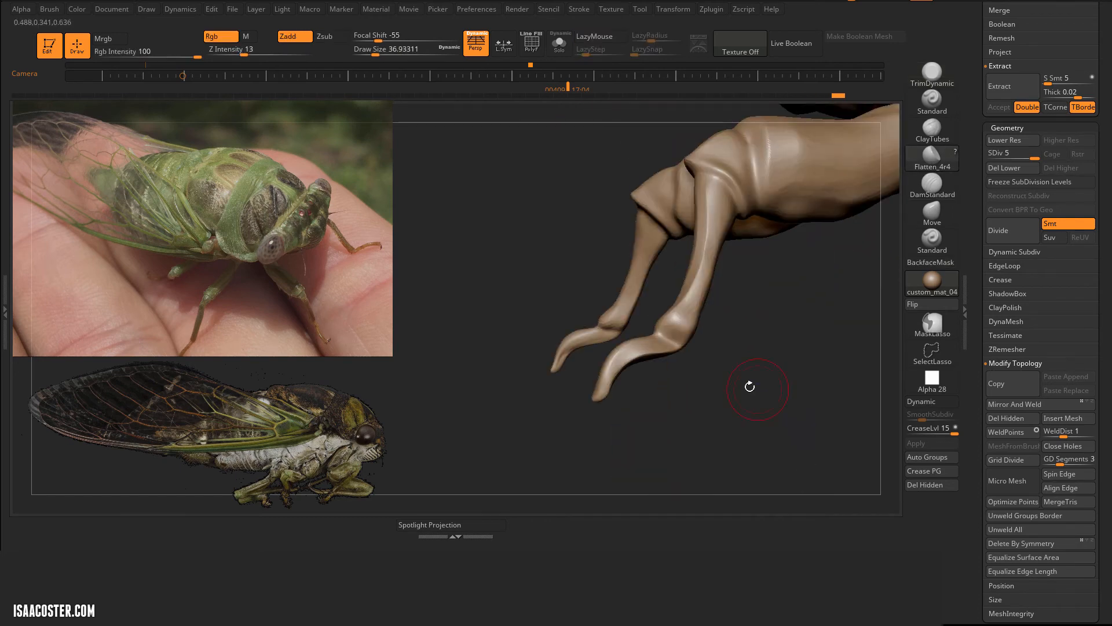
mouse_move(750, 385)
ctrl+right_down()
mouse_move(811, 325)
mouse_move(765, 417)
ctrl+right_up()
drag(765, 418, 804, 425)
ctrl+right_drag(805, 425, 676, 360)
drag(675, 360, 658, 318)
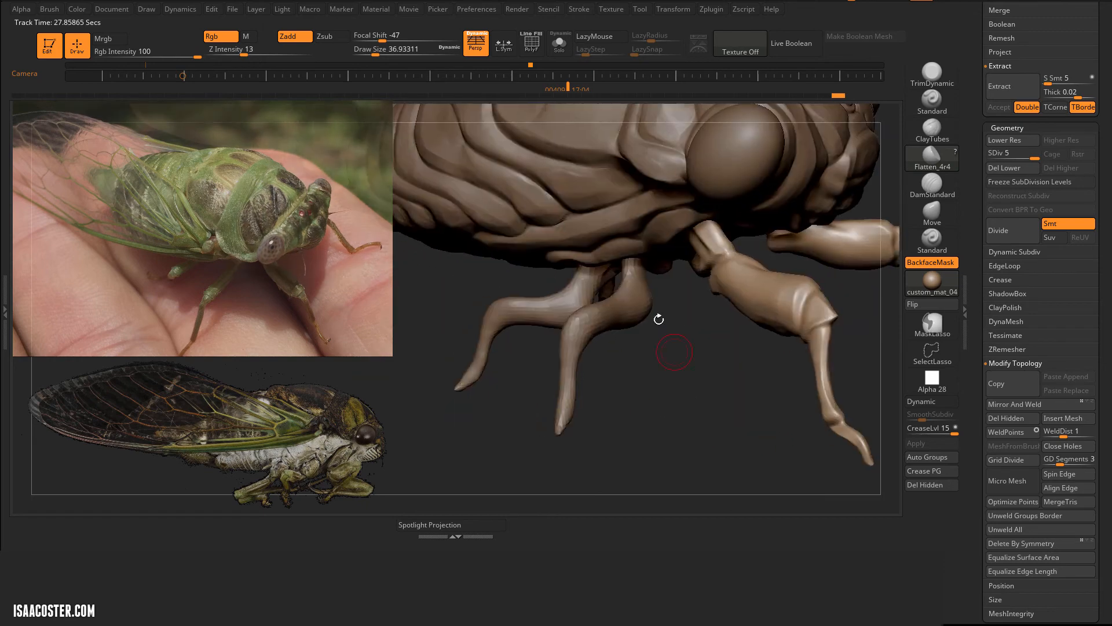
Step: Isolate the middle legs and remesh them with DynaMesh at resolution 280
alt+click(634, 307)
key(alt+s)
drag(735, 349, 777, 400)
drag(979, 317, 980, 75)
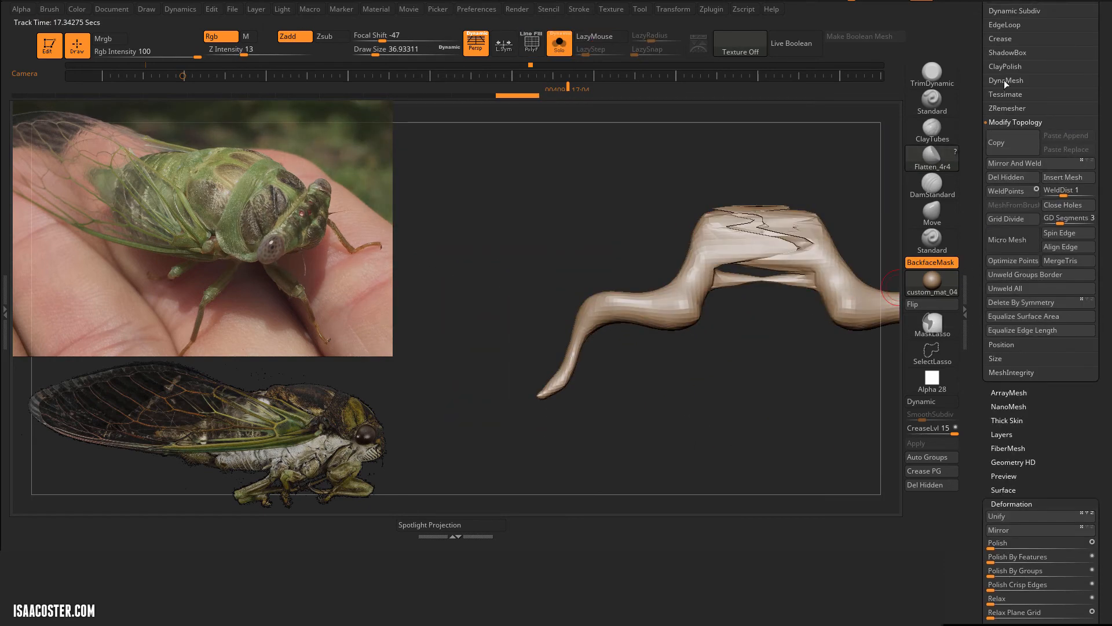
click(1004, 80)
click(1013, 101)
click(898, 126)
alt+drag(895, 145, 765, 172)
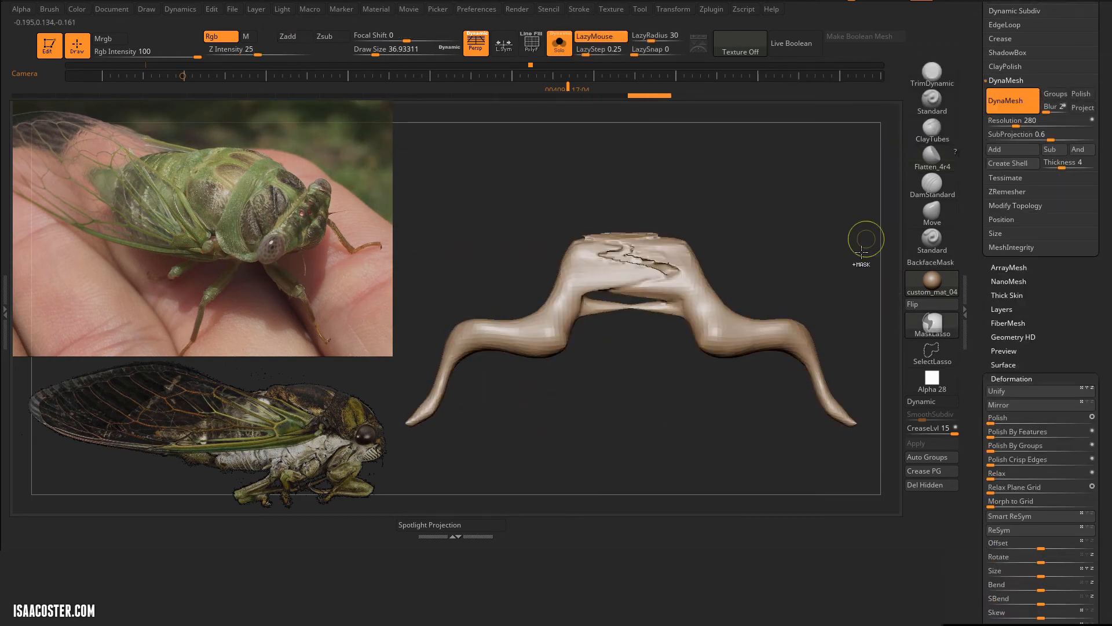
Step: Mirror and weld the middle legs, and box-select the bridge of geometry joining them to remove it from the mesh
click(1007, 80)
click(1027, 123)
click(934, 353)
ctrl+shift+click(937, 360)
ctrl+shift+click(521, 402)
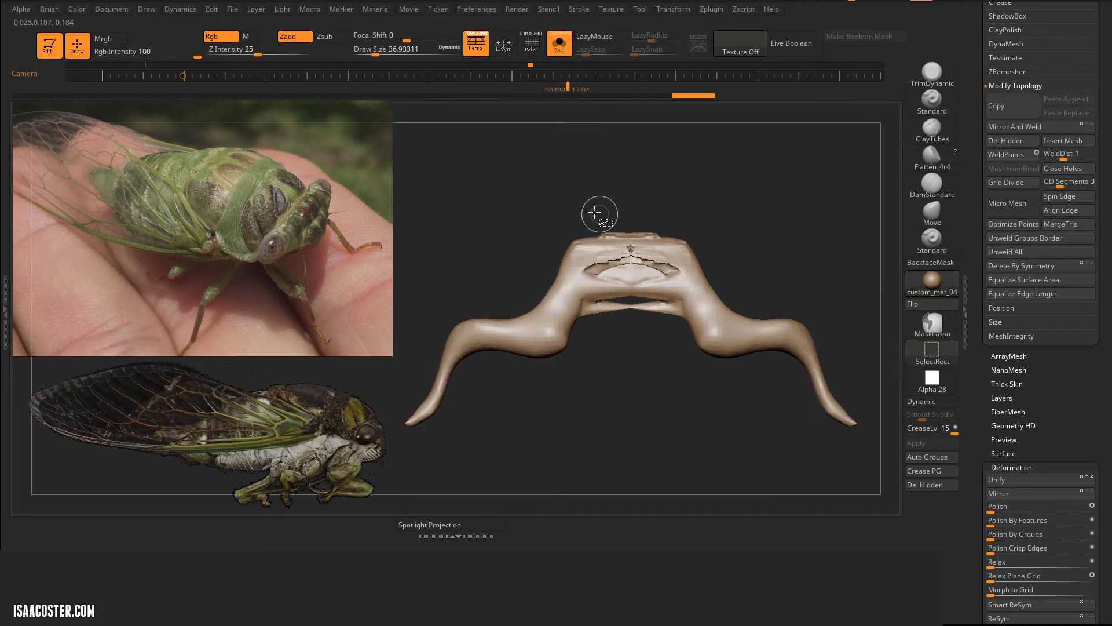
ctrl+alt+shift+drag(590, 200, 674, 332)
Step: Smooth the cut upper ends of the middle legs at draw size 83.49
key(s)
drag(802, 260, 825, 237)
shift+drag(581, 247, 583, 268)
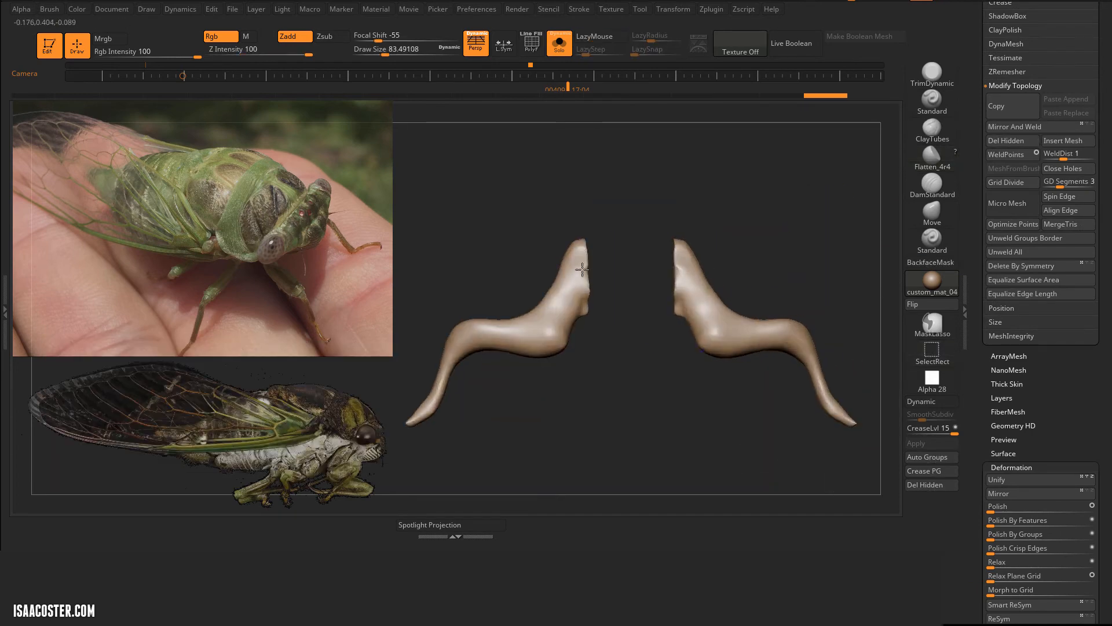
mouse_move(747, 400)
mouse_down()
mouse_move(733, 238)
mouse_move(701, 232)
mouse_up()
shift+drag(664, 174, 659, 203)
mouse_move(811, 232)
mouse_down()
mouse_move(777, 251)
mouse_move(849, 195)
mouse_up()
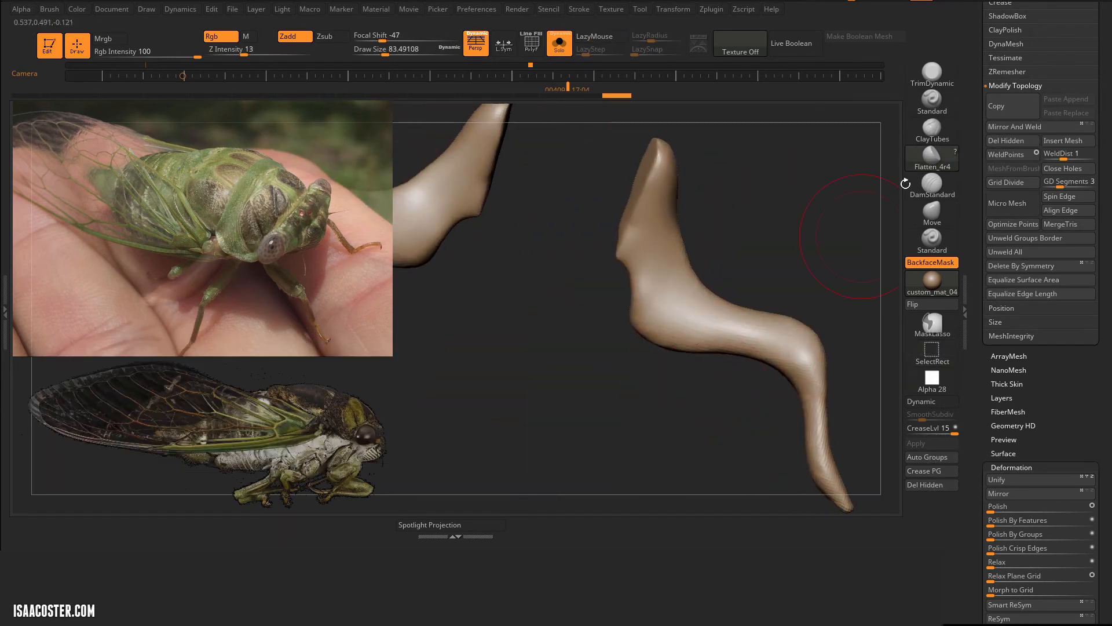
Step: Reshape the upper segment and knee bend of the middle legs with Move at draw size 80.22
click(931, 214)
drag(689, 342, 693, 321)
drag(754, 362, 785, 312)
mouse_move(736, 303)
mouse_down()
mouse_move(742, 287)
mouse_move(771, 297)
mouse_up()
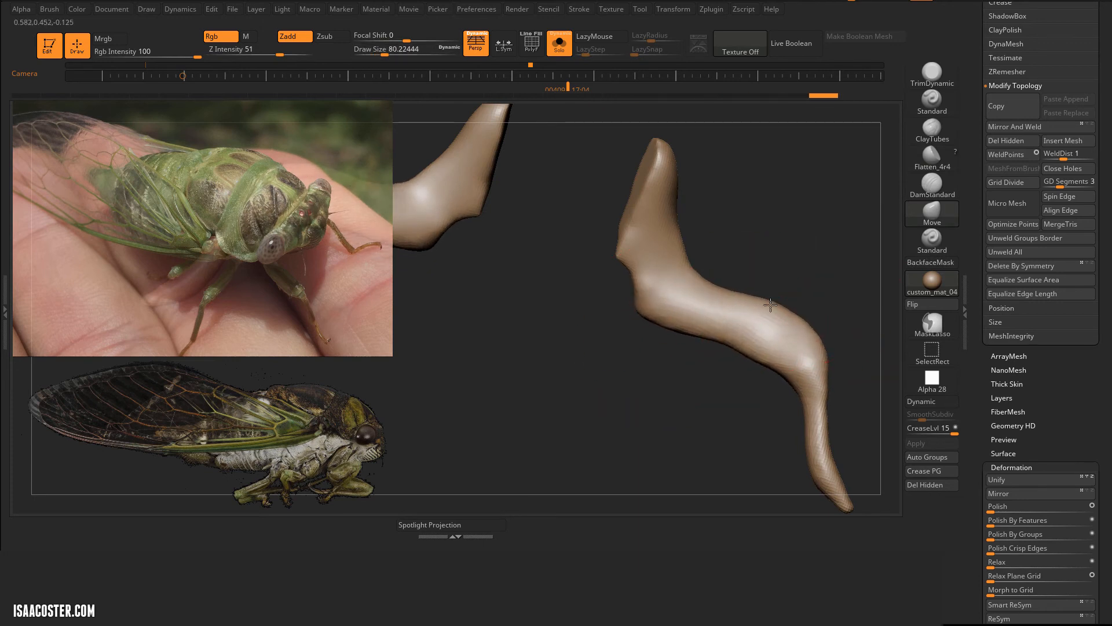
drag(760, 361, 763, 351)
drag(666, 325, 666, 331)
alt+drag(840, 354, 776, 308)
shift+drag(753, 333, 758, 370)
Step: Carve a crease around the knees of the middle legs with DamStandard
click(932, 186)
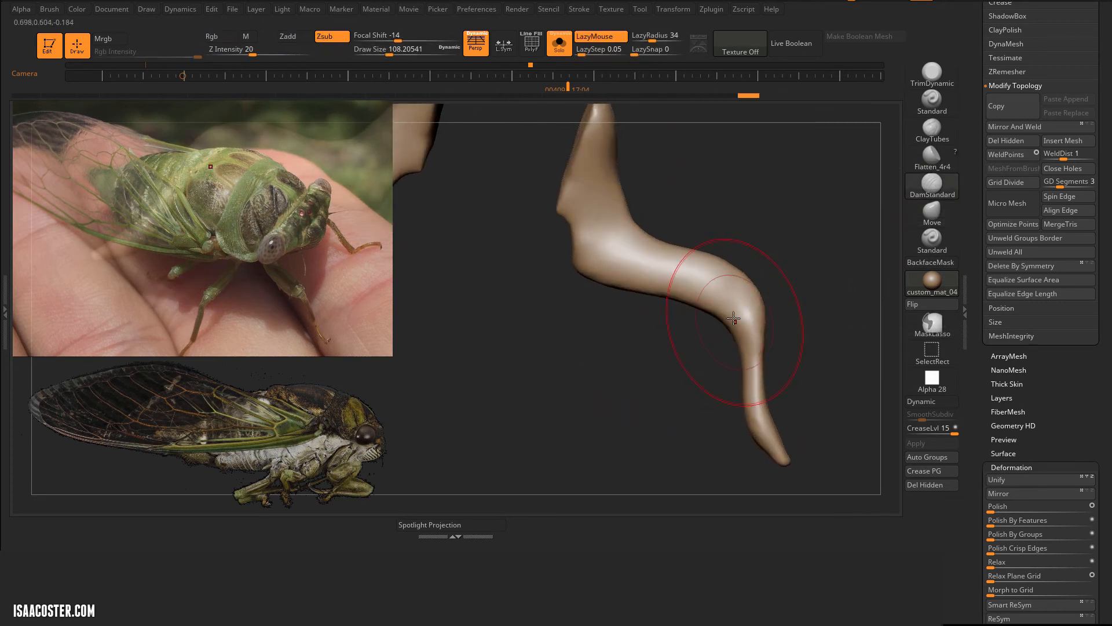
drag(741, 324, 770, 292)
drag(806, 289, 643, 295)
mouse_move(731, 319)
mouse_down()
mouse_move(667, 281)
mouse_move(824, 273)
mouse_move(785, 345)
mouse_move(830, 329)
mouse_up()
mouse_move(783, 506)
mouse_down()
mouse_move(765, 284)
mouse_move(759, 304)
mouse_up()
Step: Build up the knees and upper segments of the middle legs with ClayTubes at draw size 34.79
click(932, 130)
drag(678, 304, 709, 292)
mouse_move(680, 319)
mouse_down()
mouse_move(721, 301)
mouse_move(684, 315)
mouse_up()
mouse_move(759, 298)
mouse_down()
mouse_move(813, 303)
mouse_move(758, 307)
mouse_up()
drag(704, 328, 690, 316)
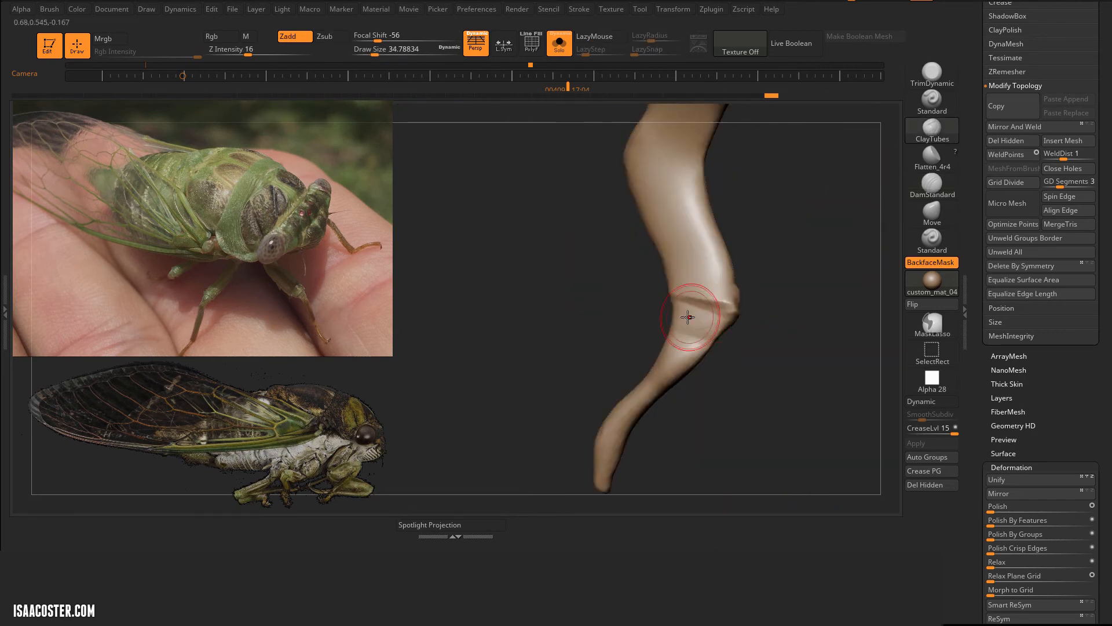
drag(782, 301, 753, 290)
drag(675, 278, 643, 228)
drag(782, 249, 747, 290)
drag(608, 296, 596, 278)
mouse_move(800, 278)
mouse_down()
mouse_move(705, 259)
mouse_move(747, 255)
mouse_up()
Step: Carve creases around the hip joints of the middle legs with DamStandard, separating the base from the upper segment
click(934, 184)
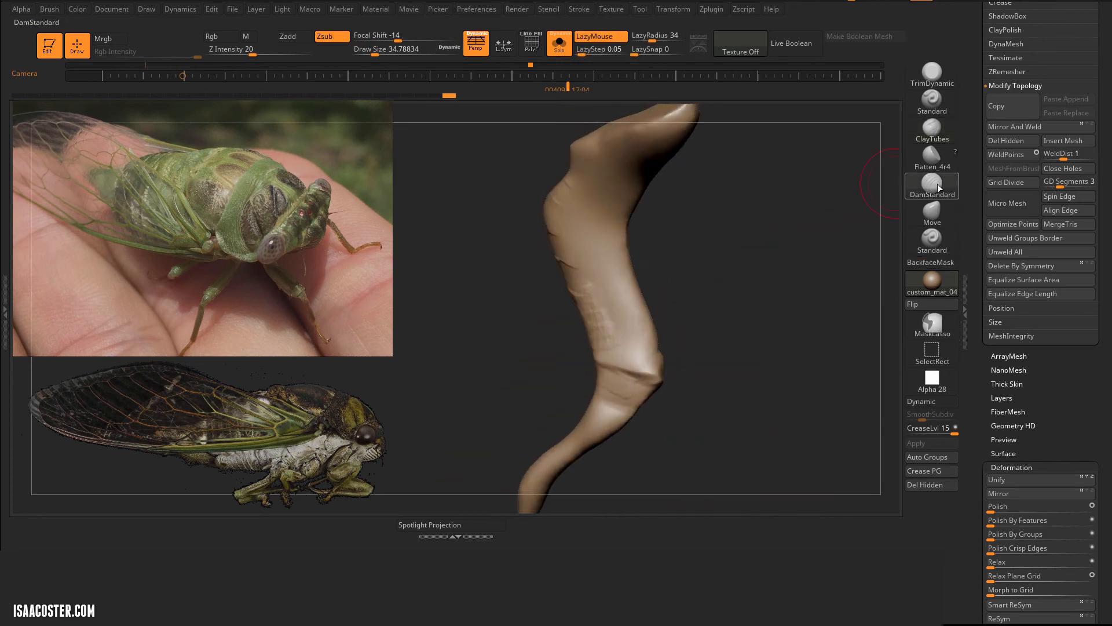
drag(551, 181, 578, 218)
drag(747, 232, 784, 232)
drag(629, 207, 556, 173)
mouse_move(474, 162)
mouse_down()
mouse_move(610, 159)
mouse_move(614, 197)
mouse_up()
mouse_move(667, 229)
mouse_down()
mouse_move(649, 258)
mouse_move(632, 243)
mouse_up()
mouse_move(753, 325)
mouse_down()
mouse_move(771, 261)
mouse_move(753, 203)
mouse_up()
drag(664, 174, 642, 244)
mouse_move(782, 244)
mouse_down()
mouse_move(651, 208)
mouse_move(533, 208)
mouse_move(565, 229)
mouse_up()
mouse_move(735, 325)
mouse_down()
mouse_move(697, 375)
mouse_move(660, 365)
mouse_up()
mouse_move(555, 171)
mouse_down()
mouse_move(504, 348)
mouse_move(551, 188)
mouse_up()
drag(724, 289, 672, 195)
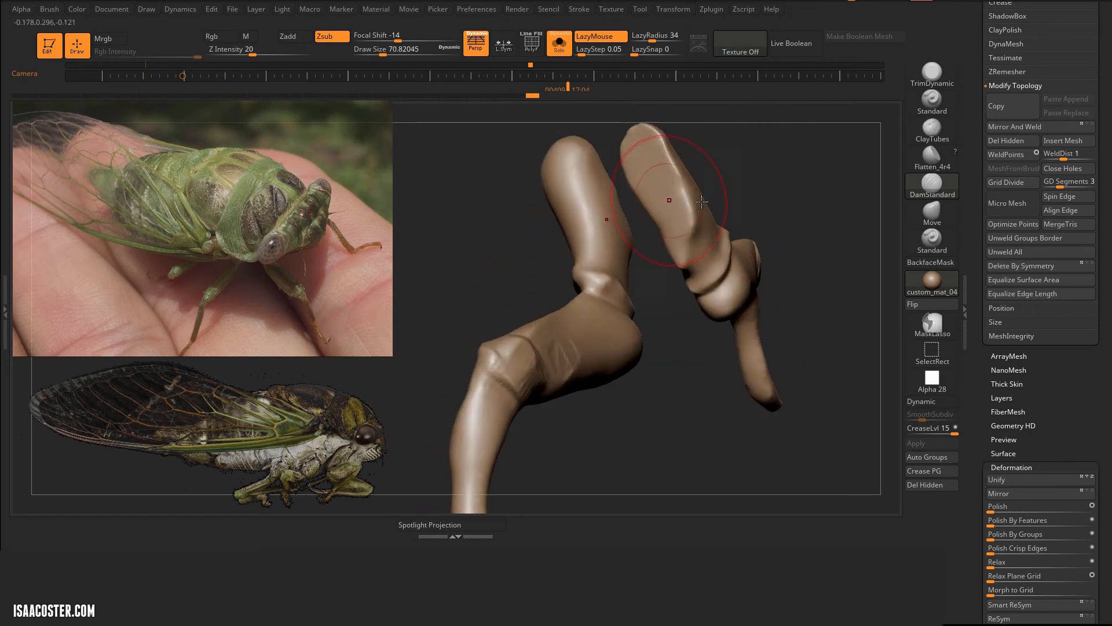
Step: Flatten the upper segments of the middle legs into planes with Flatten_4r4, reducing the draw size to 21.62
click(932, 158)
drag(648, 406, 695, 400)
drag(550, 348, 530, 379)
mouse_move(666, 423)
mouse_down()
mouse_move(626, 444)
mouse_move(655, 405)
mouse_up()
drag(545, 380, 628, 384)
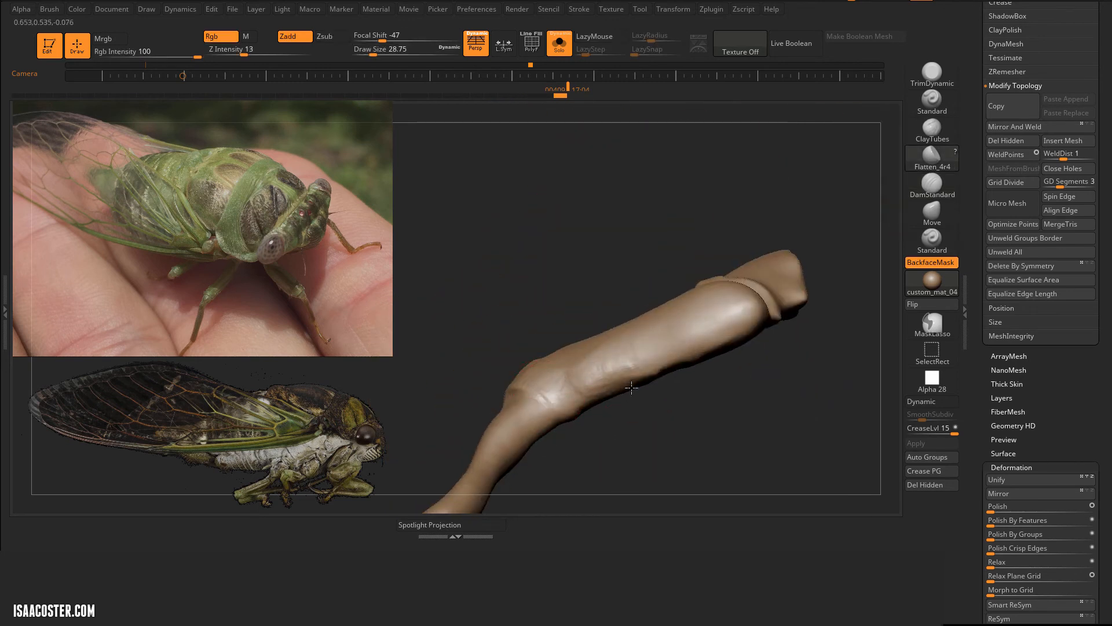
drag(689, 417, 649, 429)
drag(565, 376, 608, 342)
drag(698, 370, 640, 351)
mouse_move(649, 196)
mouse_down()
mouse_move(668, 186)
mouse_move(643, 165)
mouse_up()
drag(746, 244, 744, 318)
drag(684, 417, 666, 383)
drag(667, 363, 620, 349)
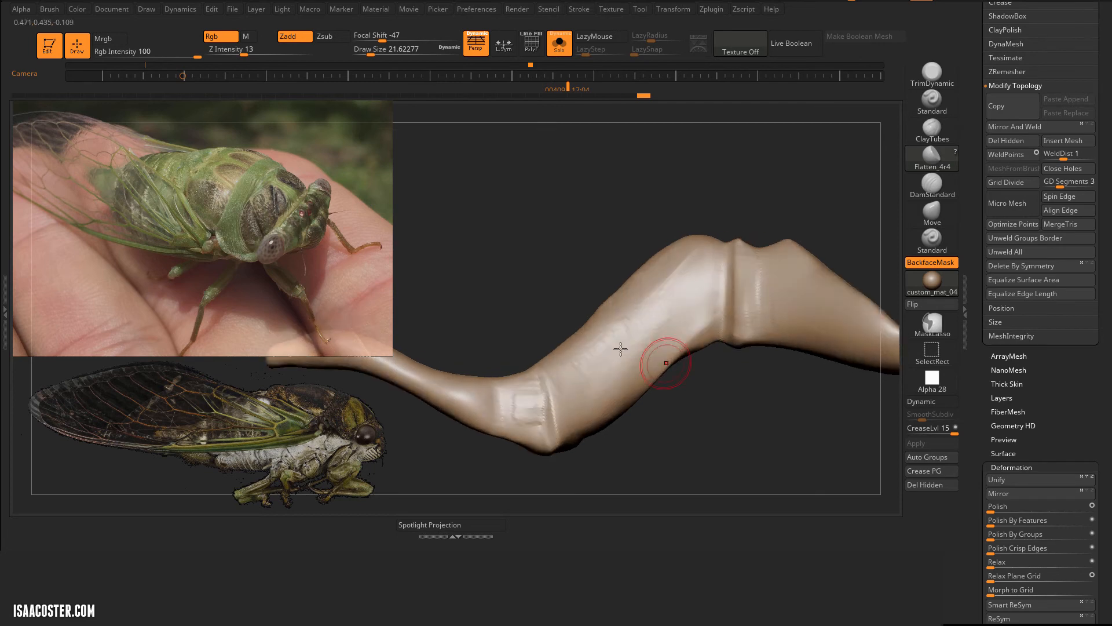
Step: Adjust the silhouette of the middle legs' knees and upper segments with the Move brush
mouse_move(666, 426)
mouse_down()
mouse_move(655, 399)
mouse_move(713, 420)
mouse_up()
click(934, 216)
drag(588, 359, 591, 373)
key(s)
drag(582, 319, 566, 318)
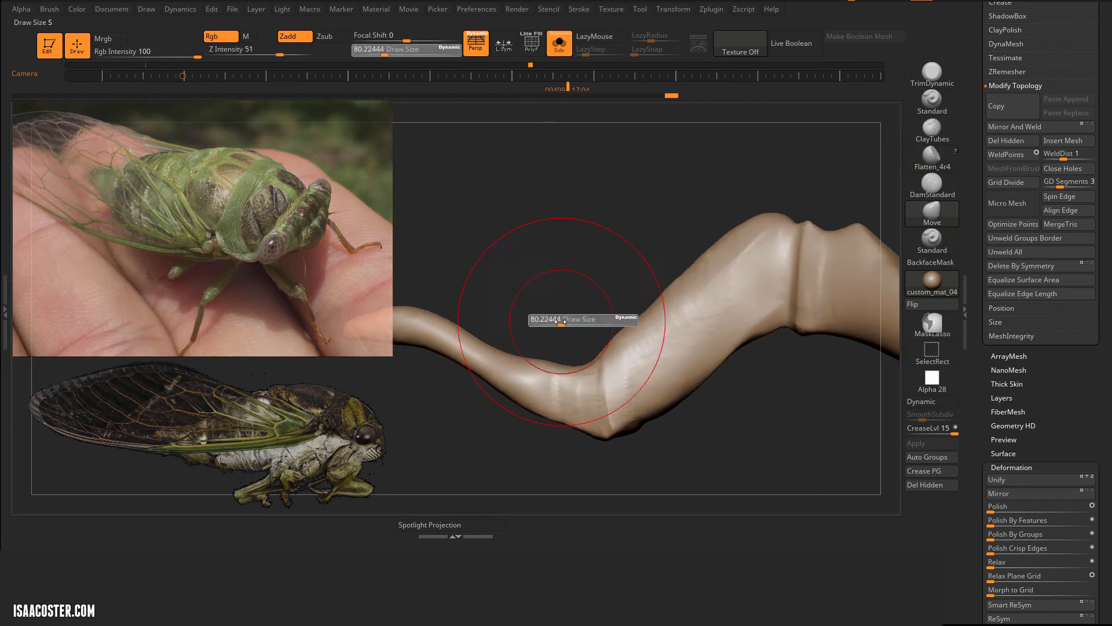
drag(664, 283, 683, 290)
key(s)
drag(670, 294, 683, 315)
mouse_move(686, 400)
mouse_down()
mouse_move(652, 271)
mouse_move(690, 270)
mouse_up()
mouse_move(771, 399)
mouse_down()
mouse_move(740, 432)
mouse_move(840, 323)
mouse_up()
Step: Show all parts and shape the middle legs' lower segments with ClayTubes at draw size 32.71 and Move at 86.82
click(932, 187)
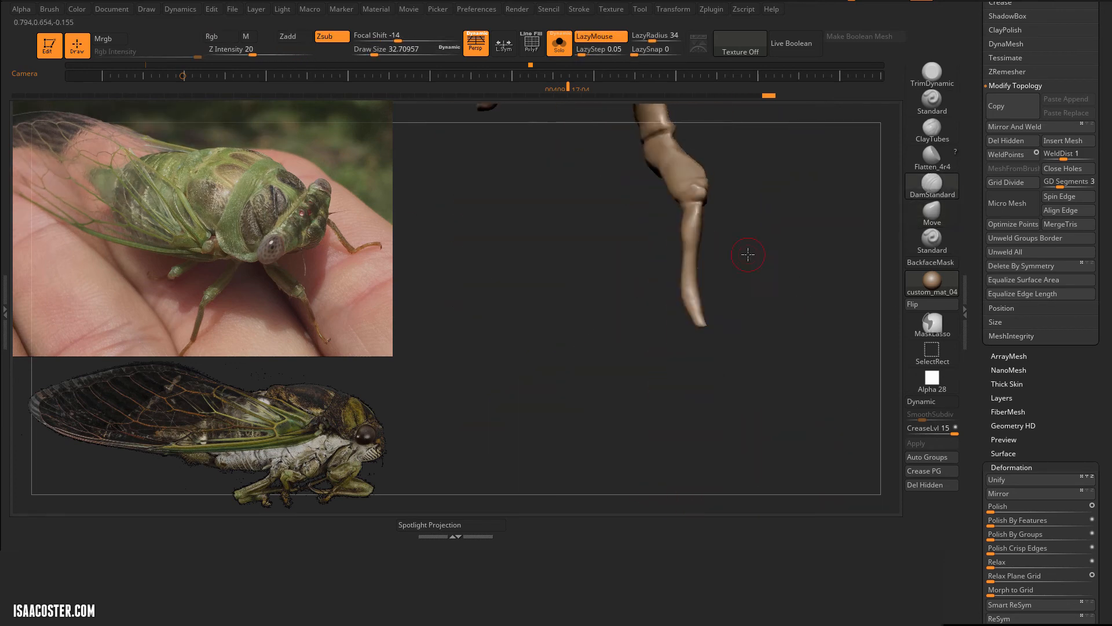
drag(745, 251, 689, 302)
click(559, 41)
drag(725, 377, 579, 292)
click(932, 131)
drag(724, 302, 649, 278)
key(s)
drag(696, 324, 753, 302)
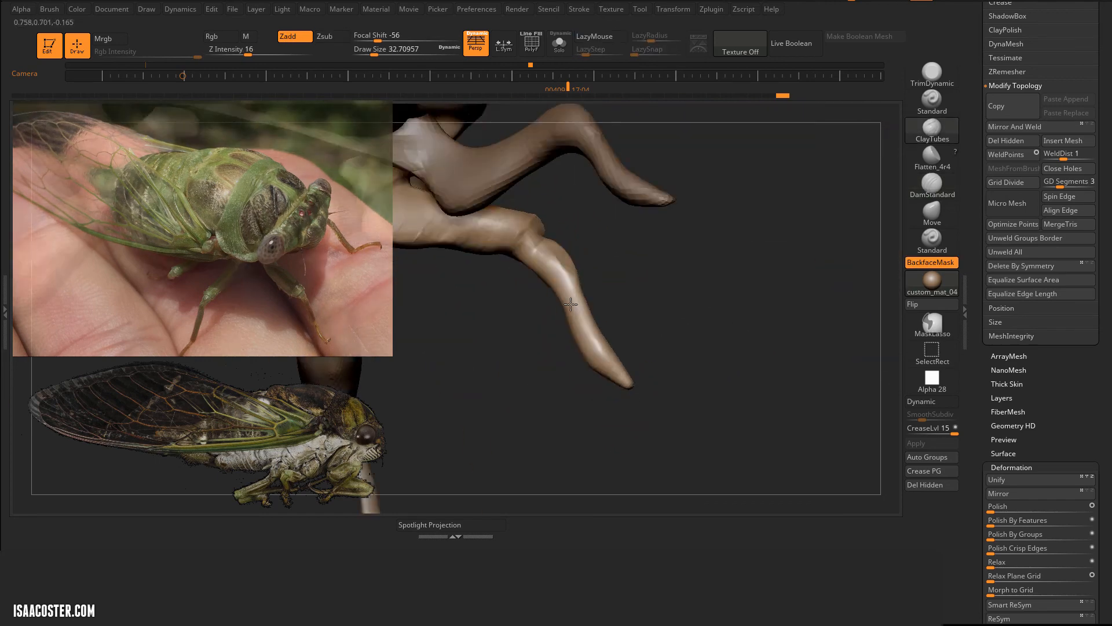
click(928, 214)
mouse_move(666, 278)
mouse_down()
mouse_move(561, 218)
mouse_move(608, 232)
mouse_up()
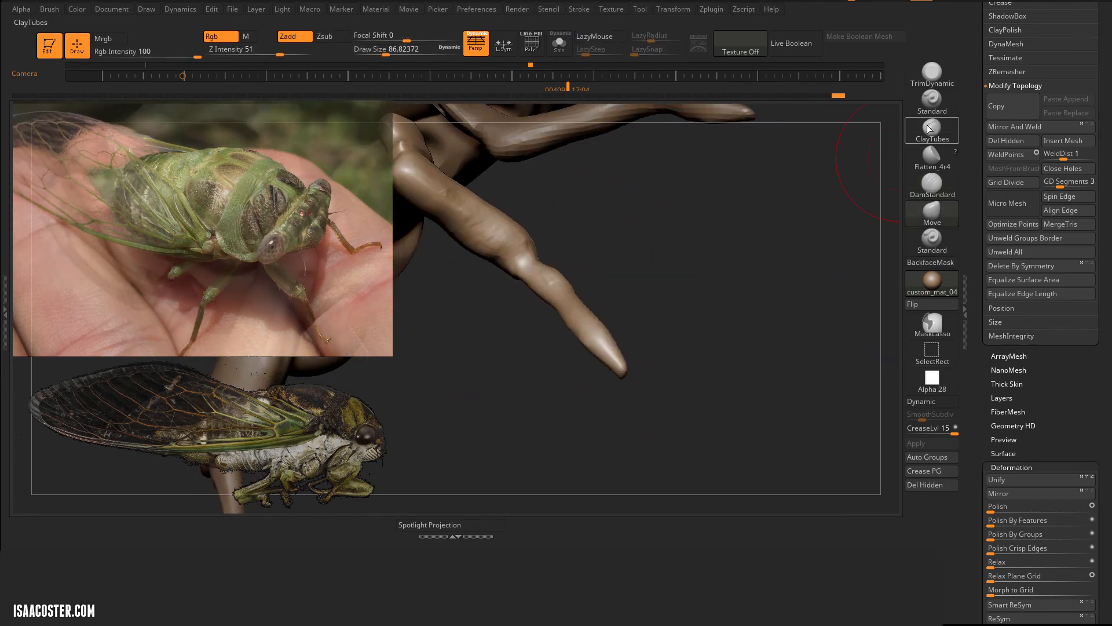
Step: Build up the knee caps, lower segments and feet of the middle legs with ClayTubes at draw size 39.14
click(927, 126)
mouse_move(725, 261)
mouse_down()
mouse_move(684, 290)
mouse_move(625, 272)
mouse_up()
drag(696, 301, 629, 359)
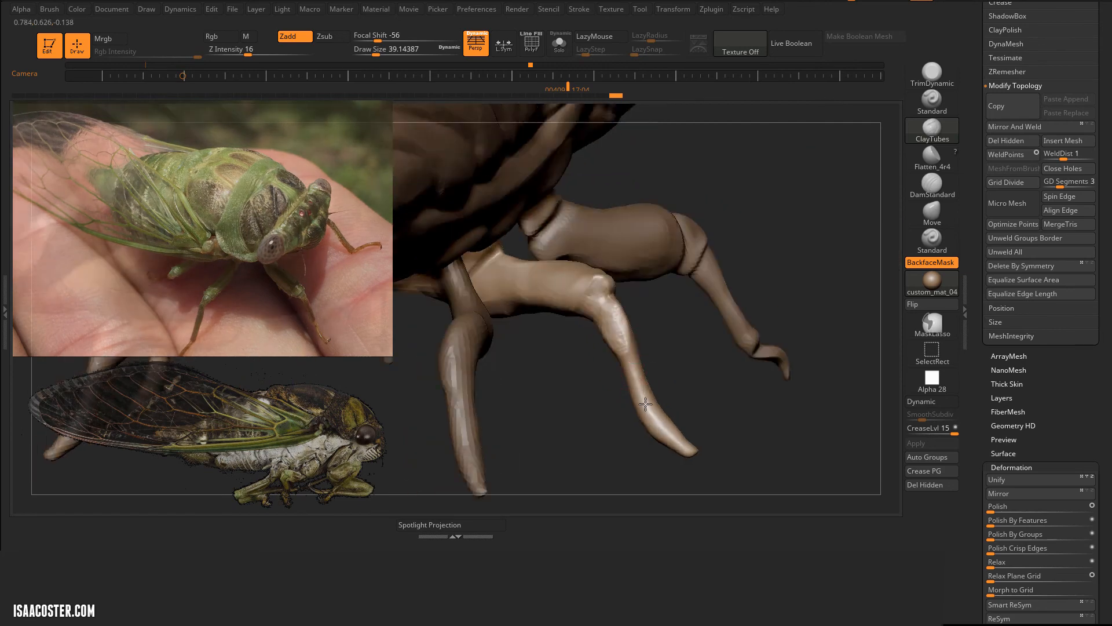
mouse_move(707, 325)
mouse_down()
mouse_move(653, 303)
mouse_move(776, 331)
mouse_move(701, 307)
mouse_up()
drag(599, 288, 608, 310)
mouse_move(724, 336)
mouse_down()
mouse_move(655, 290)
mouse_move(623, 322)
mouse_up()
drag(695, 278, 648, 255)
drag(608, 308, 615, 324)
mouse_move(701, 272)
mouse_down()
mouse_move(648, 290)
mouse_move(684, 273)
mouse_up()
mouse_move(620, 313)
mouse_down()
mouse_move(662, 342)
mouse_move(649, 324)
mouse_up()
drag(782, 249, 853, 214)
drag(685, 332, 686, 331)
mouse_move(724, 325)
mouse_down()
mouse_move(689, 342)
mouse_move(694, 359)
mouse_up()
mouse_move(770, 324)
mouse_down()
mouse_move(747, 302)
mouse_move(695, 313)
mouse_move(719, 341)
mouse_move(679, 353)
mouse_up()
mouse_move(747, 347)
mouse_down()
mouse_move(701, 355)
mouse_move(826, 426)
mouse_up()
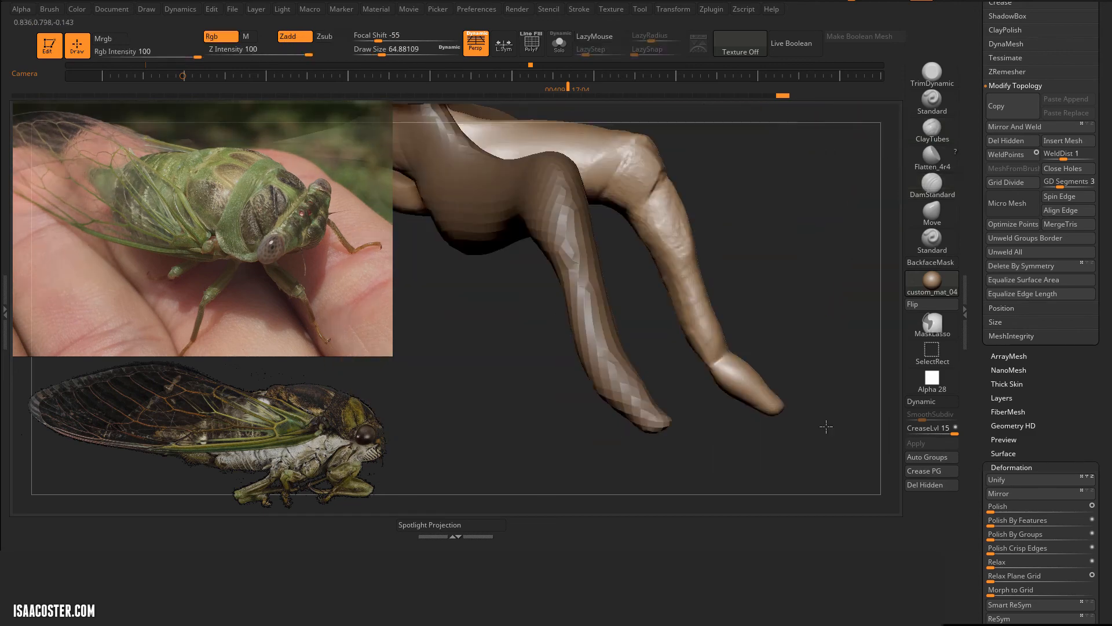
Step: Crease the knee joints of the middle legs with DamStandard at draw size 34.79, isolating the legs to reach all sides
mouse_move(751, 302)
mouse_down()
mouse_move(653, 363)
mouse_move(679, 316)
mouse_up()
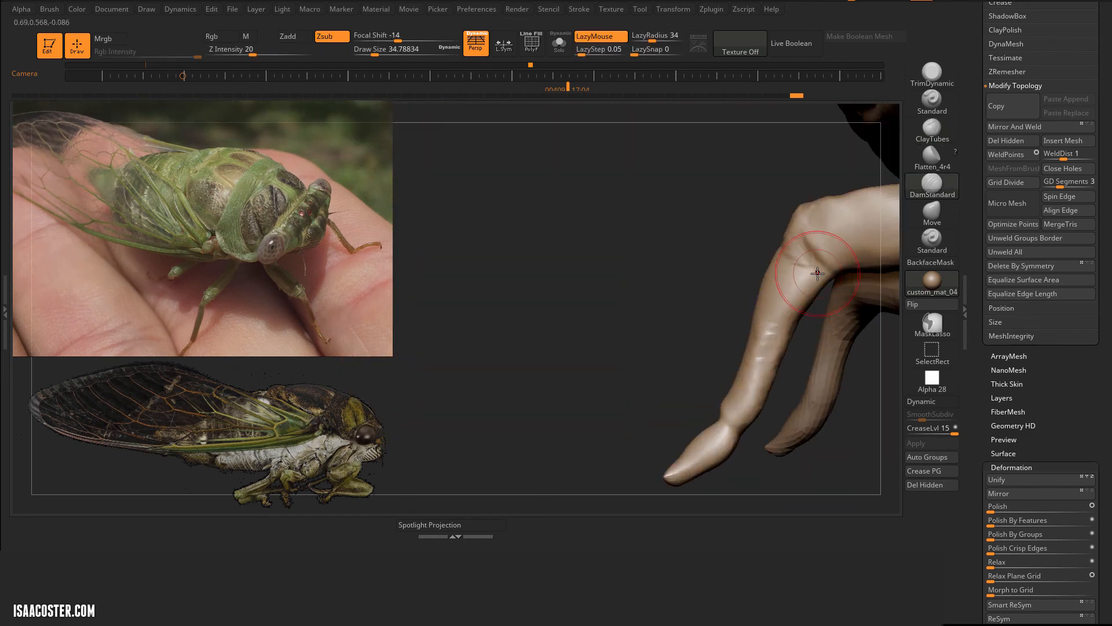
drag(817, 271, 796, 295)
mouse_move(712, 341)
mouse_down()
mouse_move(836, 354)
mouse_move(660, 169)
mouse_move(715, 270)
mouse_up()
click(559, 44)
drag(663, 320, 626, 324)
drag(585, 308, 534, 326)
drag(463, 355, 538, 342)
drag(559, 301, 605, 311)
mouse_move(696, 302)
mouse_down()
mouse_move(663, 287)
mouse_move(689, 324)
mouse_up()
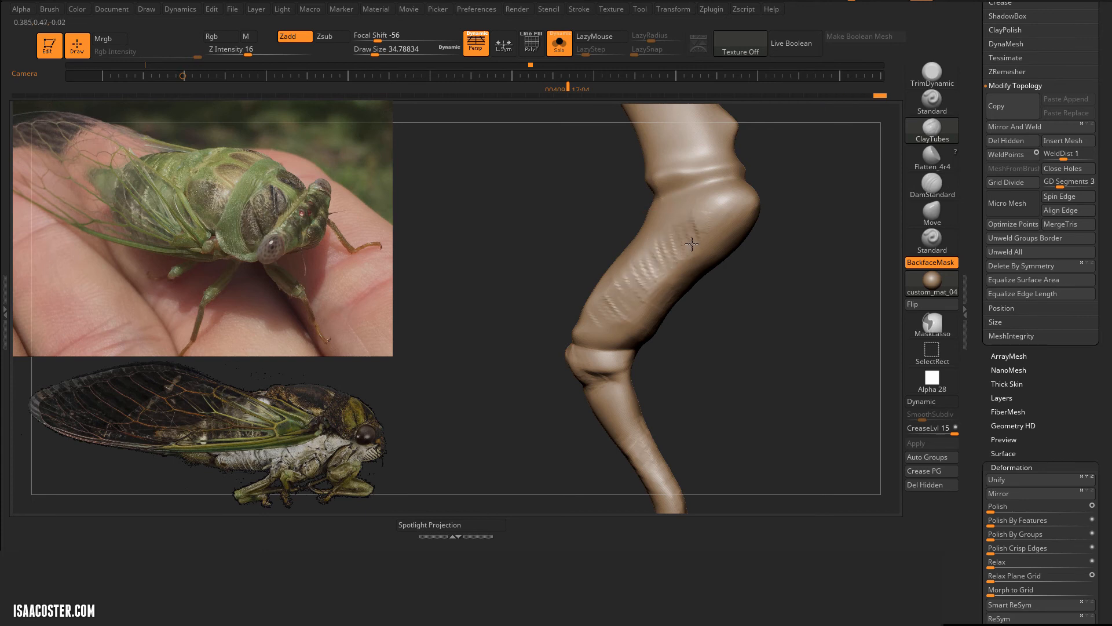
Step: Add volume along the upper segments of the middle legs with ClayTubes at draw size 34.79
drag(692, 244, 719, 194)
drag(811, 278, 771, 295)
drag(738, 281, 746, 225)
drag(668, 301, 718, 315)
mouse_move(761, 349)
mouse_down()
mouse_move(730, 330)
mouse_move(732, 342)
mouse_move(703, 338)
mouse_up()
drag(675, 203, 650, 252)
drag(747, 324, 712, 334)
drag(660, 203, 666, 173)
mouse_move(747, 336)
mouse_down()
mouse_move(695, 355)
mouse_move(749, 397)
mouse_move(727, 339)
mouse_up()
drag(649, 301, 689, 284)
mouse_move(747, 371)
mouse_down()
mouse_move(759, 449)
mouse_move(632, 359)
mouse_up()
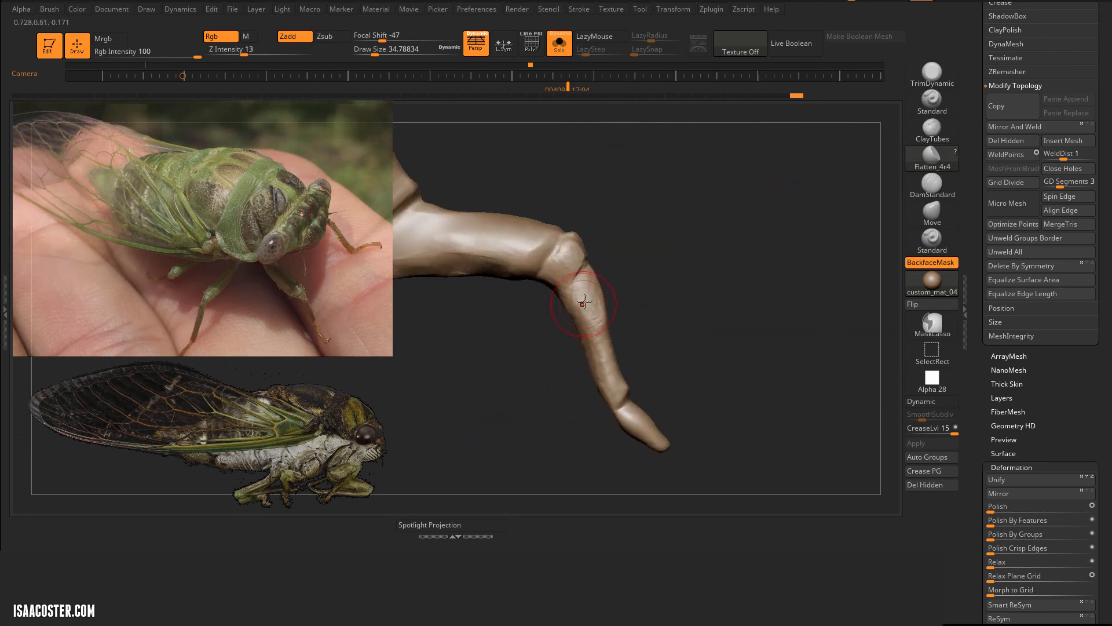
Step: Flatten the lower segments of the middle legs with Flatten_4r4 at draw size 34.79
drag(584, 302, 592, 319)
ctrl+right_drag(574, 325, 547, 328)
mouse_move(546, 328)
mouse_down()
mouse_move(608, 307)
mouse_move(617, 316)
mouse_up()
drag(624, 362, 654, 434)
Step: Plane the upper segments of the middle legs down to the knees with Flatten_4r4 at draw size 26.87
drag(579, 342, 626, 270)
drag(606, 222, 597, 197)
drag(602, 197, 618, 235)
drag(596, 168, 613, 218)
drag(683, 254, 640, 225)
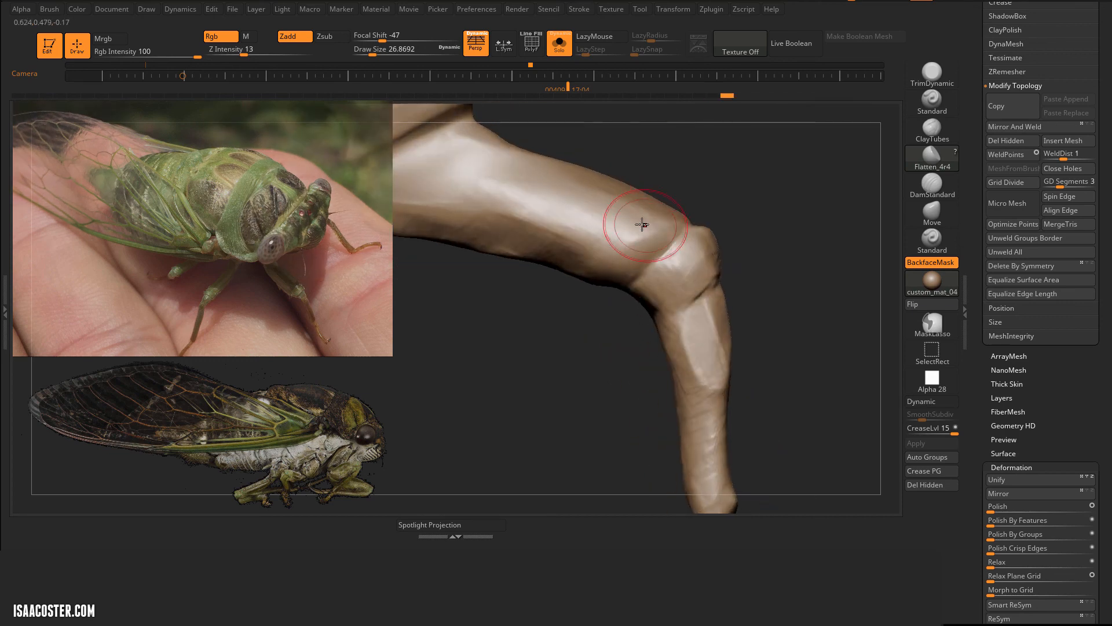
drag(620, 301, 641, 333)
ctrl+right_drag(641, 333, 614, 342)
drag(614, 342, 552, 318)
right_drag(532, 295, 585, 267)
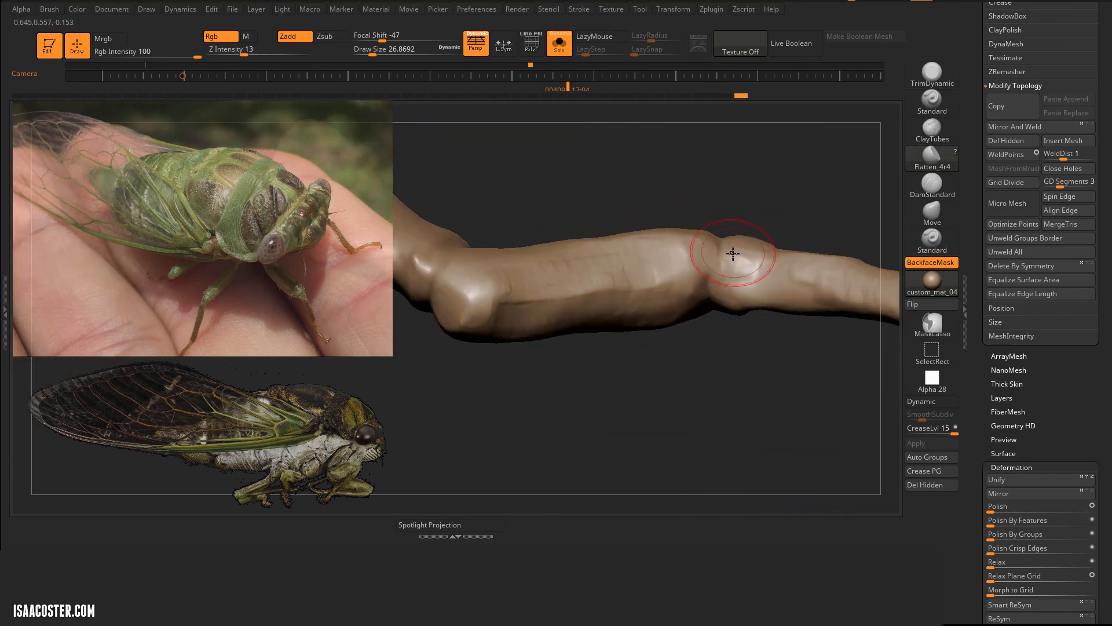
Step: Flatten the knee caps of the middle legs and the surfaces around them with Flatten_4r4 at draw size 26.87
drag(742, 256, 753, 271)
right_drag(753, 271, 727, 249)
drag(727, 249, 742, 272)
right_drag(742, 272, 782, 292)
drag(790, 286, 808, 252)
right_drag(808, 252, 715, 313)
drag(712, 318, 727, 347)
mouse_move(727, 348)
right_down()
mouse_move(856, 218)
mouse_move(811, 231)
right_up()
Step: Deepen the creases at the hip and knee joints of the middle legs with DamStandard at draw size 32.71
click(934, 188)
mouse_move(684, 191)
ctrl+right_down()
mouse_move(613, 232)
mouse_move(640, 260)
ctrl+right_up()
key(s)
drag(604, 187, 599, 170)
right_drag(600, 170, 664, 254)
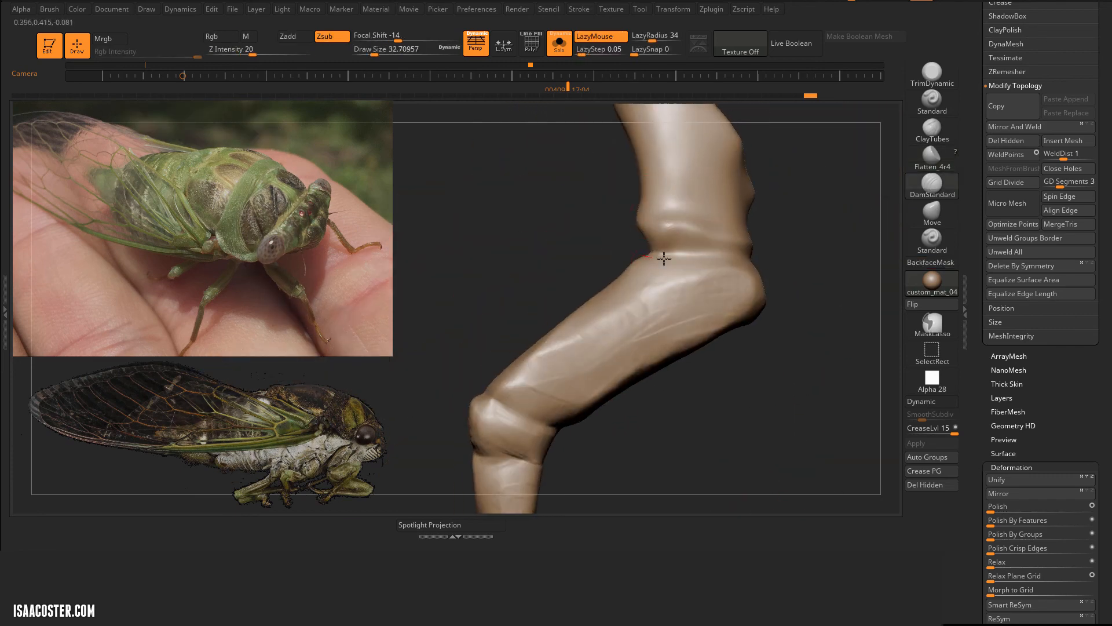
drag(664, 253, 756, 269)
mouse_move(756, 269)
right_down()
mouse_move(739, 258)
mouse_move(759, 235)
right_up()
drag(759, 235, 626, 231)
mouse_move(625, 231)
right_down()
mouse_move(565, 262)
mouse_move(723, 392)
mouse_move(574, 253)
mouse_move(658, 315)
mouse_move(564, 398)
right_up()
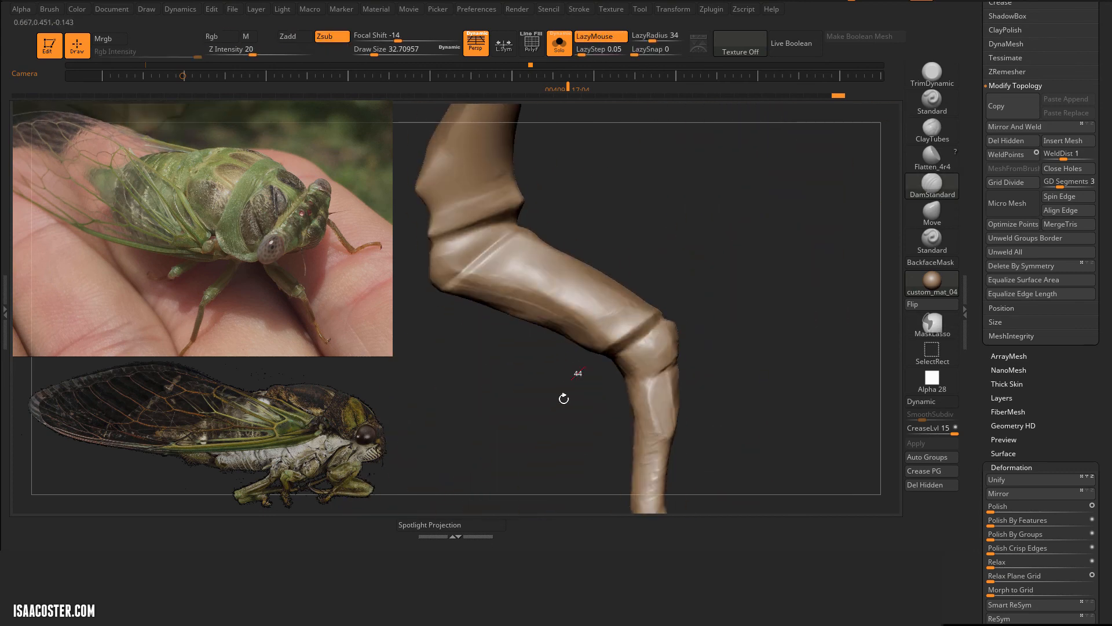
Step: Adjust the shape of the middle legs' lower ends with the Move brush at draw size 43.76
drag(652, 373, 626, 379)
mouse_move(627, 379)
right_down()
mouse_move(726, 362)
mouse_move(748, 330)
right_up()
click(933, 213)
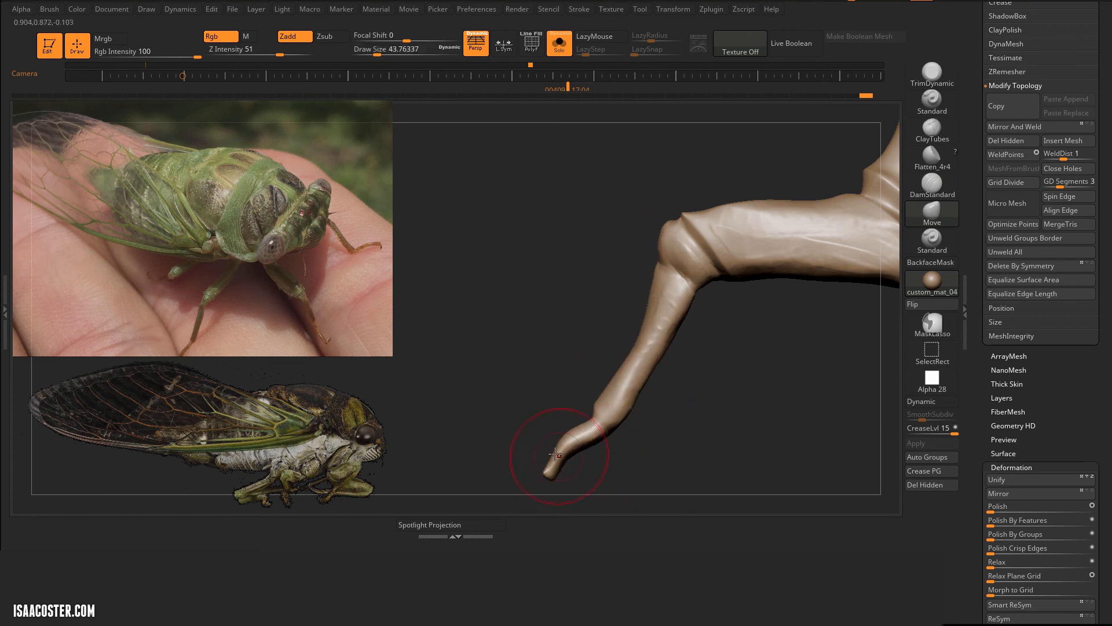
mouse_move(622, 409)
right_down()
mouse_move(611, 410)
mouse_move(666, 316)
right_up()
Step: Trim flat planes into the lower segments and feet of the middle legs with TrimDynamic at Z intensity 43
key(s)
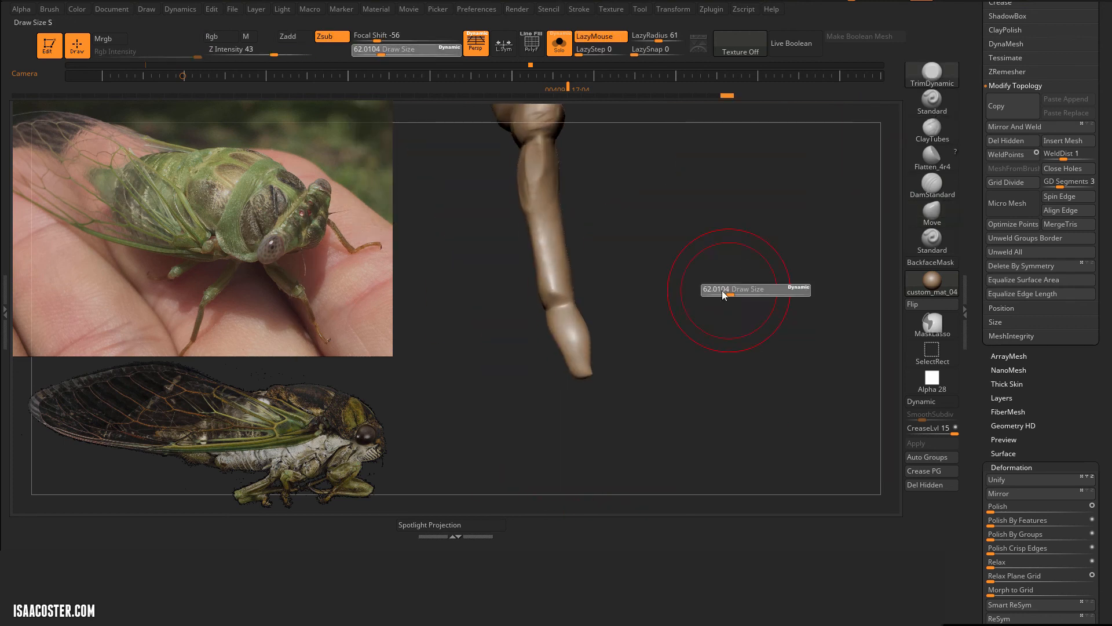
drag(724, 290, 721, 291)
mouse_move(710, 324)
right_down()
mouse_move(631, 397)
mouse_move(666, 388)
right_up()
drag(589, 375, 591, 361)
mouse_move(567, 314)
right_down()
mouse_move(599, 439)
mouse_move(628, 362)
right_up()
drag(629, 363, 593, 397)
right_drag(629, 349, 579, 320)
drag(579, 320, 566, 356)
mouse_move(603, 302)
right_down()
mouse_move(649, 286)
mouse_move(666, 243)
right_up()
drag(628, 200, 566, 235)
right_drag(556, 239, 644, 228)
drag(664, 221, 574, 214)
mouse_move(571, 213)
right_down()
mouse_move(690, 346)
mouse_move(666, 310)
right_up()
Step: Build up the hip joints of the middle legs with ClayTubes at draw size 34.79 and Z intensity 16
key(b)
key(c)
key(t)
key(s)
drag(657, 288, 660, 285)
right_drag(659, 278, 652, 296)
drag(651, 295, 626, 289)
right_drag(626, 290, 645, 283)
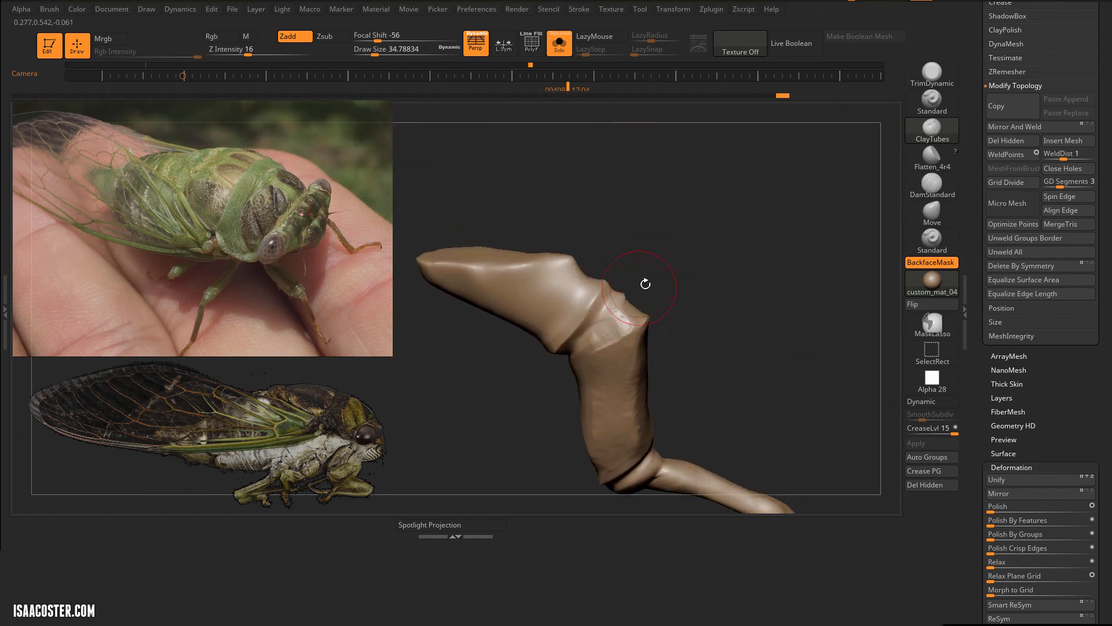
drag(634, 290, 614, 319)
mouse_move(614, 319)
right_down()
mouse_move(603, 373)
mouse_move(584, 390)
mouse_move(626, 313)
right_up()
ctrl+right_drag(812, 201, 823, 249)
right_drag(822, 249, 801, 223)
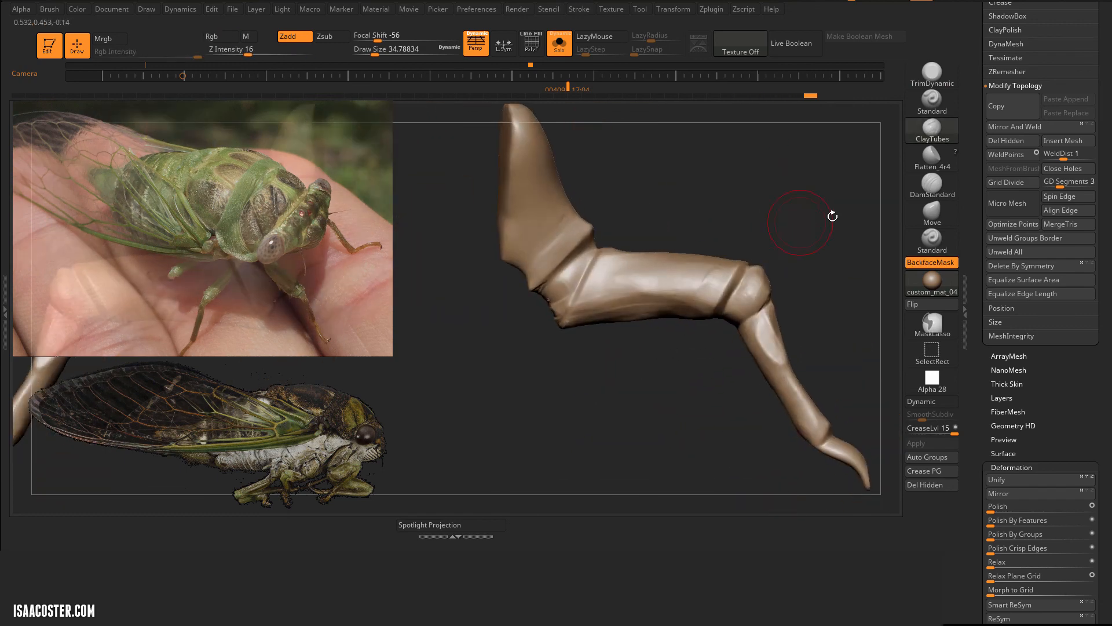
Step: Refine the outline of the middle legs' thigh segments and knees with the Move brush, using draw sizes between 70.82 and 93.69
right_drag(750, 295, 767, 412)
click(559, 43)
mouse_move(655, 232)
right_down()
mouse_move(681, 282)
mouse_move(688, 325)
right_up()
click(559, 43)
right_drag(811, 244, 876, 229)
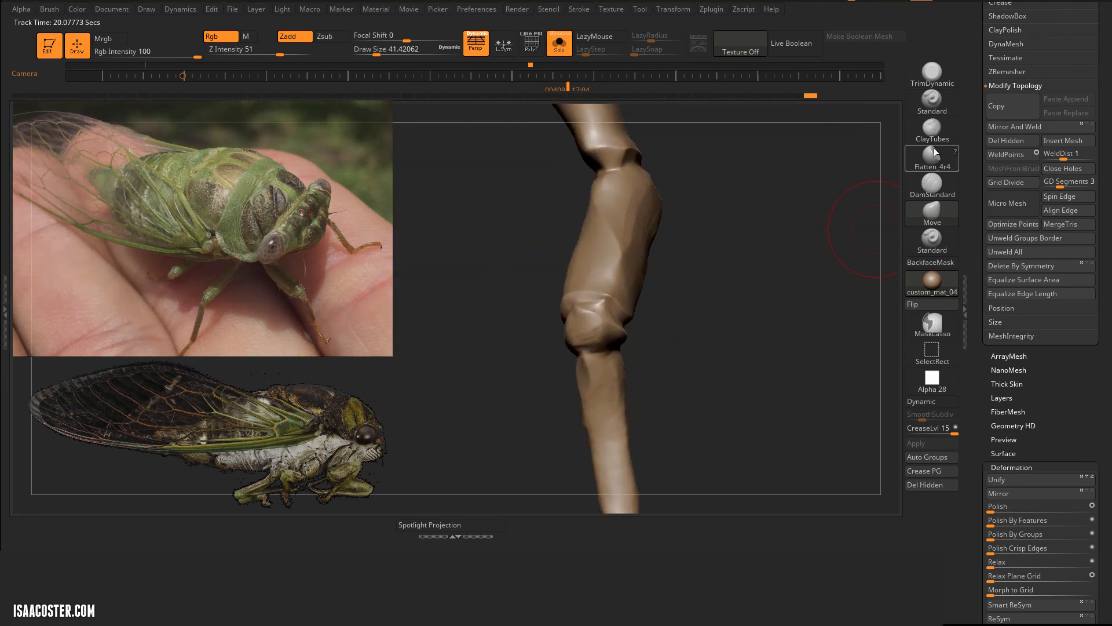
right_drag(665, 326, 683, 290)
click(932, 212)
right_drag(683, 249, 658, 223)
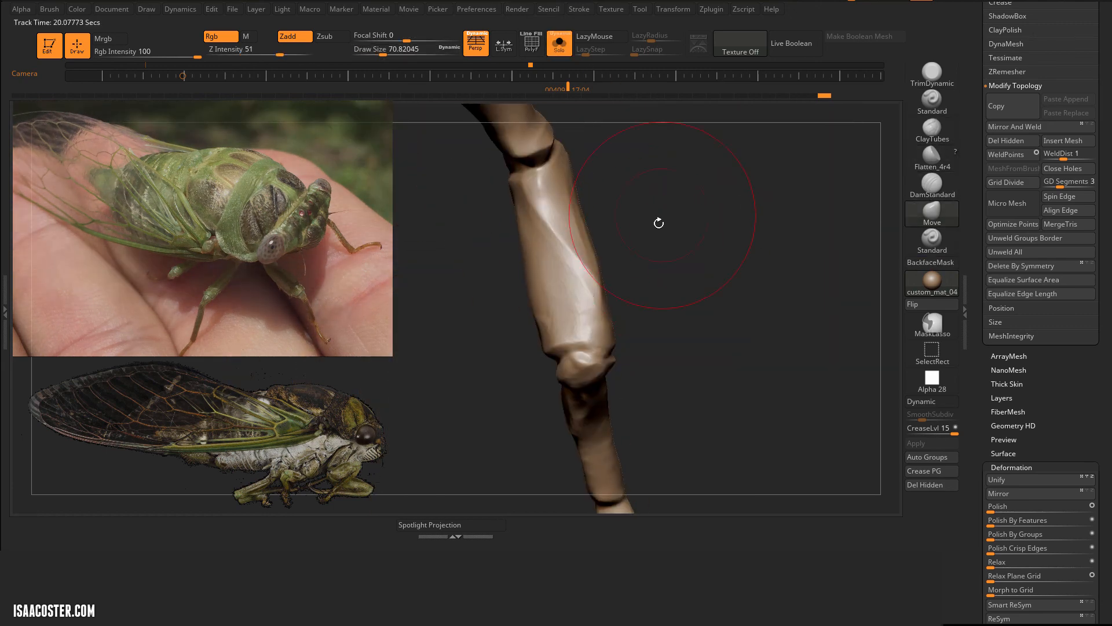
drag(529, 261, 543, 281)
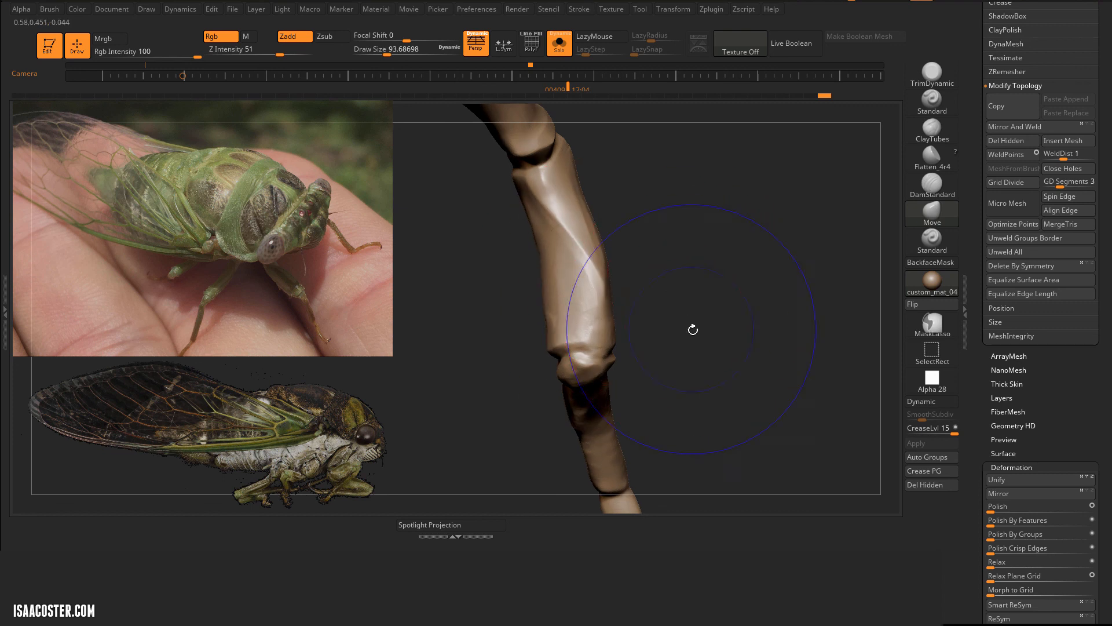
right_drag(693, 330, 553, 369)
right_drag(541, 303, 528, 236)
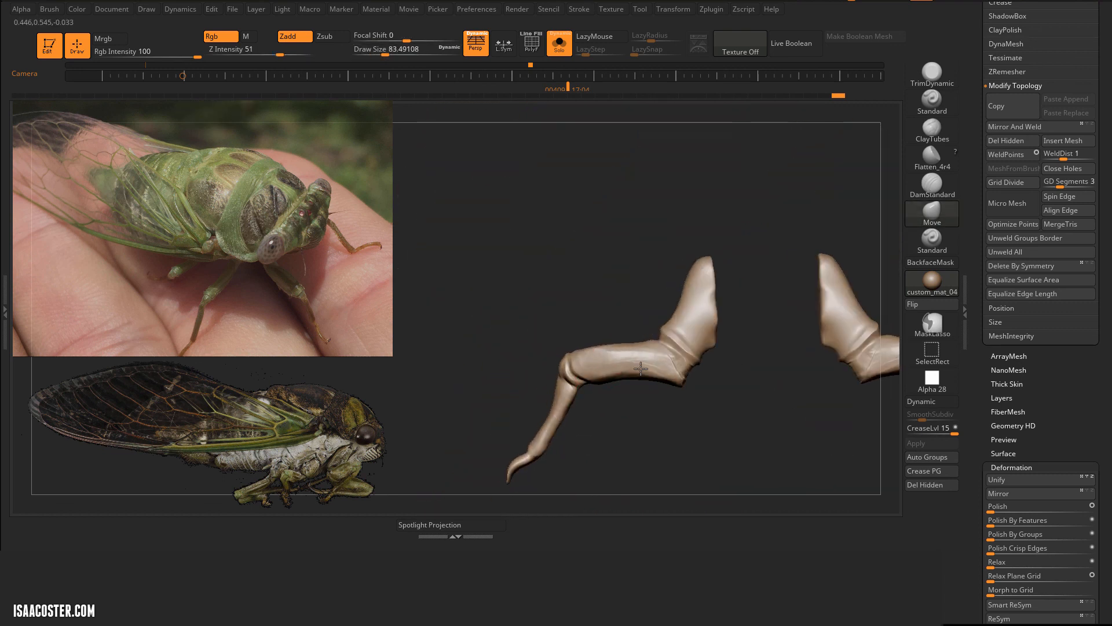
mouse_move(681, 362)
right_down()
mouse_move(746, 349)
mouse_move(574, 412)
right_up()
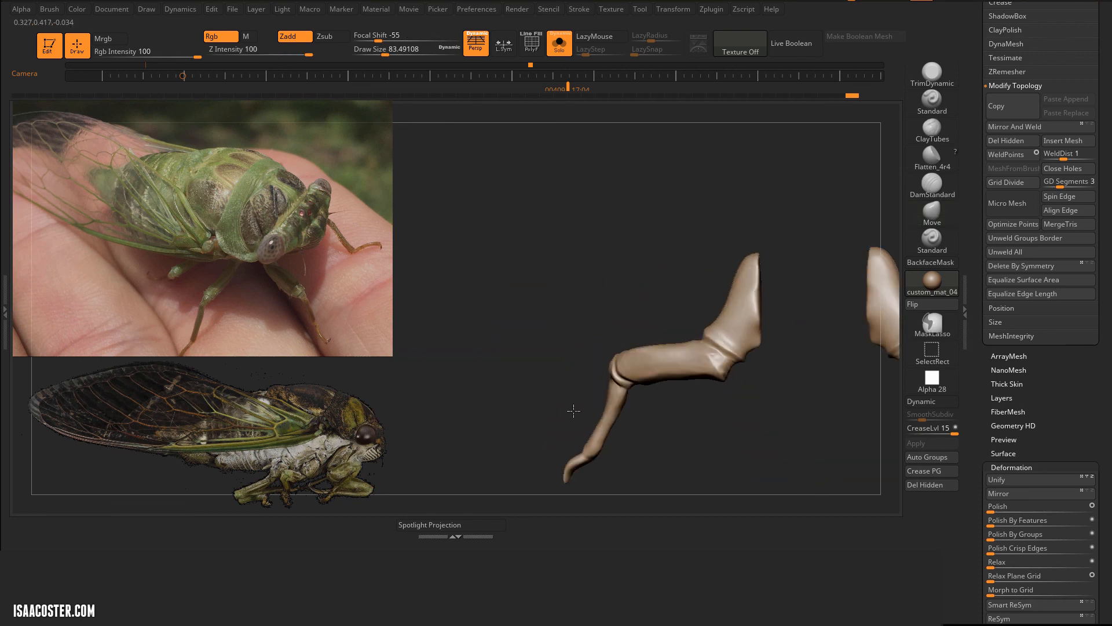
Step: Show the whole cicada, duplicate the middle-leg subtool and remove the rough hind-leg subtool 02_start3
click(559, 44)
mouse_move(550, 157)
right_down()
mouse_move(523, 201)
mouse_move(513, 266)
mouse_move(556, 283)
right_up()
key(b)
key(m)
key(v)
alt+click(672, 369)
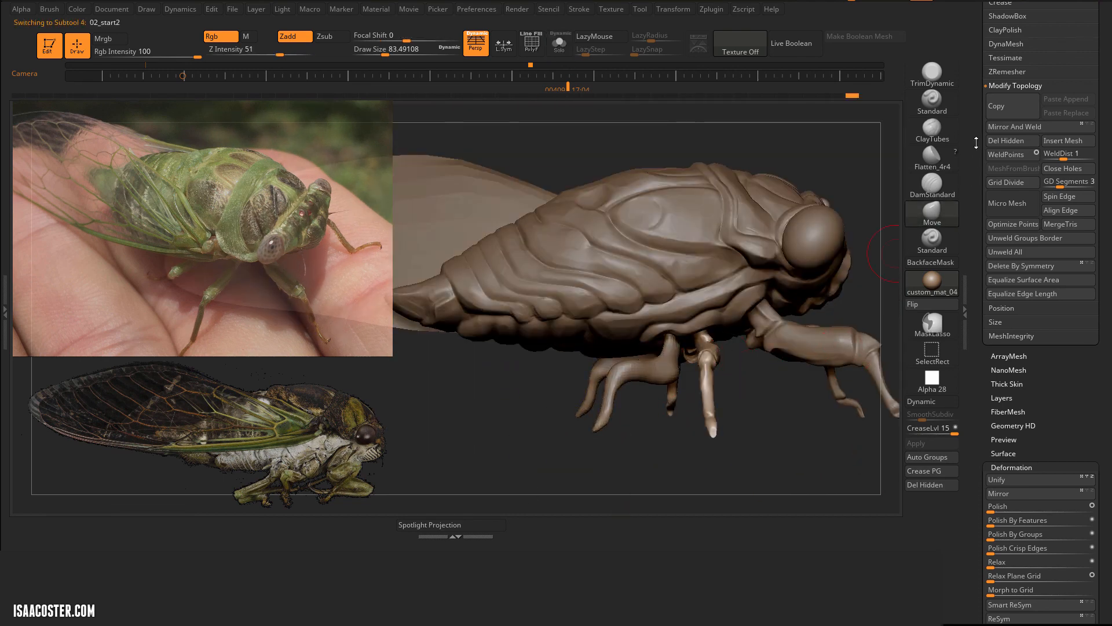
drag(976, 142, 977, 529)
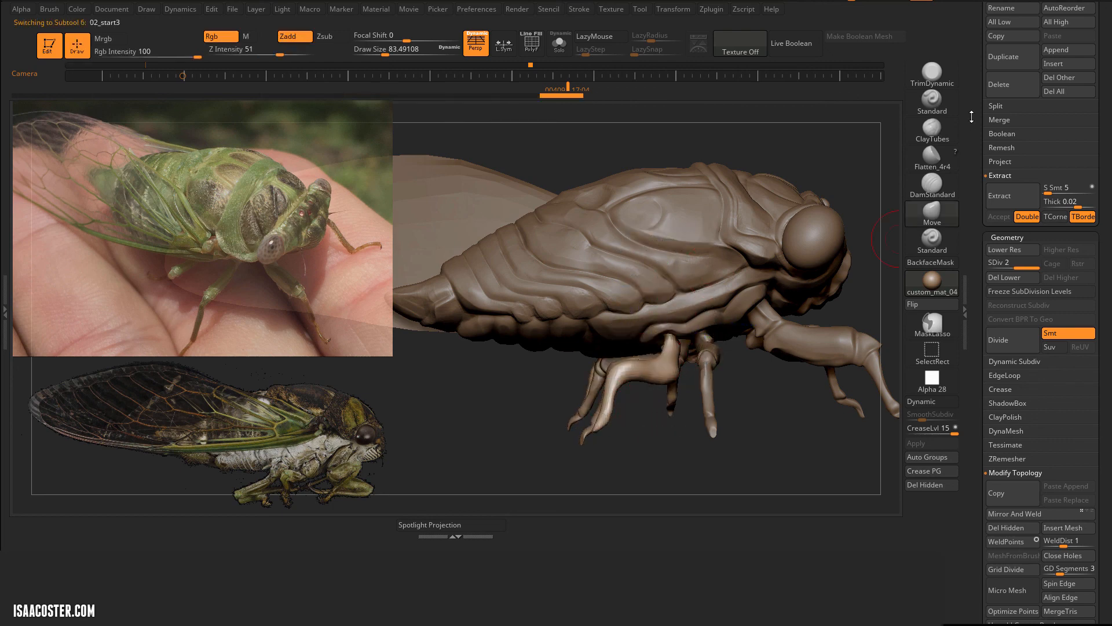
click(905, 119)
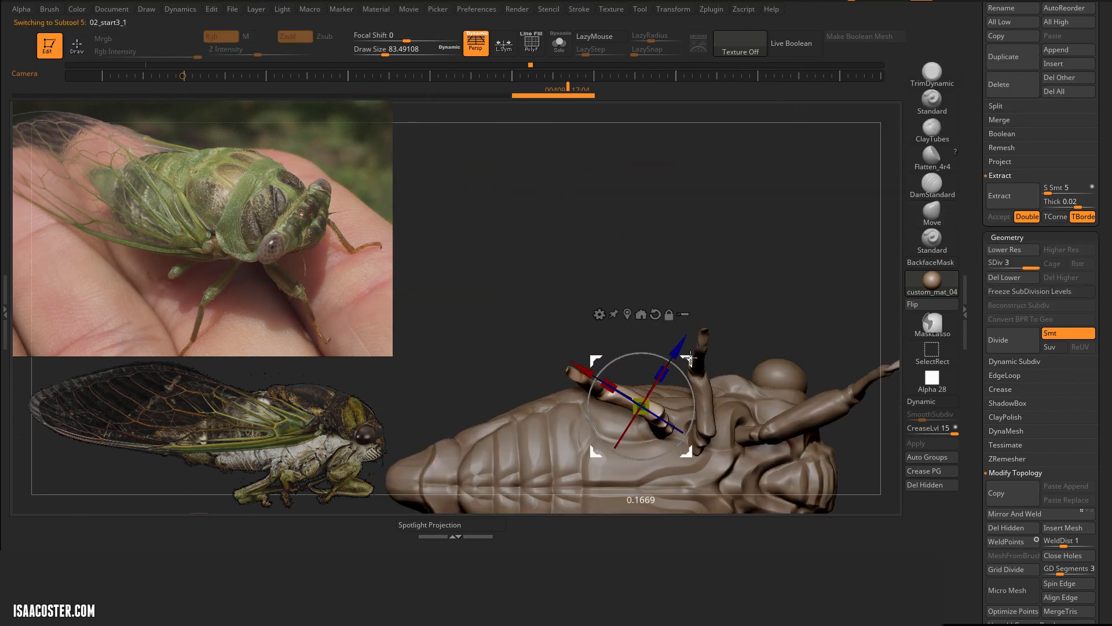
Step: Fit the duplicated legs in place as the hind pair with the transform gizmo and hide the reference photos
mouse_move(690, 357)
right_down()
mouse_move(730, 221)
mouse_move(760, 304)
mouse_move(776, 217)
mouse_move(747, 139)
right_up()
alt+click(643, 341)
key(q)
alt+click(651, 288)
right_drag(651, 288, 757, 214)
key(shift+z)
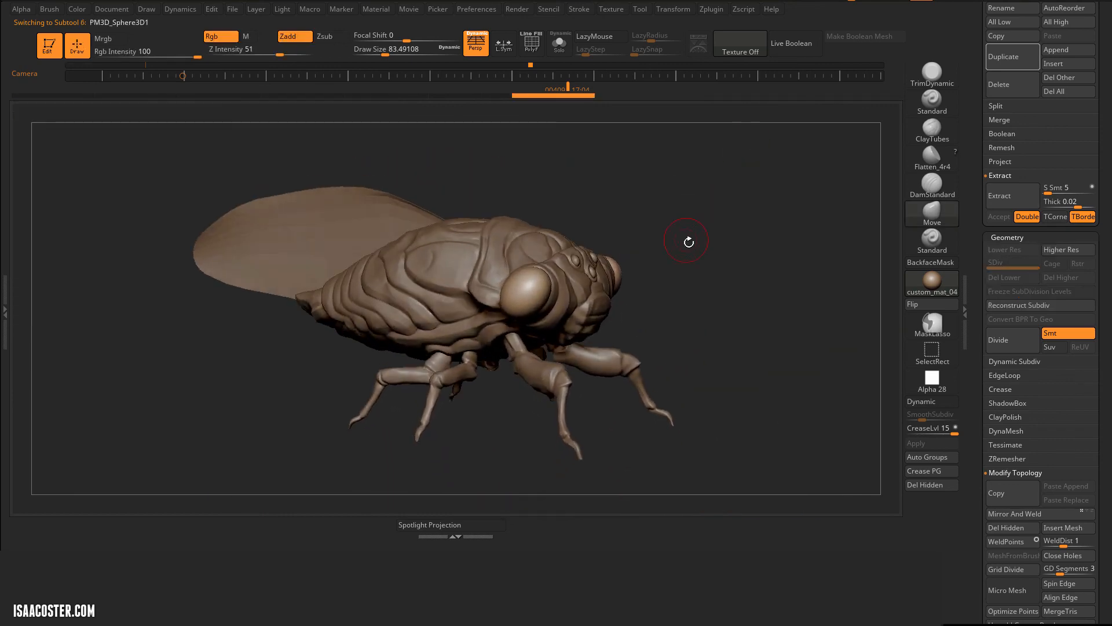